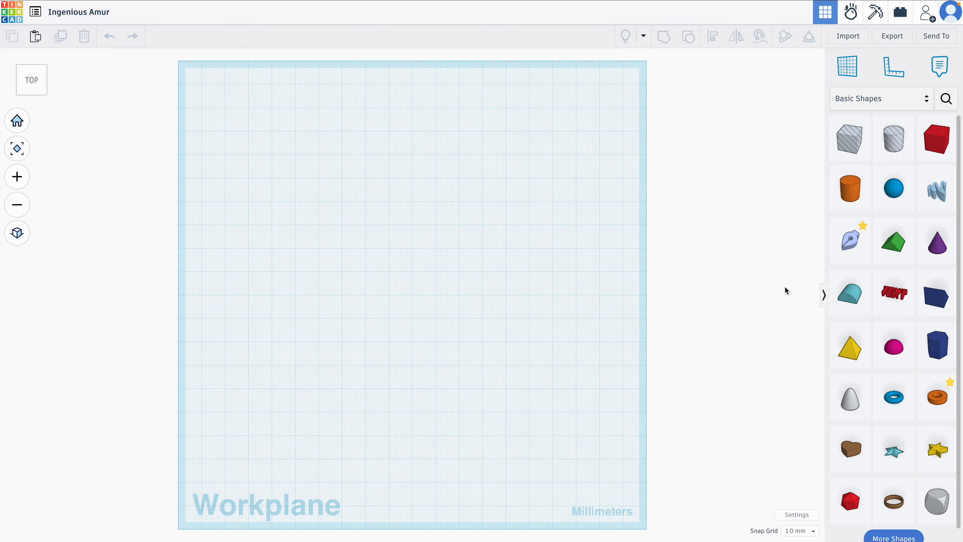
- Place a solid box near the middle of the workplane
{"action": "left_click", "coordinate": [937, 138]}
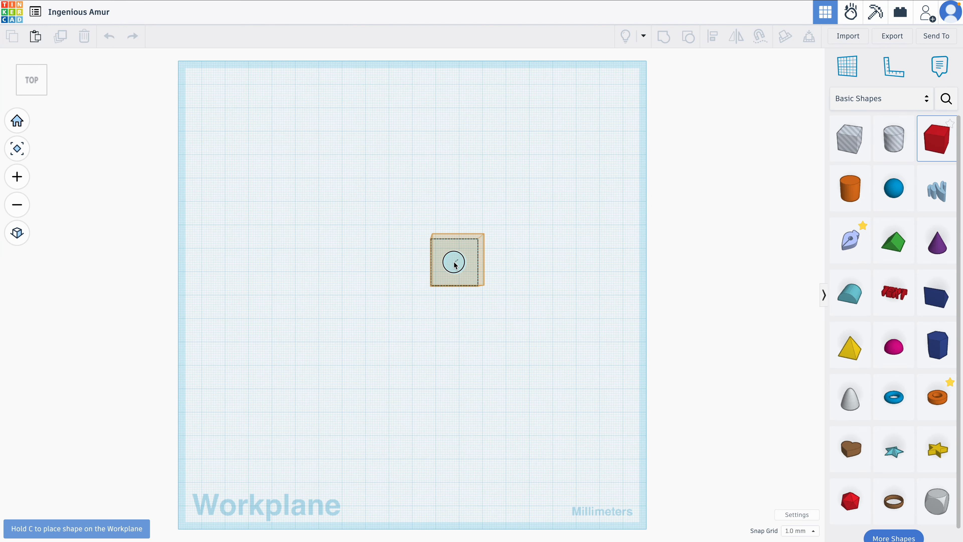
{"action": "left_click", "coordinate": [457, 260]}
{"action": "right_click_drag", "start_coordinate": [505, 341], "coordinate": [501, 300]}
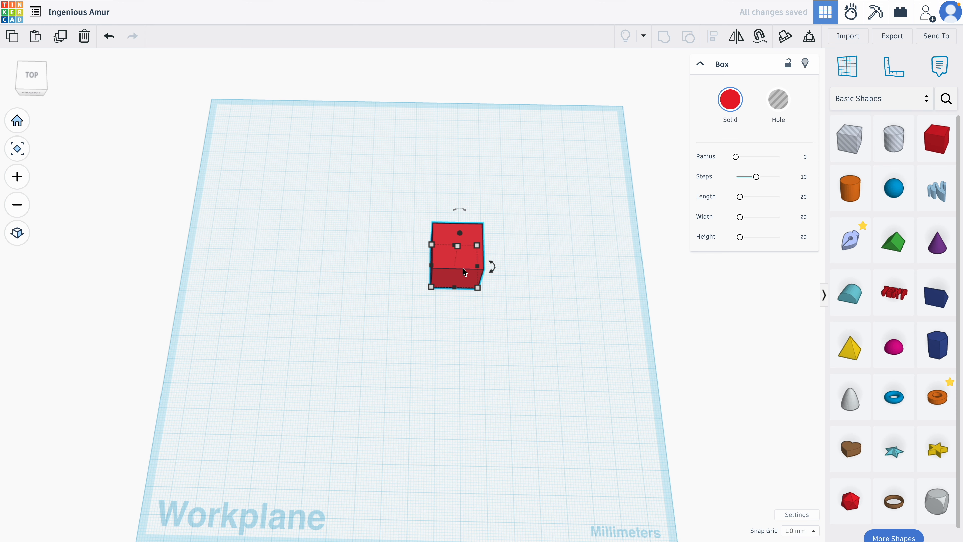
- Resize the raised box's base to 28 by 27 mm and drop the box onto the workplane
{"action": "left_click_drag", "start_coordinate": [460, 233], "coordinate": [461, 239]}
{"action": "right_click_drag", "start_coordinate": [467, 248], "coordinate": [471, 219]}
{"action": "left_click_drag", "start_coordinate": [478, 273], "coordinate": [464, 249]}
{"action": "left_click_drag", "start_coordinate": [471, 189], "coordinate": [474, 169]}
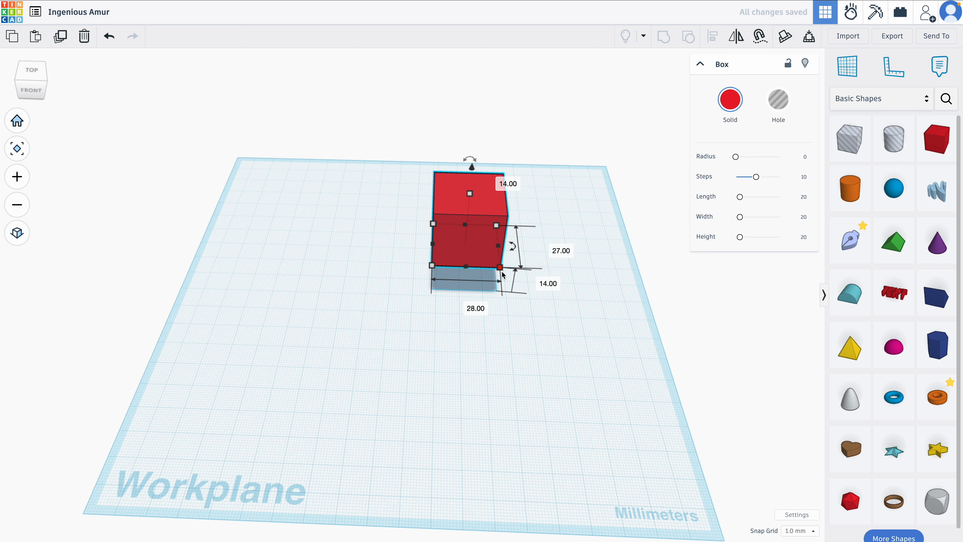
{"action": "key", "text": "d"}
{"action": "mouse_move", "coordinate": [478, 327]}
{"action": "right_mouse_down"}
{"action": "mouse_move", "coordinate": [484, 288]}
{"action": "mouse_move", "coordinate": [489, 311]}
{"action": "right_mouse_up"}
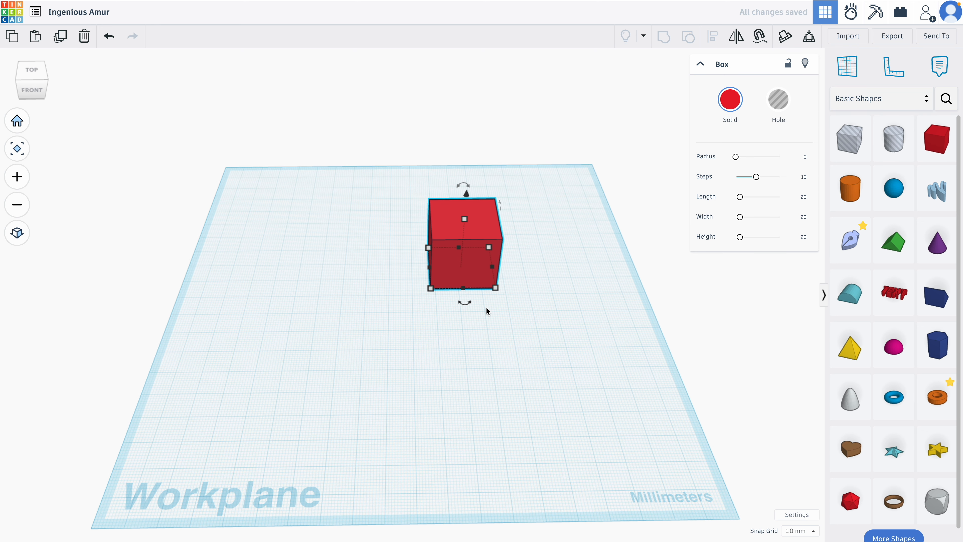
- Add a cylinder beside the box and cruise the box against the cylinder's side
{"action": "left_click", "coordinate": [61, 37]}
{"action": "left_click_drag", "start_coordinate": [850, 189], "coordinate": [359, 293]}
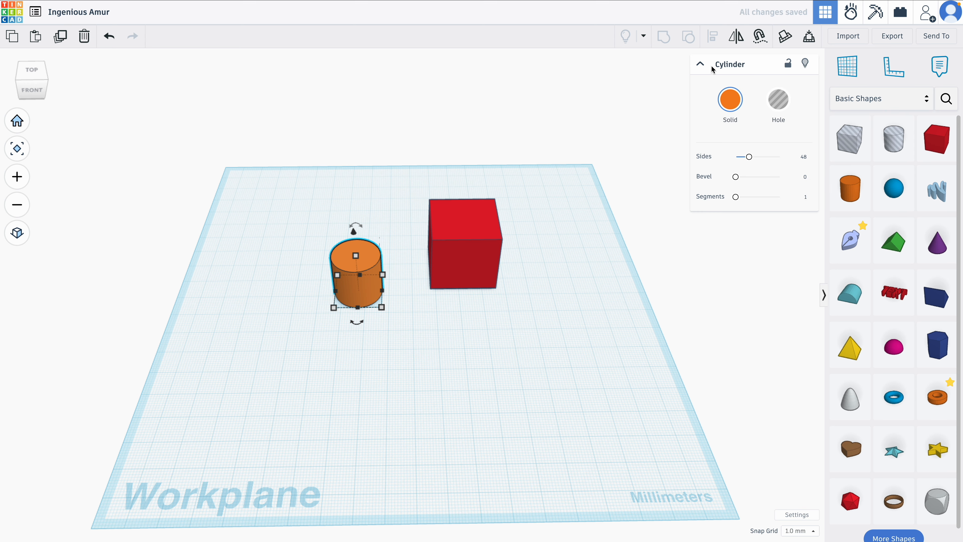
{"action": "left_click", "coordinate": [451, 254]}
{"action": "key", "text": "c"}
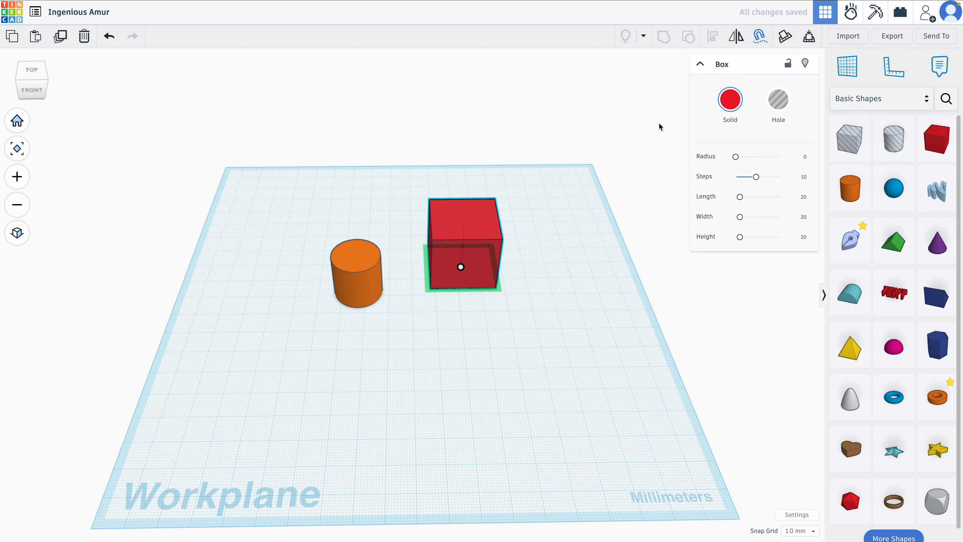
{"action": "left_click_drag", "start_coordinate": [459, 275], "coordinate": [378, 269]}
- With an object-aligned workplane, lengthen the box away from the cylinder and reduce its height to 18.50 mm
{"action": "key", "text": "w"}
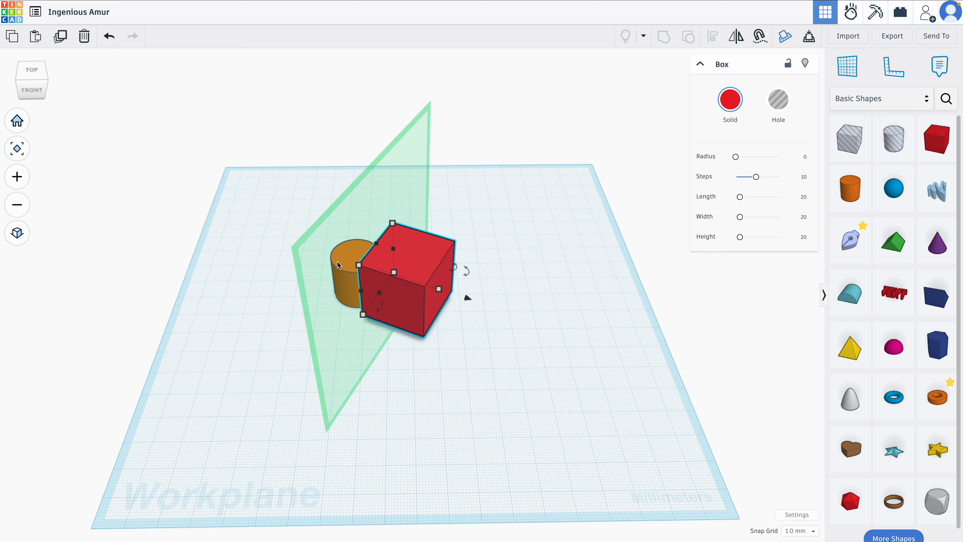
{"action": "left_click_drag", "start_coordinate": [439, 289], "coordinate": [480, 302]}
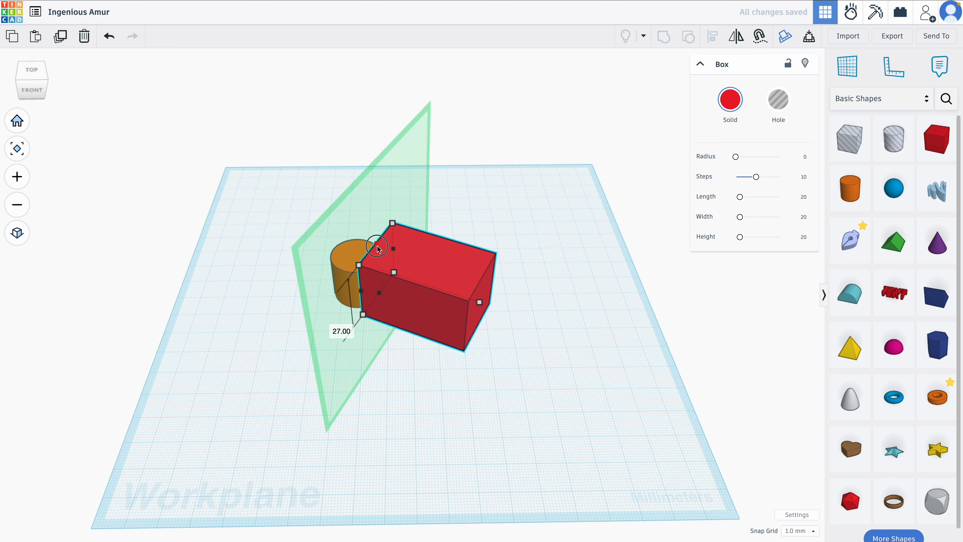
{"action": "left_click_drag", "start_coordinate": [378, 247], "coordinate": [378, 263]}
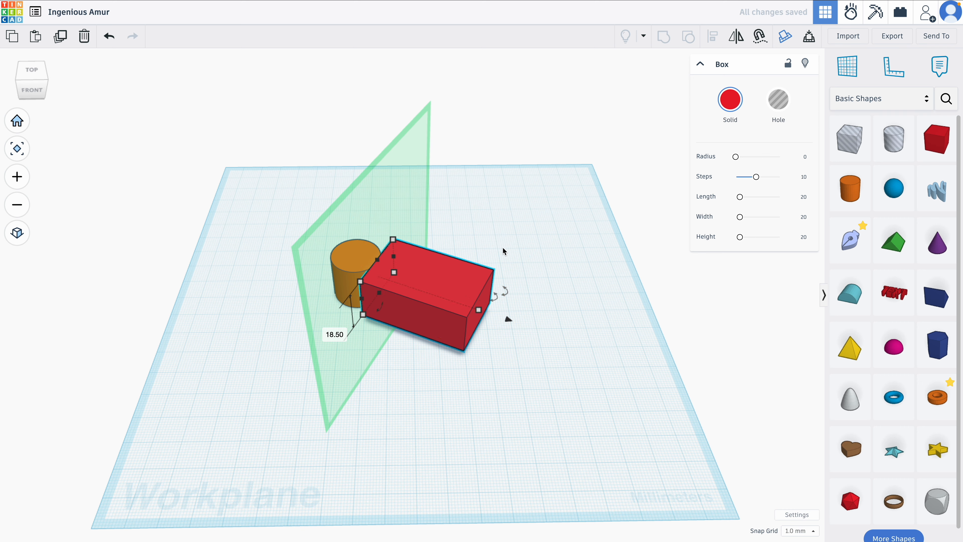
{"action": "left_click", "coordinate": [517, 278]}
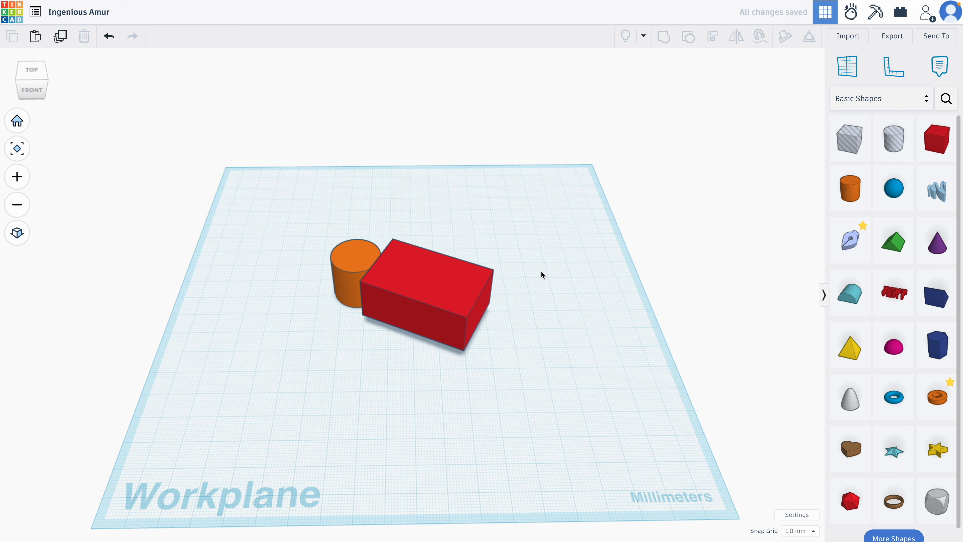
- Lower the box onto the base workplane and activate its object-aligned workplane against the cylinder
{"action": "left_click", "coordinate": [434, 305]}
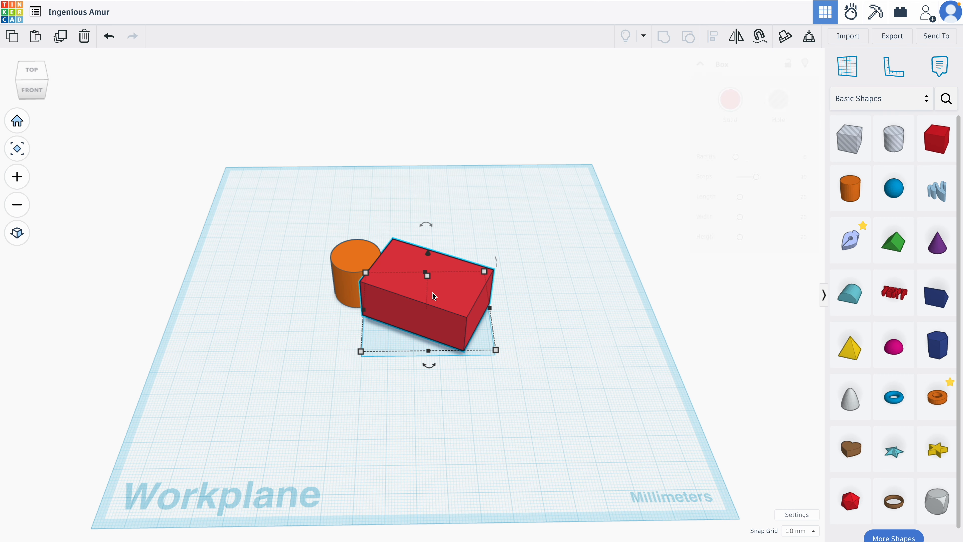
{"action": "mouse_move", "coordinate": [428, 255]}
{"action": "left_mouse_down"}
{"action": "mouse_move", "coordinate": [431, 240]}
{"action": "mouse_move", "coordinate": [430, 263]}
{"action": "left_mouse_up"}
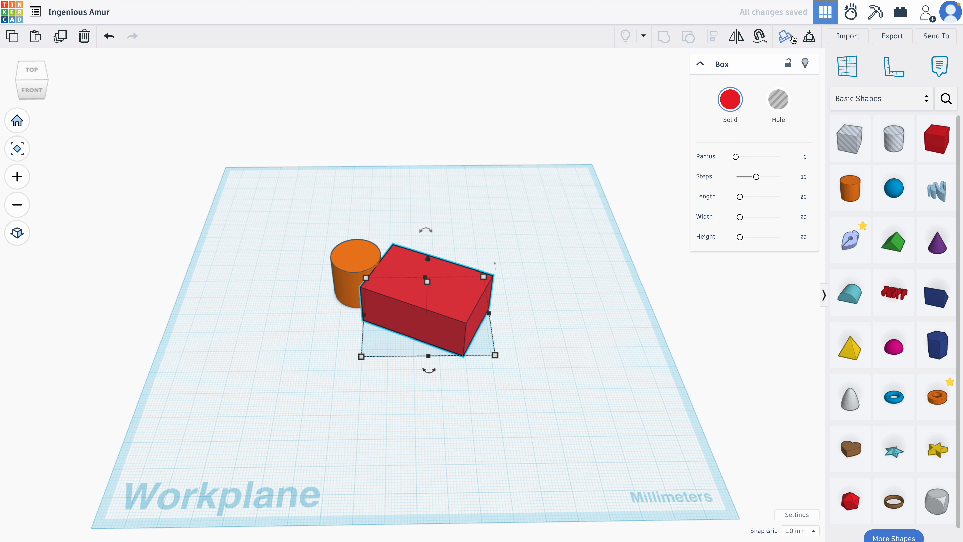
{"action": "left_click", "coordinate": [809, 37]}
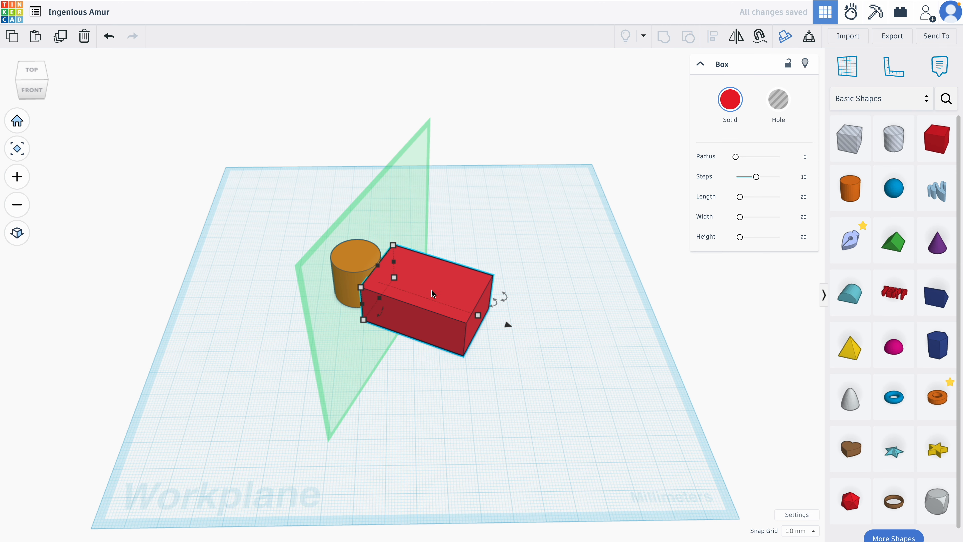
- Move the box away from the plane touching the cylinder and drop it back against that plane
{"action": "mouse_move", "coordinate": [509, 325]}
{"action": "left_mouse_down"}
{"action": "mouse_move", "coordinate": [529, 332]}
{"action": "mouse_move", "coordinate": [513, 327]}
{"action": "left_mouse_up"}
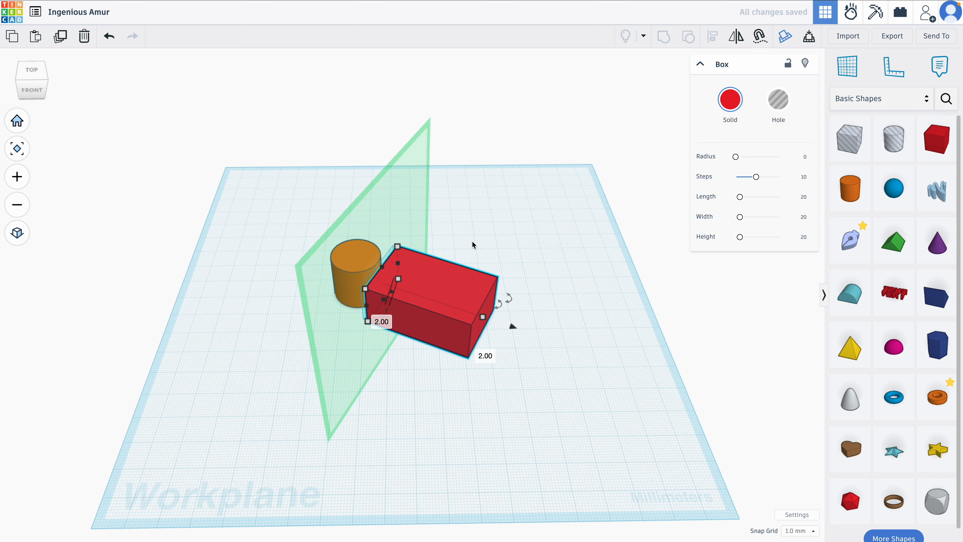
{"action": "left_click", "coordinate": [810, 40]}
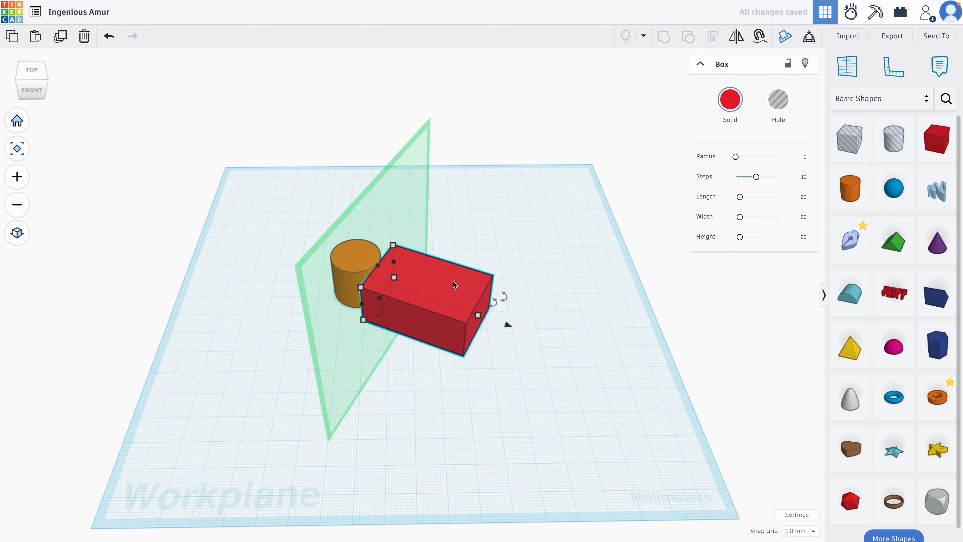
{"action": "left_click_drag", "start_coordinate": [442, 280], "coordinate": [475, 290]}
{"action": "left_click", "coordinate": [809, 36]}
{"action": "left_click_drag", "start_coordinate": [508, 325], "coordinate": [528, 332]}
{"action": "key", "text": "d"}
{"action": "left_click", "coordinate": [475, 221]}
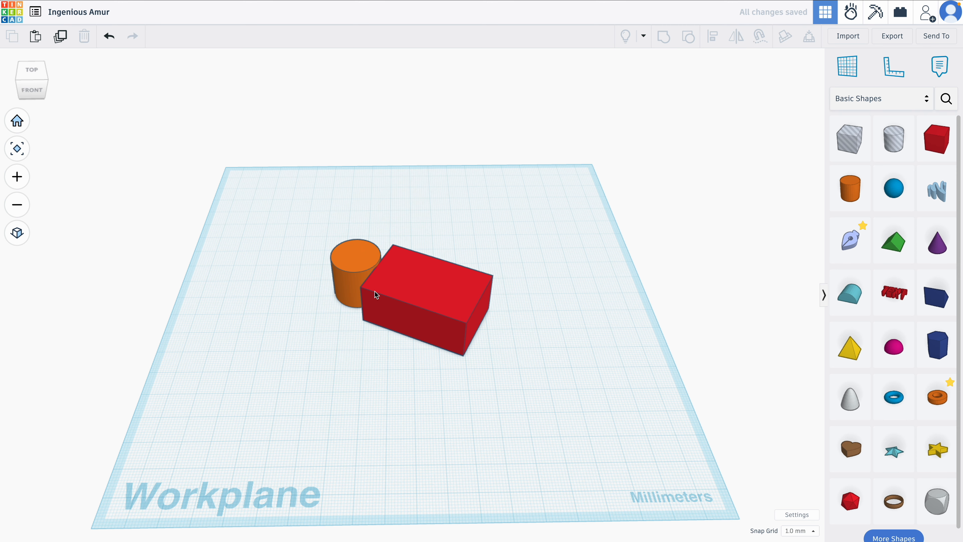
- Group and ungroup the cylinder and box, and try the Align tool on both shapes
{"action": "key", "text": "ctrl+a"}
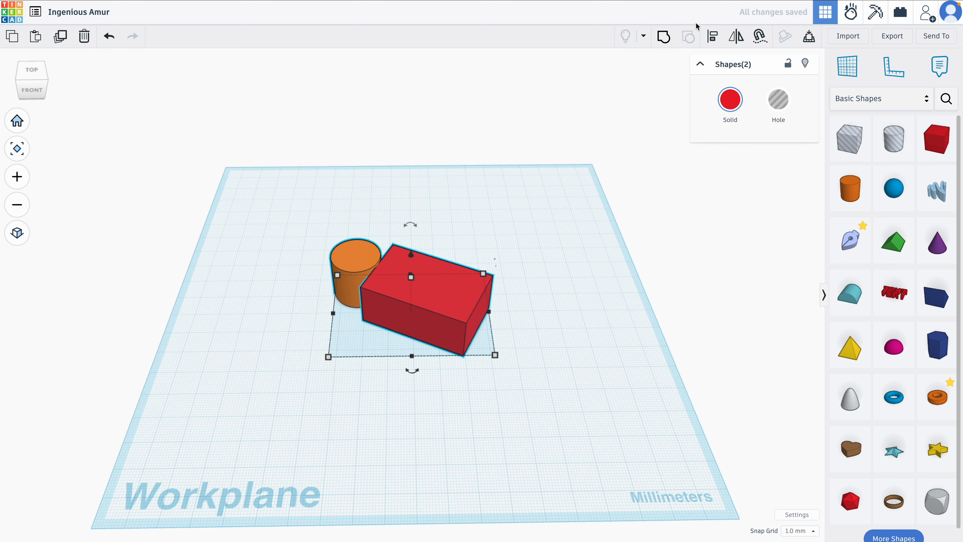
{"action": "left_click", "coordinate": [664, 37]}
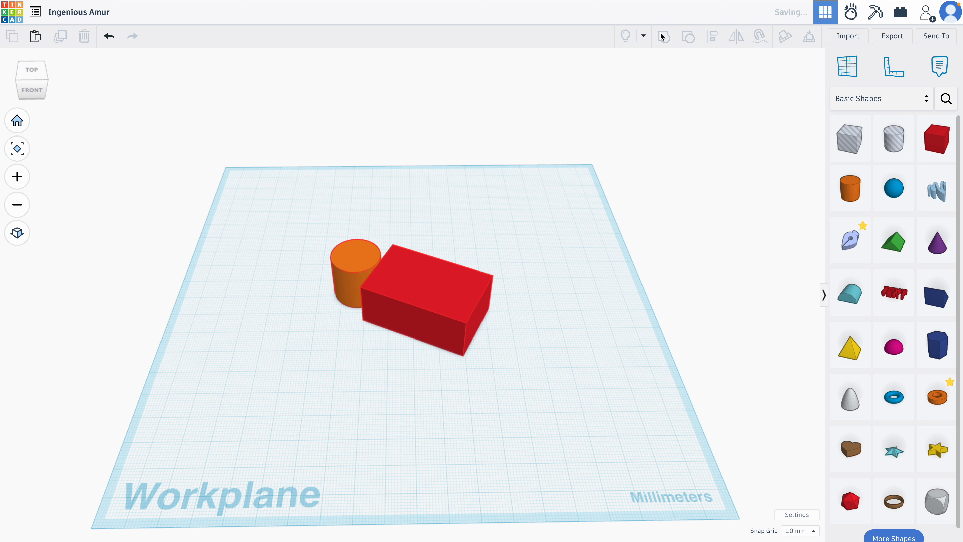
{"action": "left_click", "coordinate": [695, 37]}
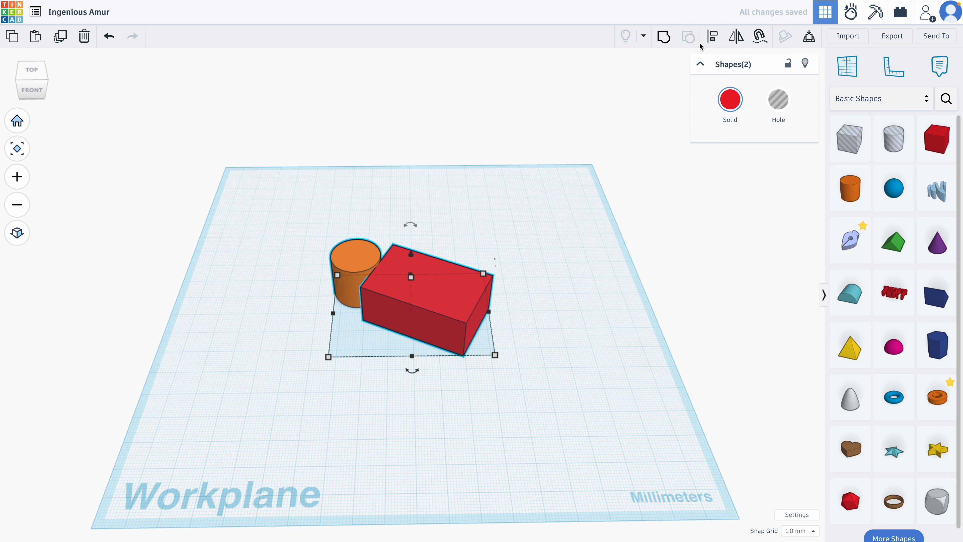
{"action": "left_click", "coordinate": [712, 41]}
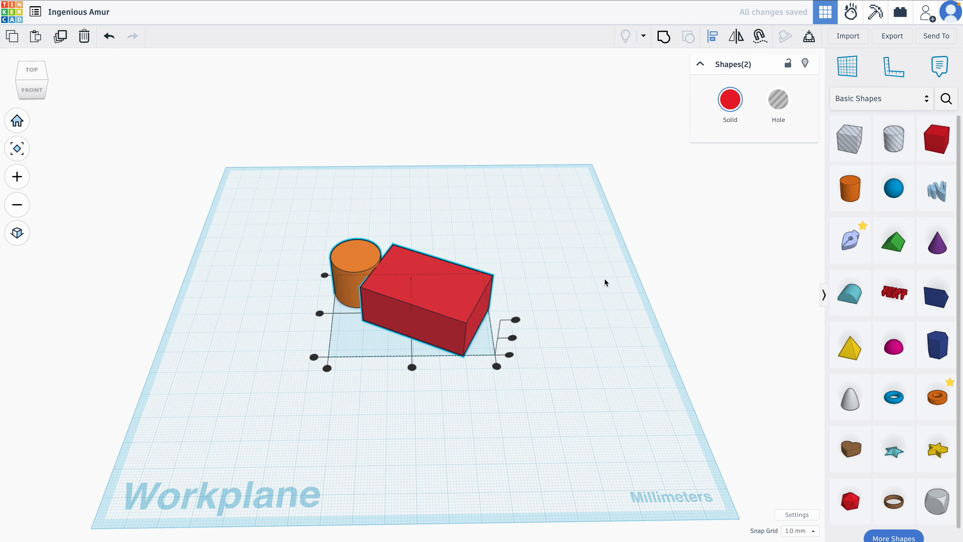
{"action": "left_click", "coordinate": [517, 318]}
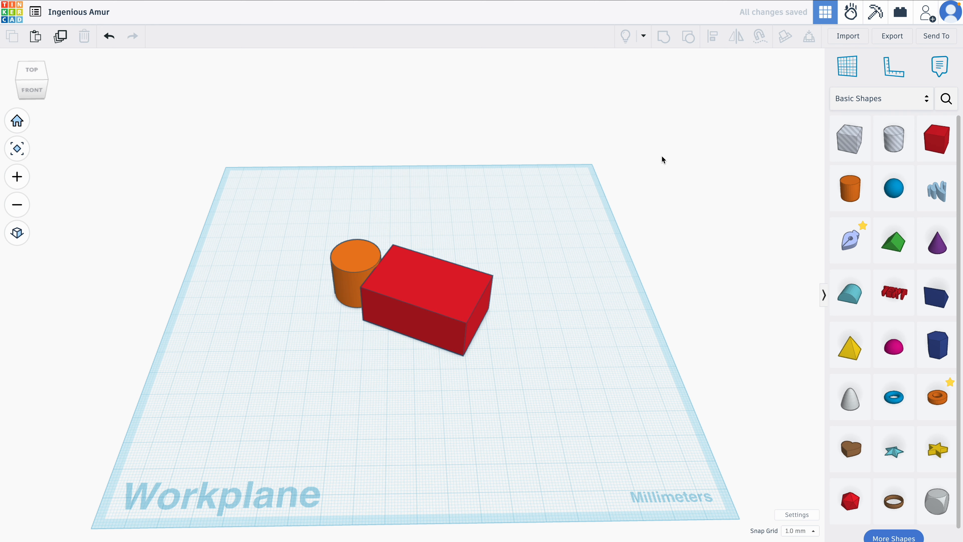
- Place a temporary workplane on the cylinder's curved side
{"action": "left_click", "coordinate": [848, 70]}
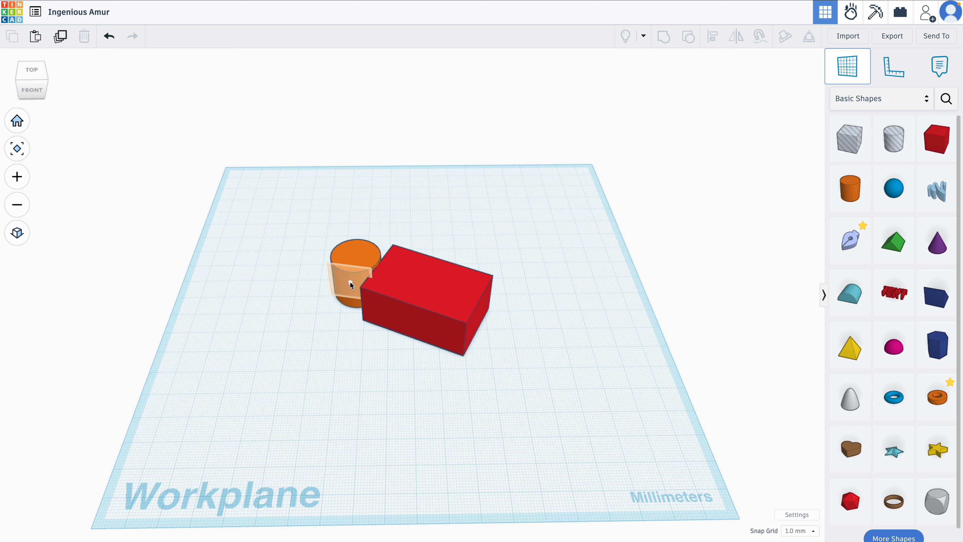
{"action": "left_click", "coordinate": [341, 286]}
{"action": "right_click_drag", "start_coordinate": [517, 225], "coordinate": [398, 250]}
{"action": "left_click", "coordinate": [457, 317]}
{"action": "right_click_drag", "start_coordinate": [458, 317], "coordinate": [430, 334]}
{"action": "left_click", "coordinate": [270, 322]}
- Shift the box relative to the temporary workplane and restore the base workplane
{"action": "left_click", "coordinate": [433, 302]}
{"action": "left_click_drag", "start_coordinate": [329, 317], "coordinate": [346, 287]}
{"action": "left_click", "coordinate": [847, 67]}
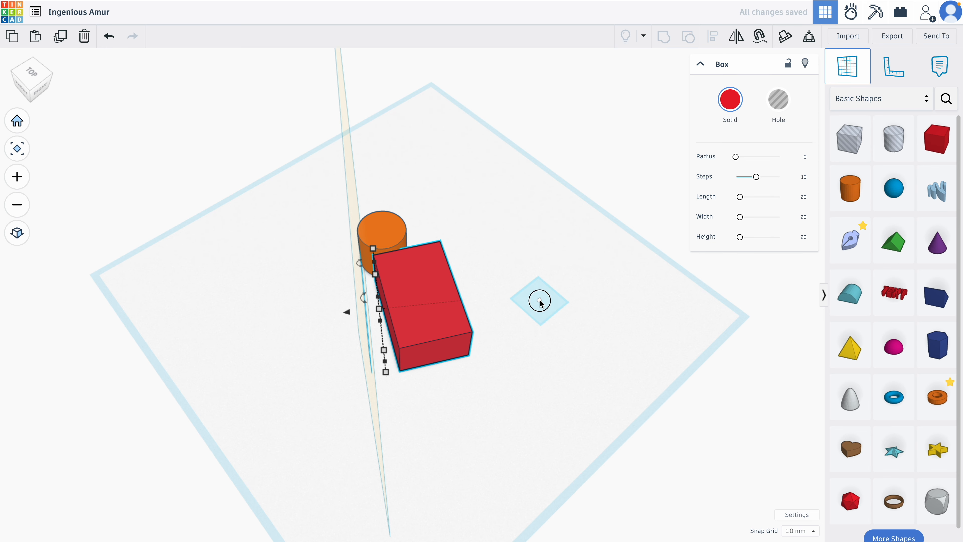
{"action": "left_click", "coordinate": [540, 302]}
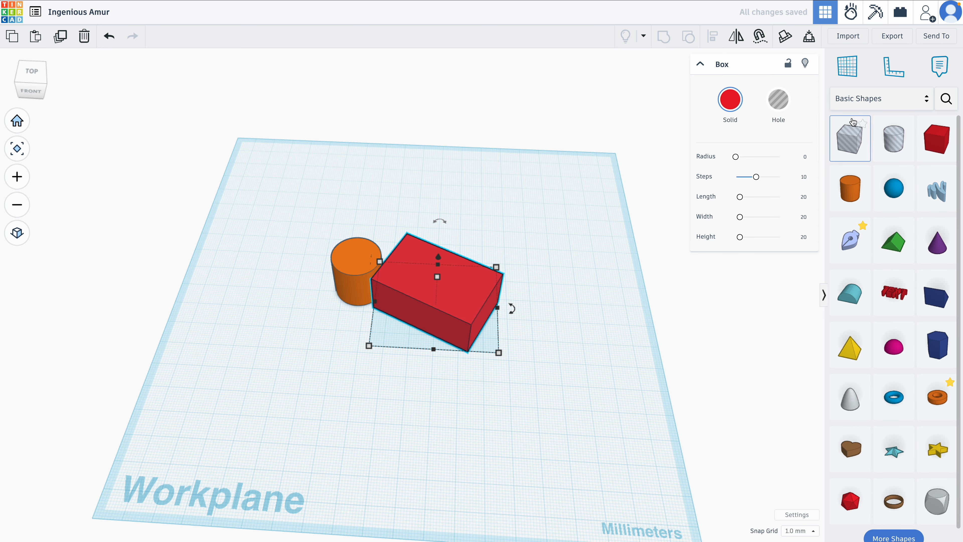
- Place a ruler at the cylinder's front corner and show the cylinder's dimensions and offsets
{"action": "left_click", "coordinate": [894, 67]}
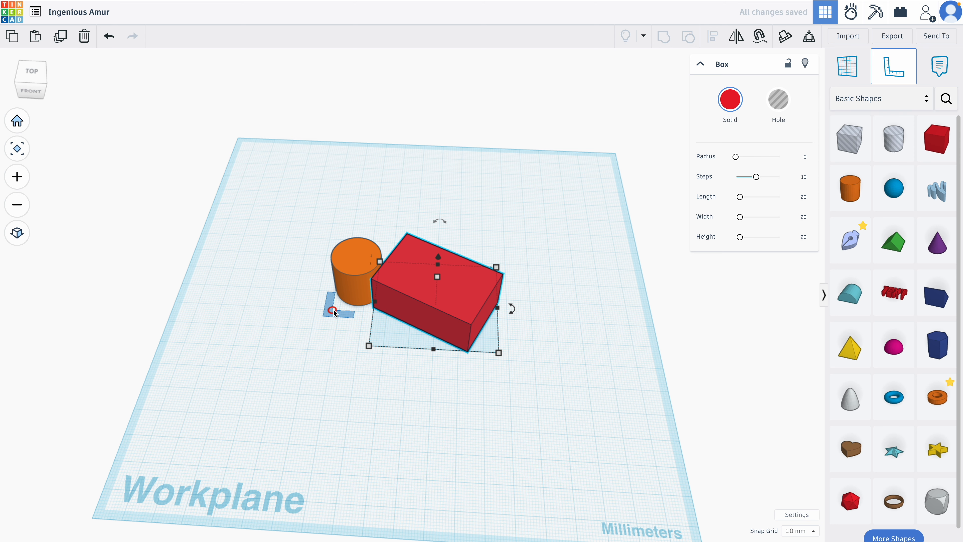
{"action": "left_click", "coordinate": [328, 307]}
{"action": "left_click", "coordinate": [357, 257]}
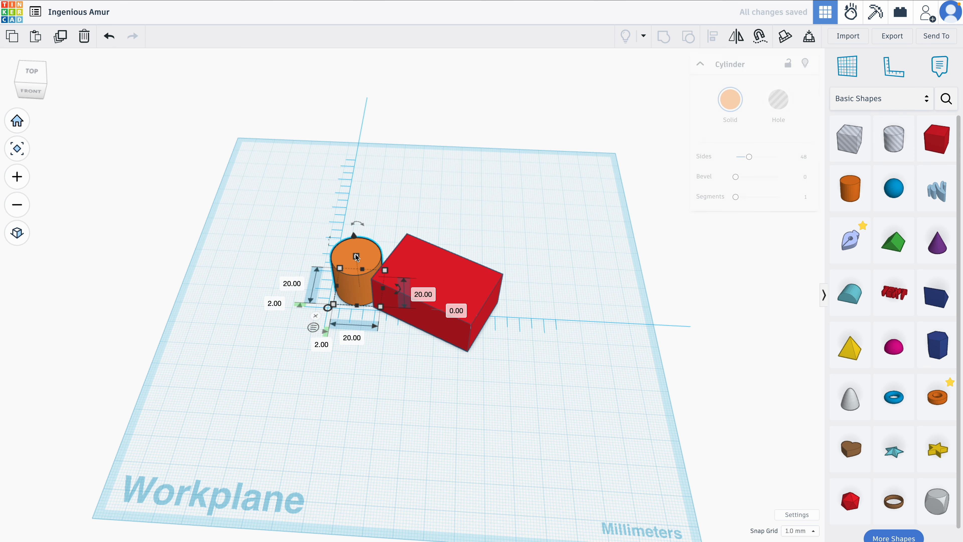
- Move the cylinder slightly away from the ruler origin and place the box 51 mm and 7 mm from it
{"action": "left_click_drag", "start_coordinate": [418, 299], "coordinate": [553, 385]}
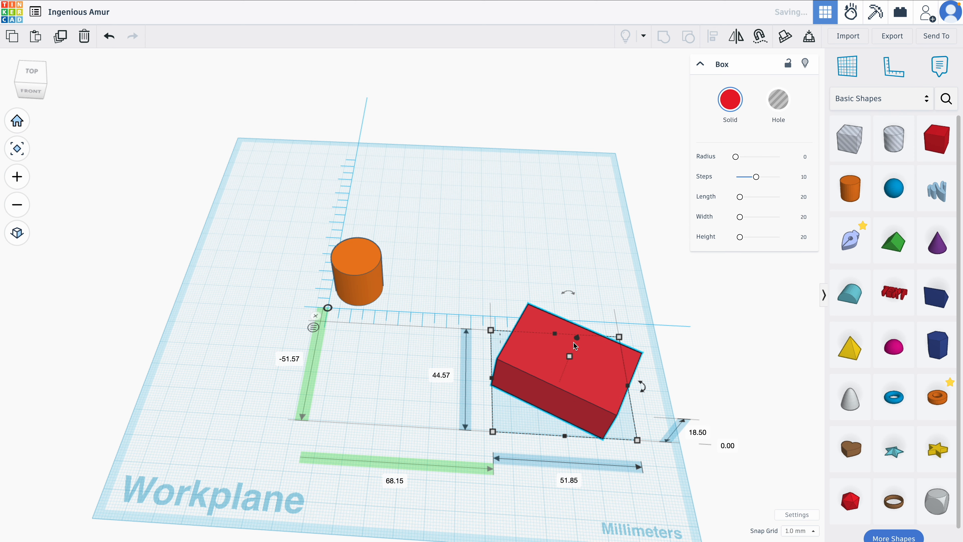
{"action": "left_click", "coordinate": [356, 308]}
{"action": "mouse_move", "coordinate": [358, 283]}
{"action": "left_mouse_down"}
{"action": "mouse_move", "coordinate": [399, 263]}
{"action": "mouse_move", "coordinate": [373, 283]}
{"action": "left_mouse_up"}
{"action": "mouse_move", "coordinate": [569, 355]}
{"action": "left_mouse_down"}
{"action": "mouse_move", "coordinate": [549, 291]}
{"action": "mouse_move", "coordinate": [492, 230]}
{"action": "mouse_move", "coordinate": [507, 229]}
{"action": "mouse_move", "coordinate": [489, 237]}
{"action": "mouse_move", "coordinate": [496, 241]}
{"action": "left_mouse_up"}
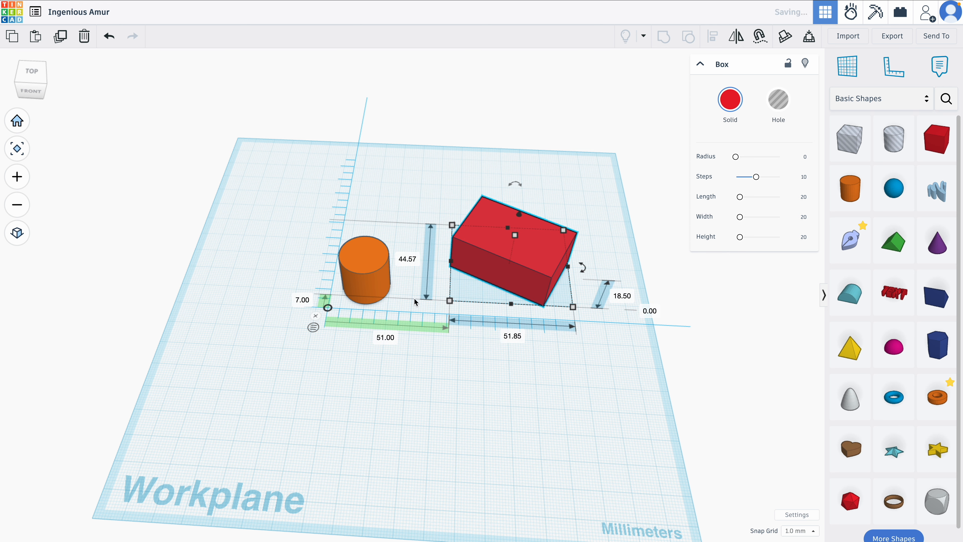
- Cycle the ruler through its orientations and remove it from the workplane
{"action": "left_click", "coordinate": [329, 308]}
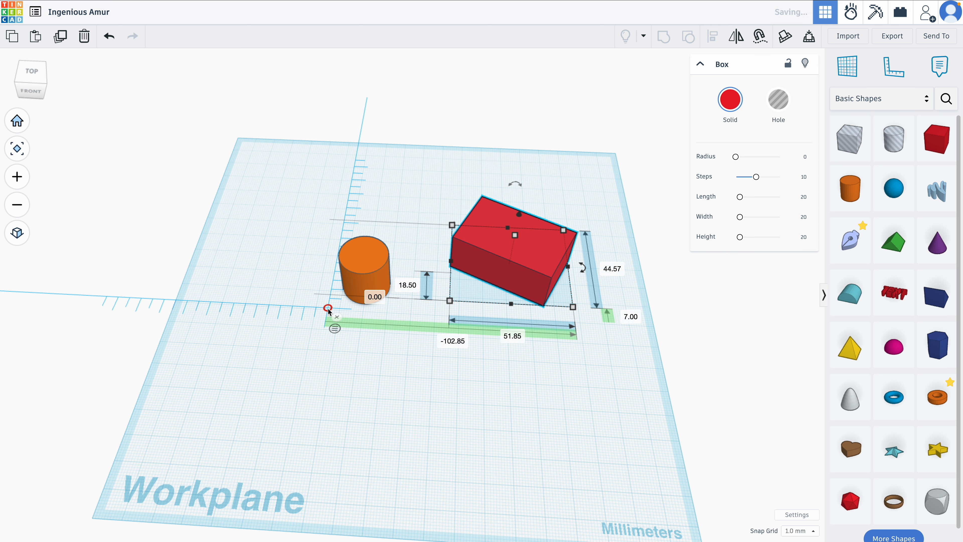
{"action": "left_click", "coordinate": [329, 308]}
{"action": "left_click", "coordinate": [329, 309]}
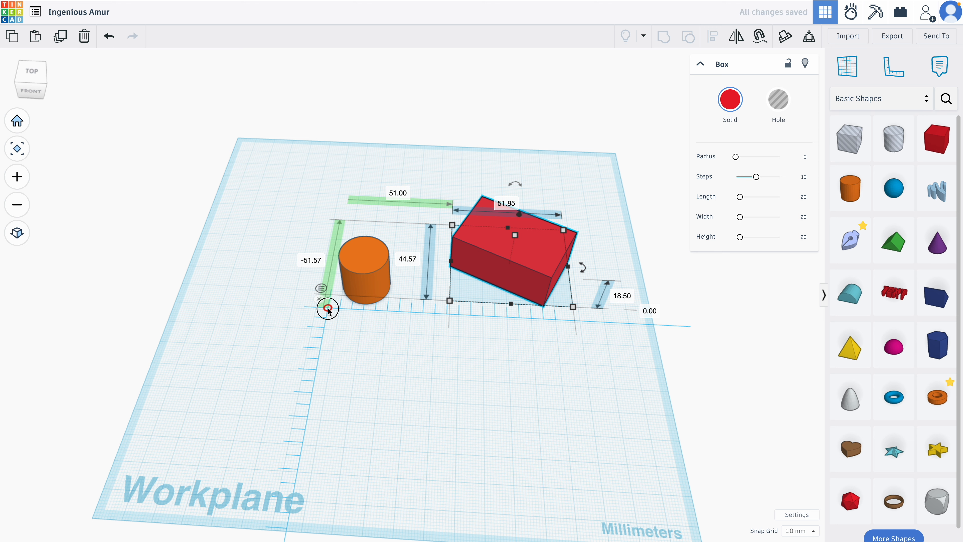
{"action": "left_click", "coordinate": [328, 309]}
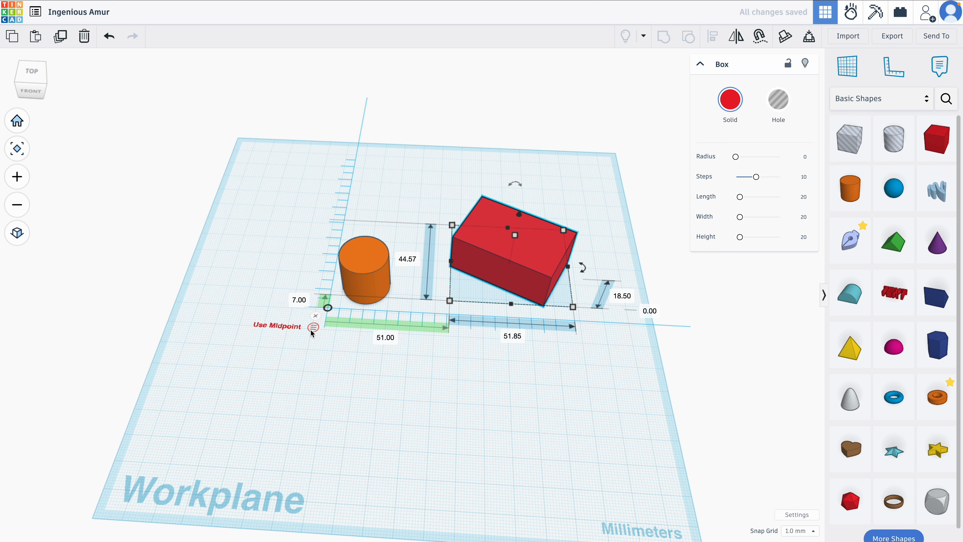
{"action": "left_click", "coordinate": [315, 316]}
- Move the box back next to the cylinder and delete both shapes
{"action": "left_click_drag", "start_coordinate": [534, 268], "coordinate": [479, 316]}
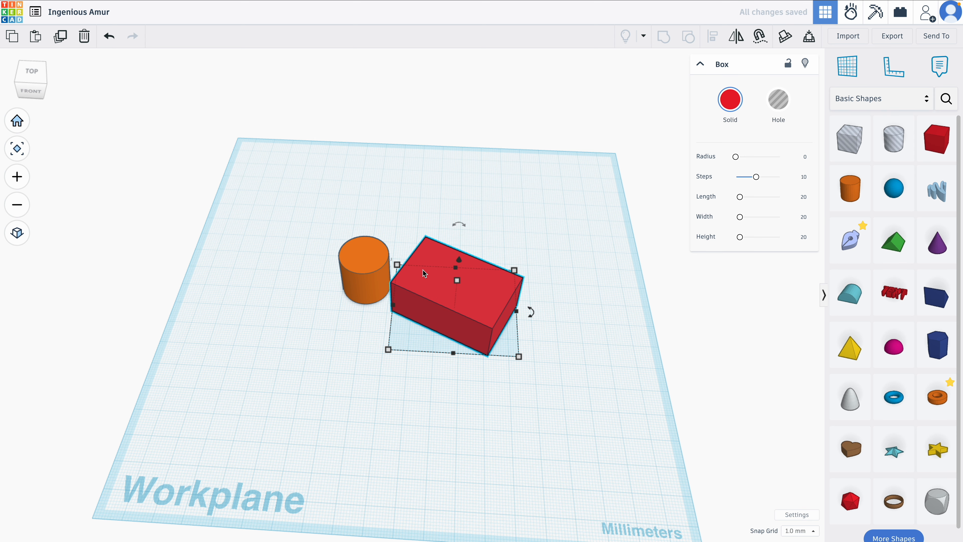
{"action": "key", "text": "Delete"}
{"action": "left_click", "coordinate": [389, 268]}
{"action": "key", "text": "Delete"}
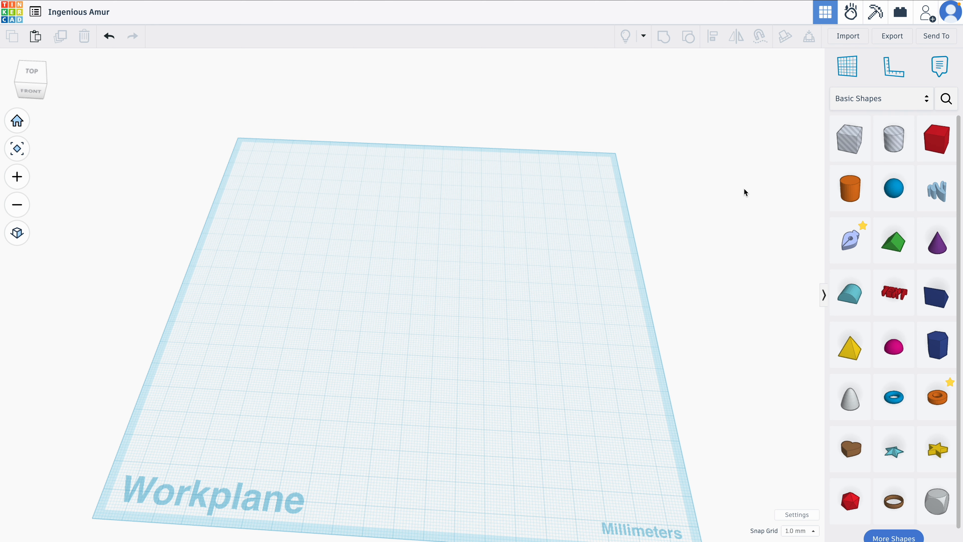
- Place a new box near the middle of the empty workplane and stretch it taller
{"action": "left_click_drag", "start_coordinate": [936, 139], "coordinate": [424, 316]}
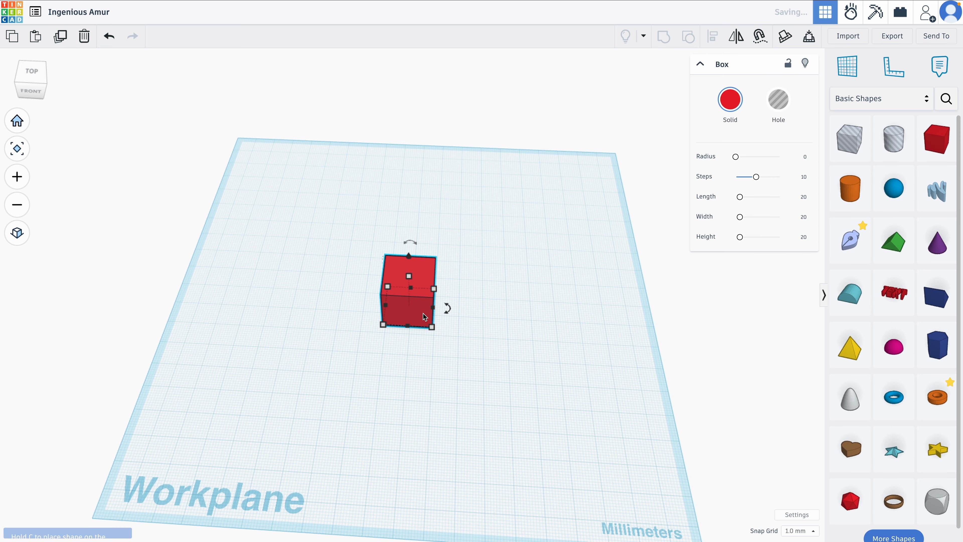
{"action": "left_click_drag", "start_coordinate": [409, 276], "coordinate": [412, 252]}
{"action": "right_click_drag", "start_coordinate": [446, 308], "coordinate": [449, 333]}
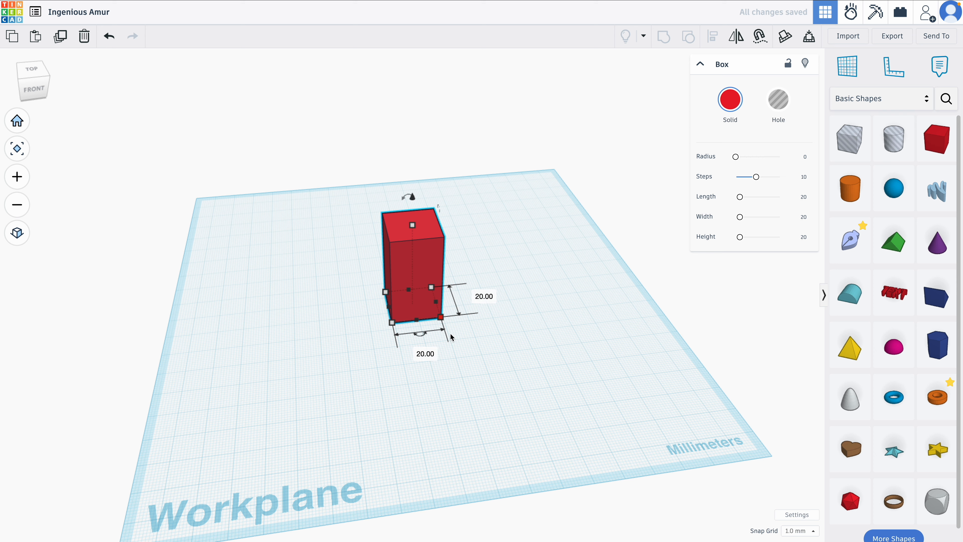
- Set the box's footprint to 70 mm by 50 mm
{"action": "left_click", "coordinate": [426, 354]}
{"action": "type", "text": "70"}
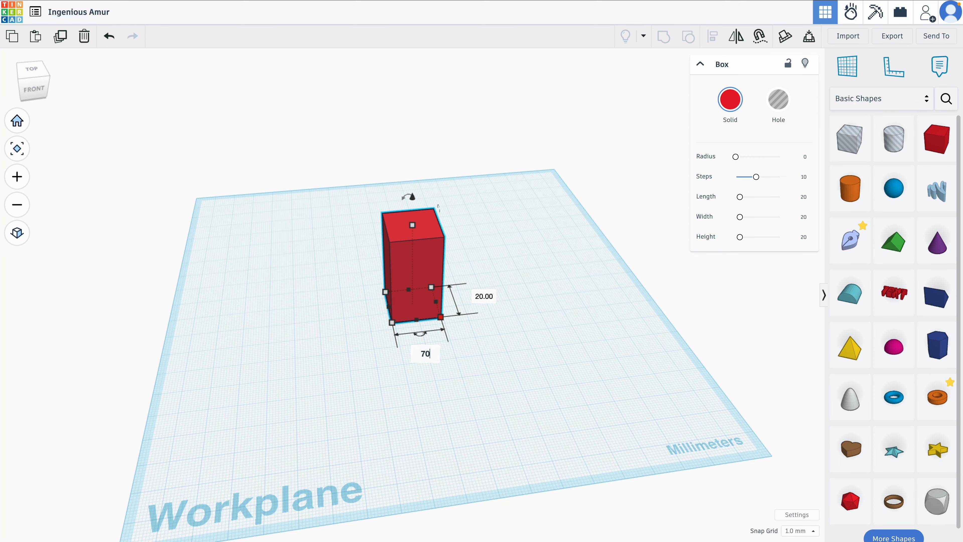
{"action": "key", "text": "Tab"}
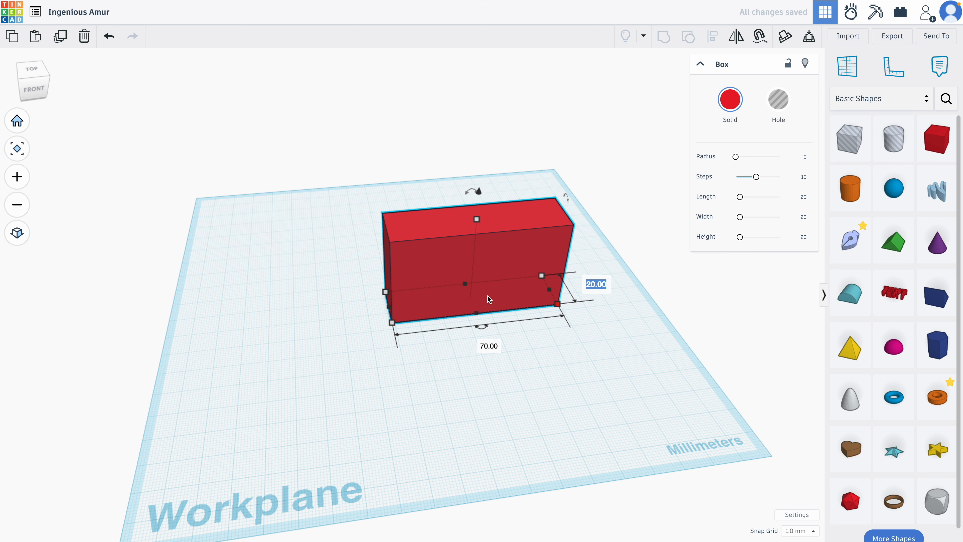
{"action": "key", "text": "Return"}
{"action": "left_click", "coordinate": [595, 285]}
{"action": "type", "text": "50"}
{"action": "key", "text": "Return"}
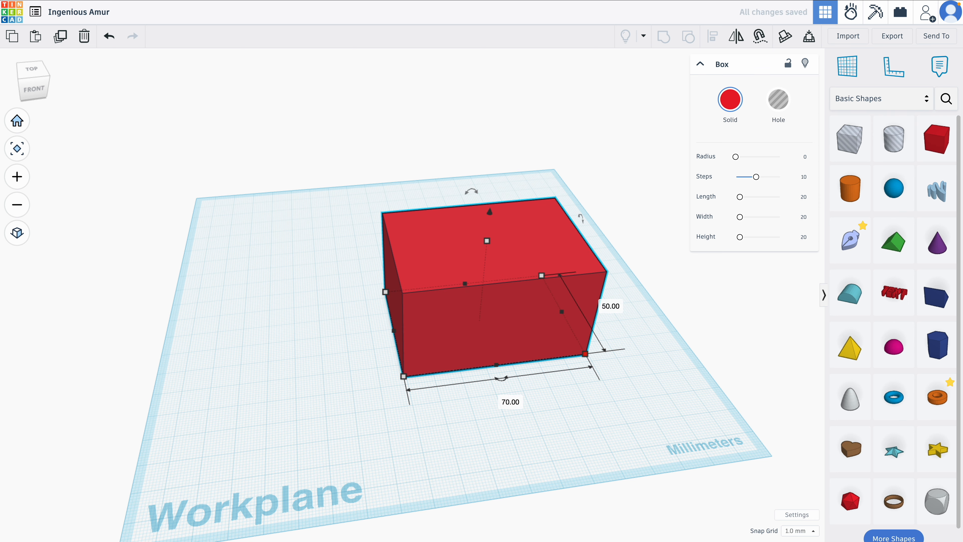
- Set the box's height to 90 mm
{"action": "right_click_drag", "start_coordinate": [508, 314], "coordinate": [501, 262]}
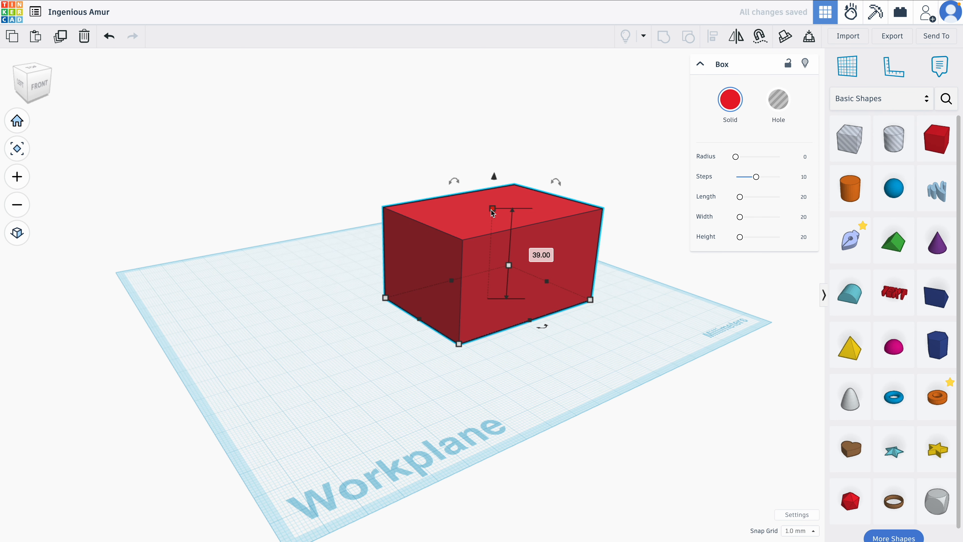
{"action": "left_click", "coordinate": [549, 257]}
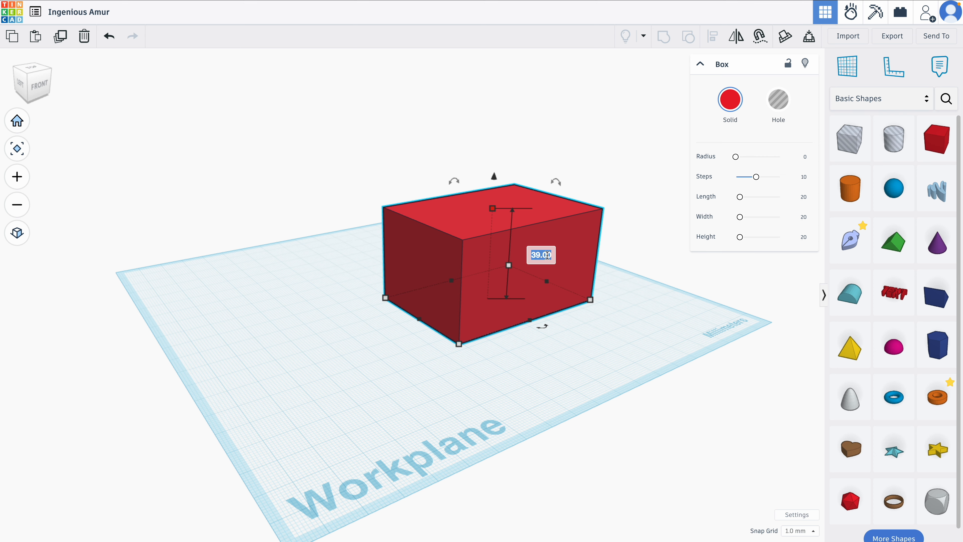
{"action": "type", "text": "9"}
{"action": "key", "text": "Return"}
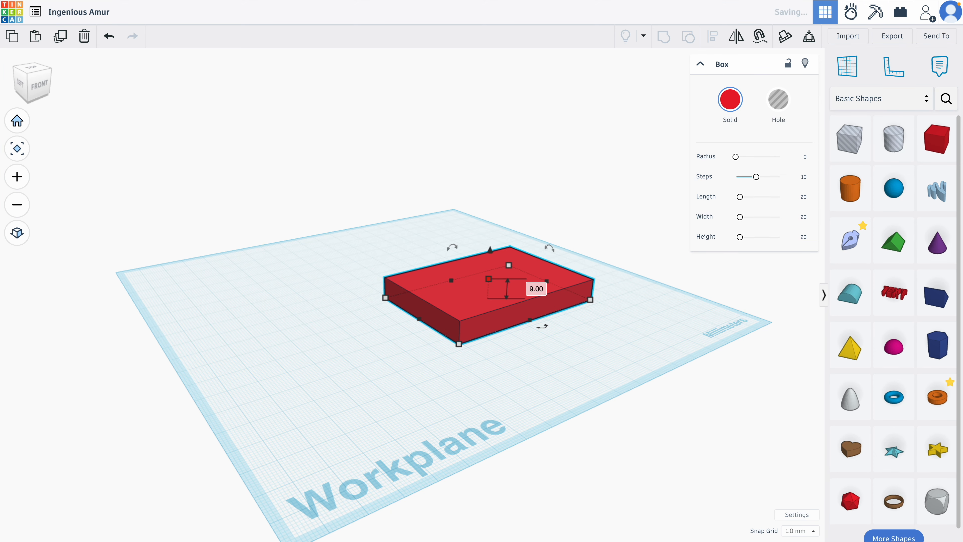
{"action": "left_click", "coordinate": [541, 289]}
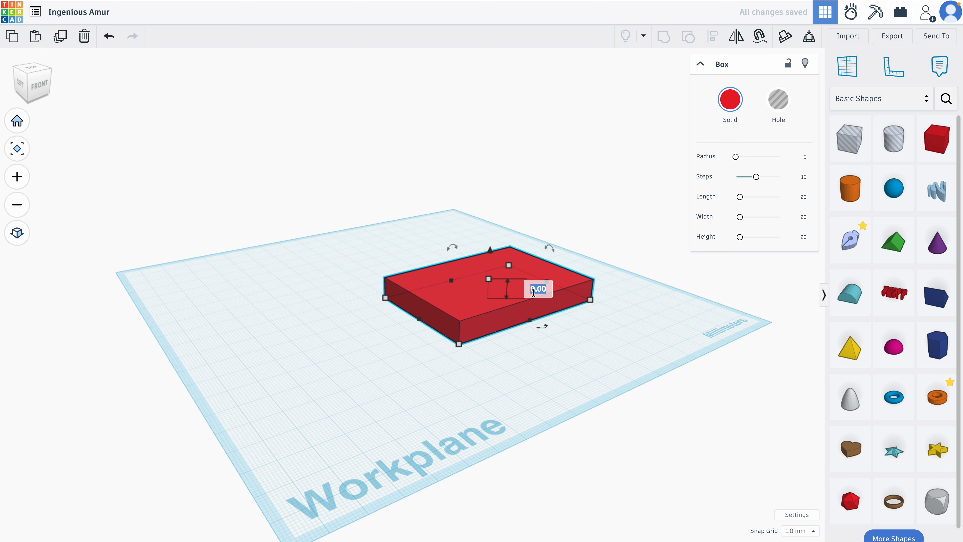
{"action": "type", "text": "90"}
{"action": "key", "text": "Return"}
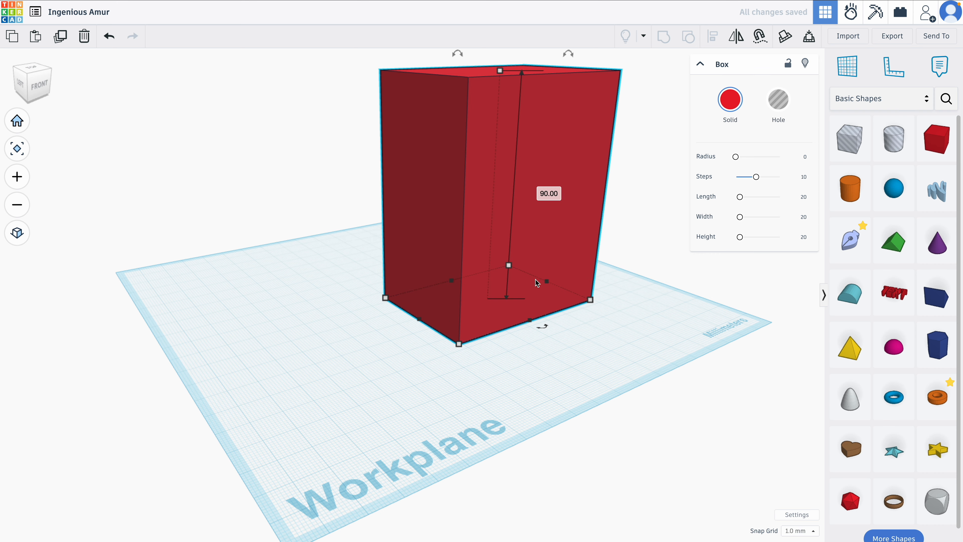
- Rotate the tall box about its horizontal axis so it leans over with one lower edge pointing down
{"action": "right_click_drag", "start_coordinate": [529, 198], "coordinate": [590, 213]}
{"action": "scroll", "coordinate": [484, 214], "scroll_direction": "down", "scroll_amount": 3}
{"action": "right_click_drag", "start_coordinate": [422, 192], "coordinate": [447, 156]}
{"action": "left_click_drag", "start_coordinate": [419, 72], "coordinate": [551, 41]}
{"action": "left_click_drag", "start_coordinate": [559, 45], "coordinate": [542, 37]}
{"action": "right_click_drag", "start_coordinate": [419, 338], "coordinate": [479, 316]}
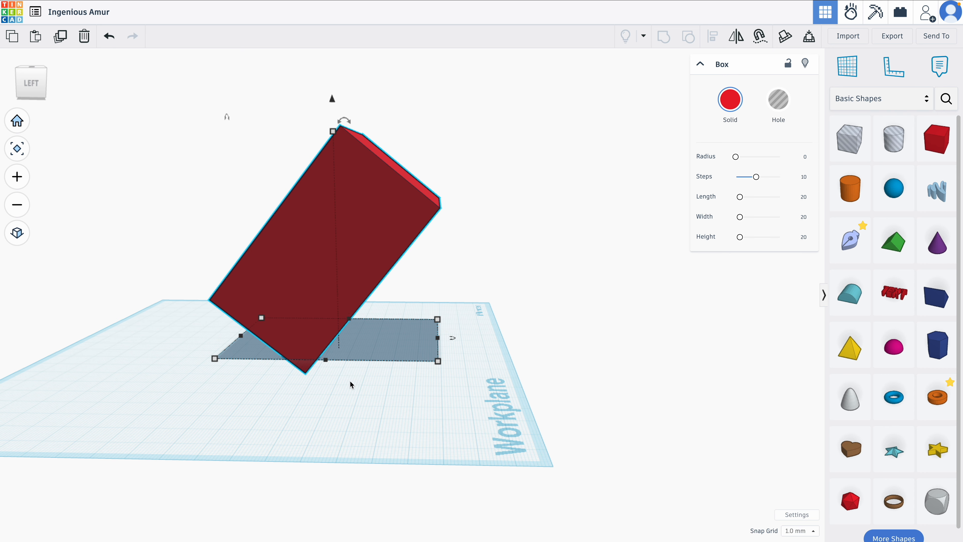
- Place a box hole beneath the tilted box and enlarge and raise it until it encloses the lower corner
{"action": "left_click_drag", "start_coordinate": [850, 138], "coordinate": [379, 366]}
{"action": "right_click_drag", "start_coordinate": [353, 338], "coordinate": [182, 333]}
{"action": "left_click_drag", "start_coordinate": [469, 330], "coordinate": [619, 329]}
{"action": "right_click_drag", "start_coordinate": [231, 447], "coordinate": [383, 421]}
{"action": "left_click_drag", "start_coordinate": [332, 316], "coordinate": [329, 287]}
{"action": "right_click_drag", "start_coordinate": [329, 286], "coordinate": [287, 346]}
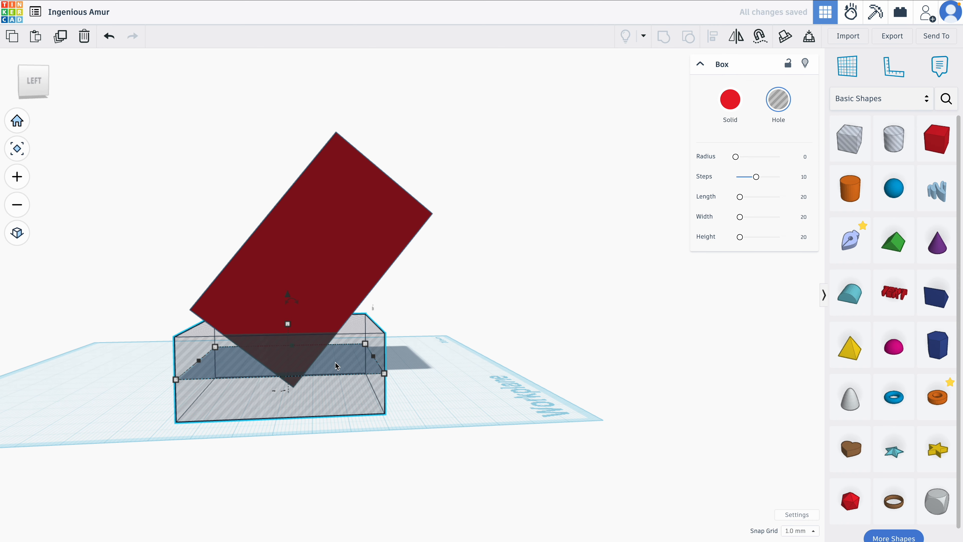
{"action": "left_click_drag", "start_coordinate": [287, 299], "coordinate": [285, 285]}
- Group the tilted box with the box hole to cut its lower corner flat
{"action": "mouse_move", "coordinate": [298, 333]}
{"action": "right_mouse_down"}
{"action": "mouse_move", "coordinate": [307, 317]}
{"action": "mouse_move", "coordinate": [305, 325]}
{"action": "right_mouse_up"}
{"action": "left_click_drag", "start_coordinate": [412, 294], "coordinate": [212, 431]}
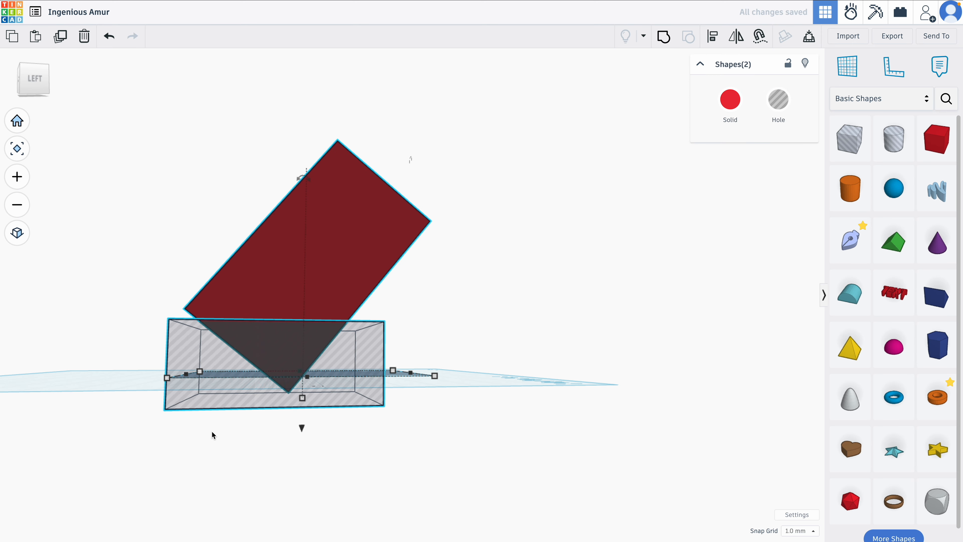
{"action": "left_click", "coordinate": [664, 40]}
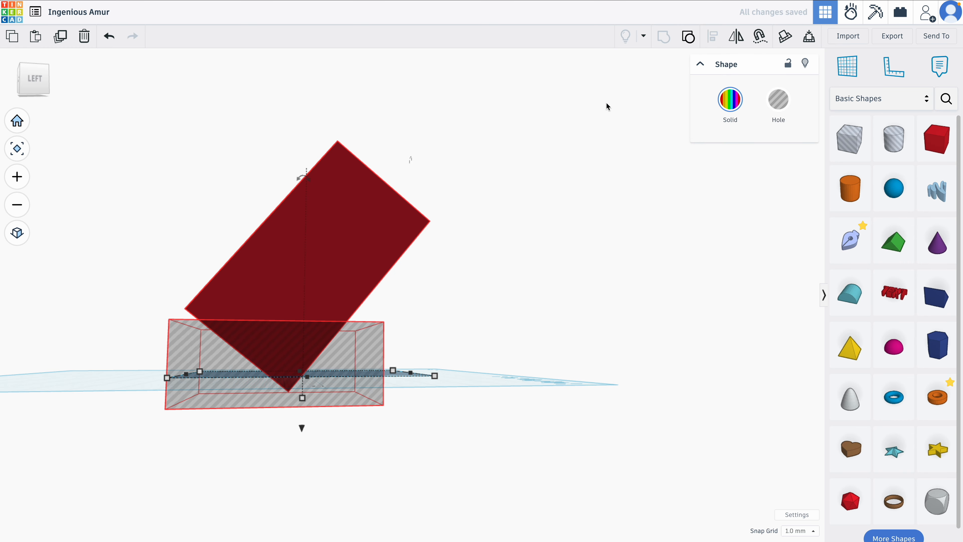
{"action": "right_click_drag", "start_coordinate": [358, 196], "coordinate": [367, 218]}
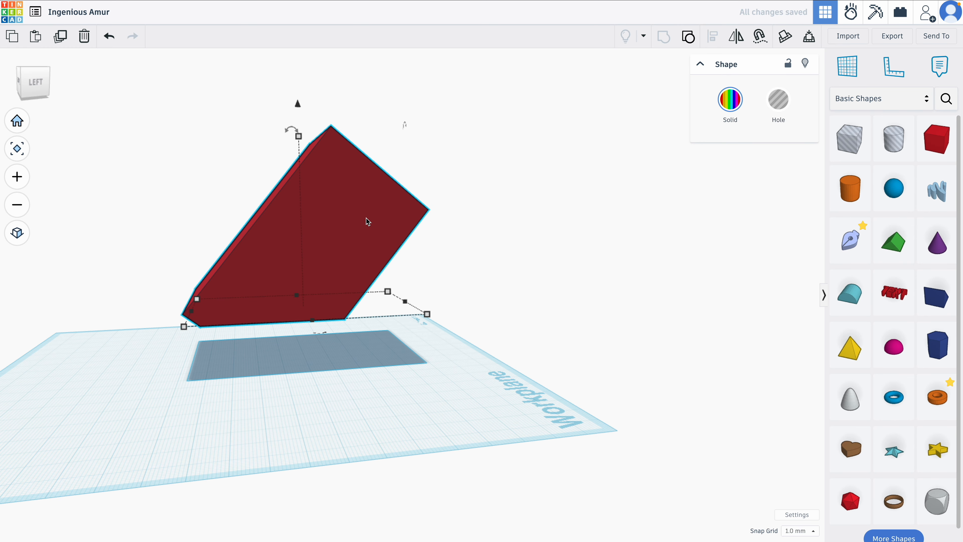
{"action": "right_click_drag", "start_coordinate": [420, 284], "coordinate": [294, 293]}
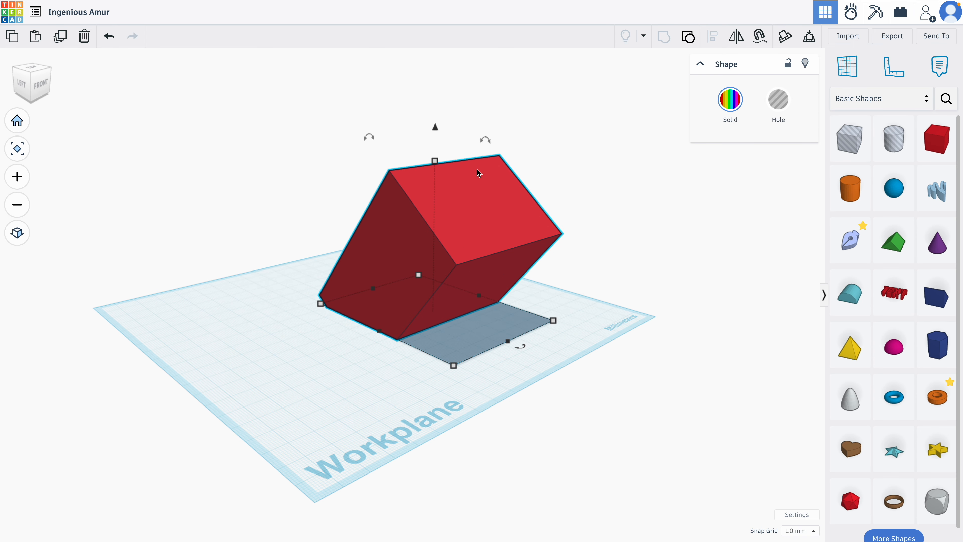
- Duplicate the leaning block in place and set a new workplane on its slanted upper face
{"action": "left_click", "coordinate": [60, 39]}
{"action": "left_click", "coordinate": [848, 66]}
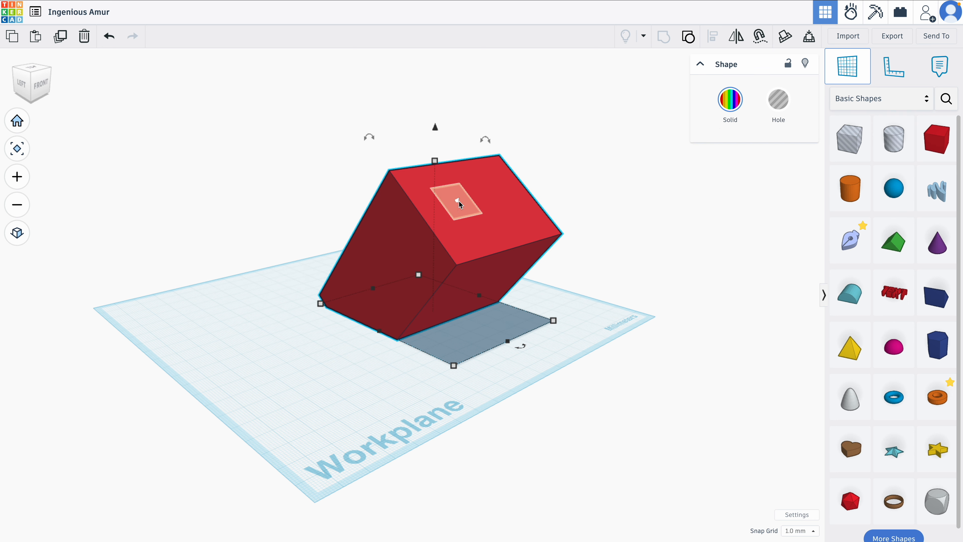
{"action": "left_click", "coordinate": [472, 197]}
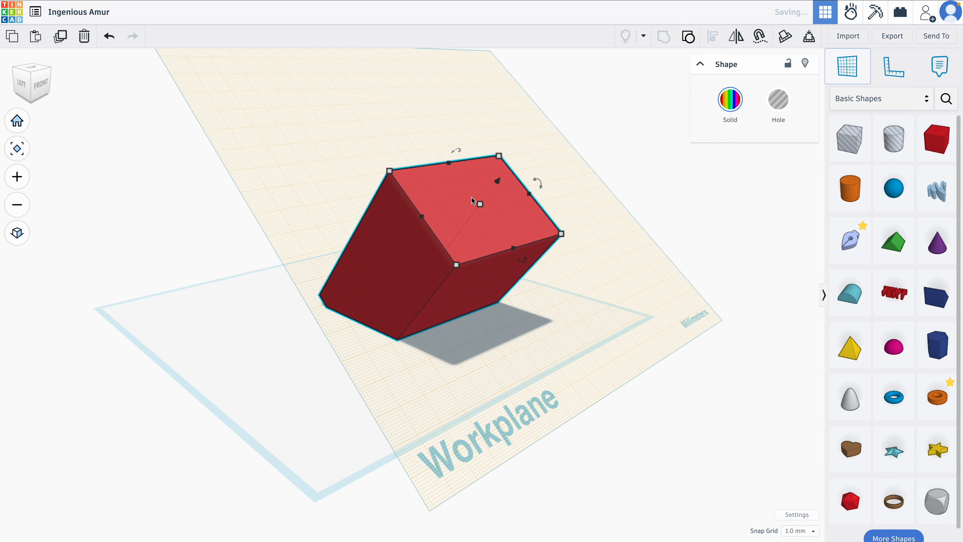
- Shrink the duplicate slightly inside the original block and turn it into a hole
{"action": "right_click_drag", "start_coordinate": [443, 231], "coordinate": [517, 230]}
{"action": "mouse_move", "coordinate": [434, 201]}
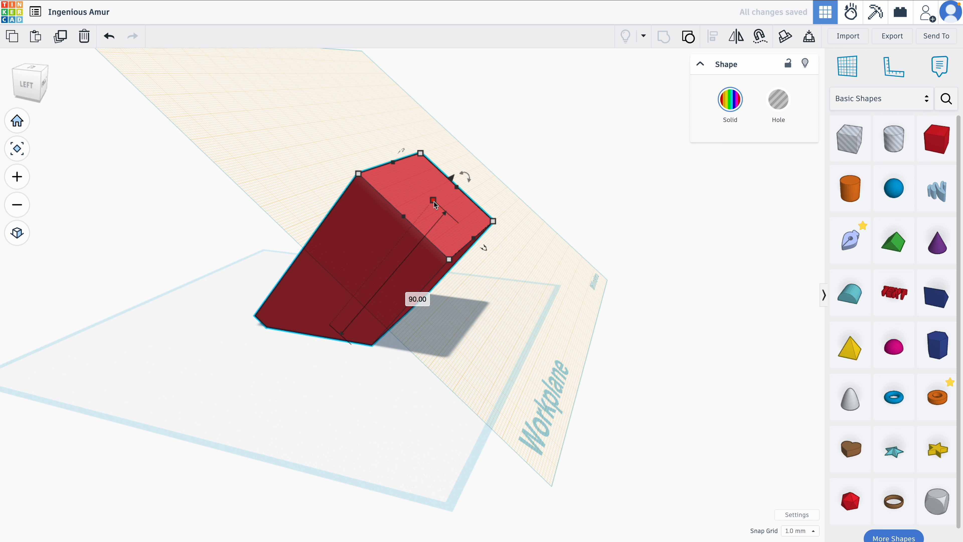
{"action": "left_click_drag", "start_coordinate": [434, 202], "coordinate": [437, 198]}
{"action": "right_click_drag", "start_coordinate": [473, 203], "coordinate": [448, 205]}
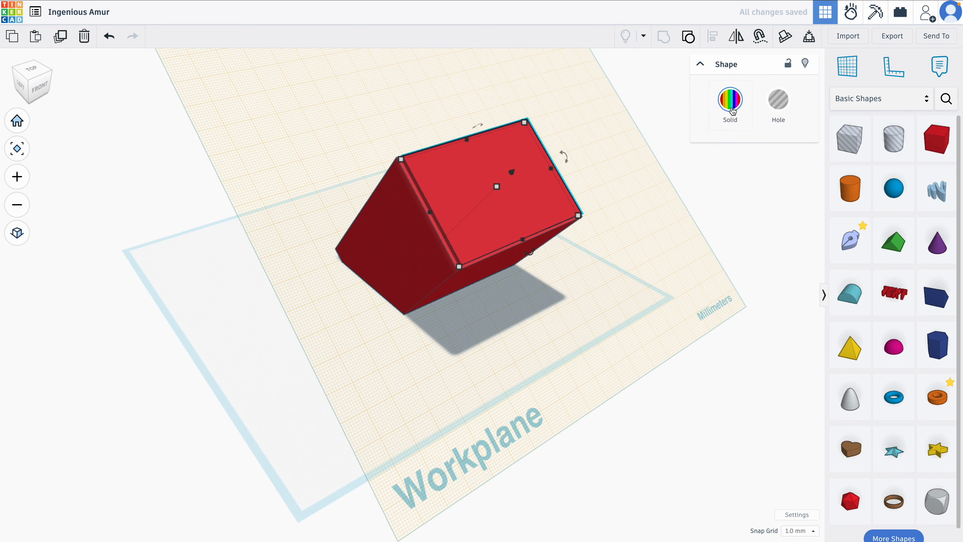
{"action": "left_click", "coordinate": [796, 102]}
- Try grouping the block with its inner hole, inspect the hollow from below, and undo the grouping
{"action": "right_click_drag", "start_coordinate": [403, 259], "coordinate": [492, 237]}
{"action": "left_click_drag", "start_coordinate": [321, 112], "coordinate": [434, 213]}
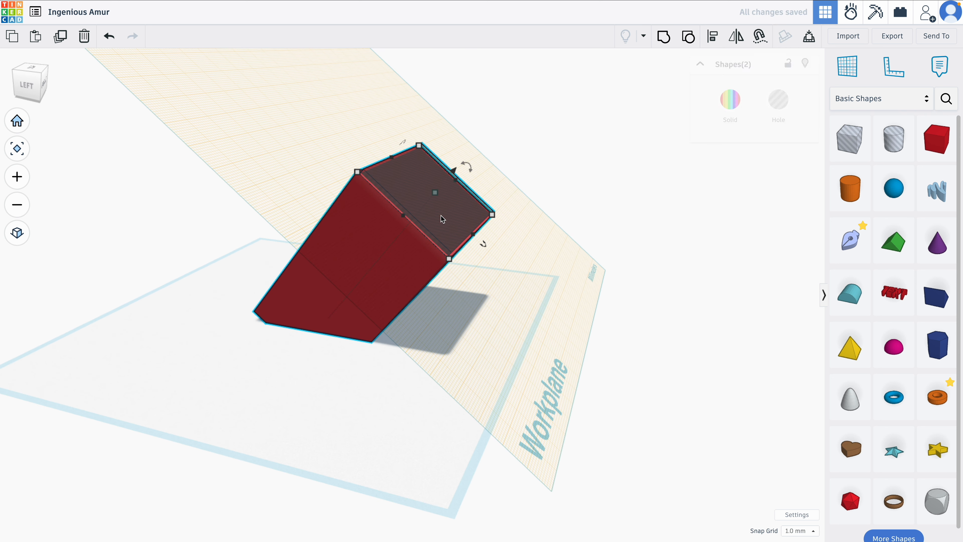
{"action": "left_click", "coordinate": [668, 37]}
{"action": "right_click_drag", "start_coordinate": [288, 275], "coordinate": [461, 156]}
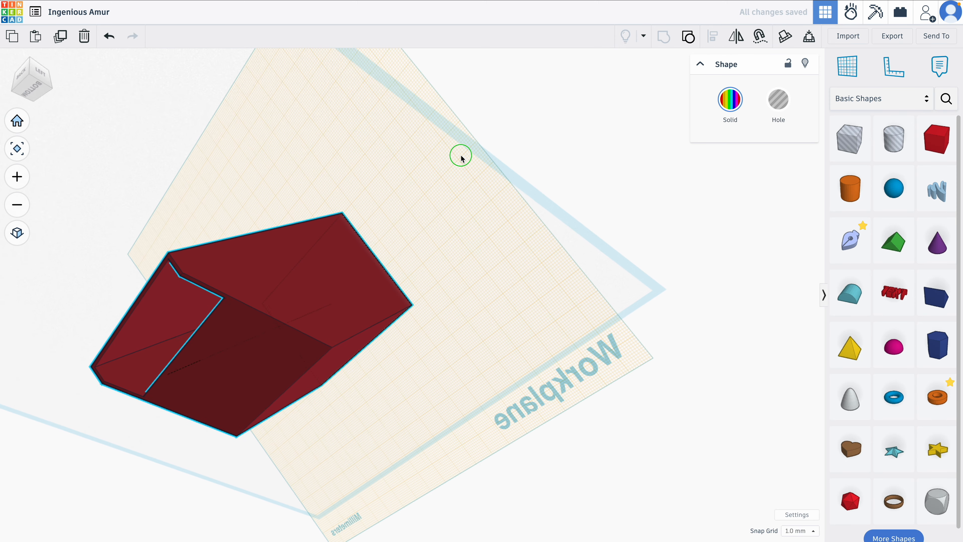
{"action": "right_click_drag", "start_coordinate": [373, 228], "coordinate": [254, 328]}
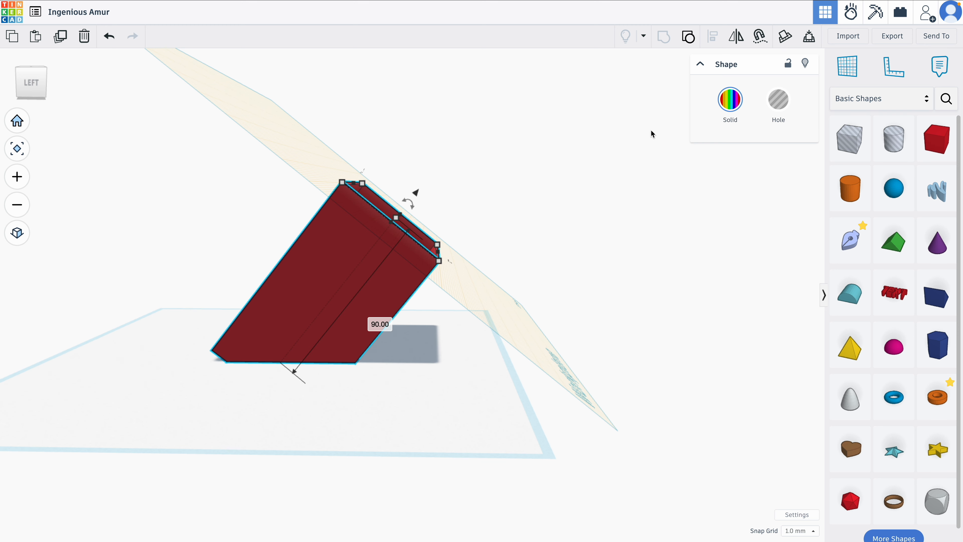
{"action": "left_click", "coordinate": [688, 36]}
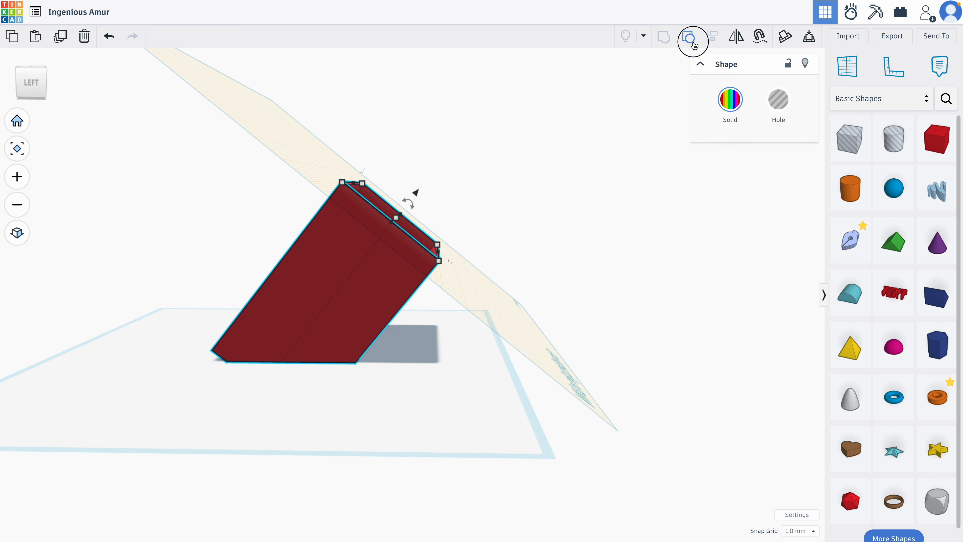
{"action": "key", "text": "ctrl+z"}
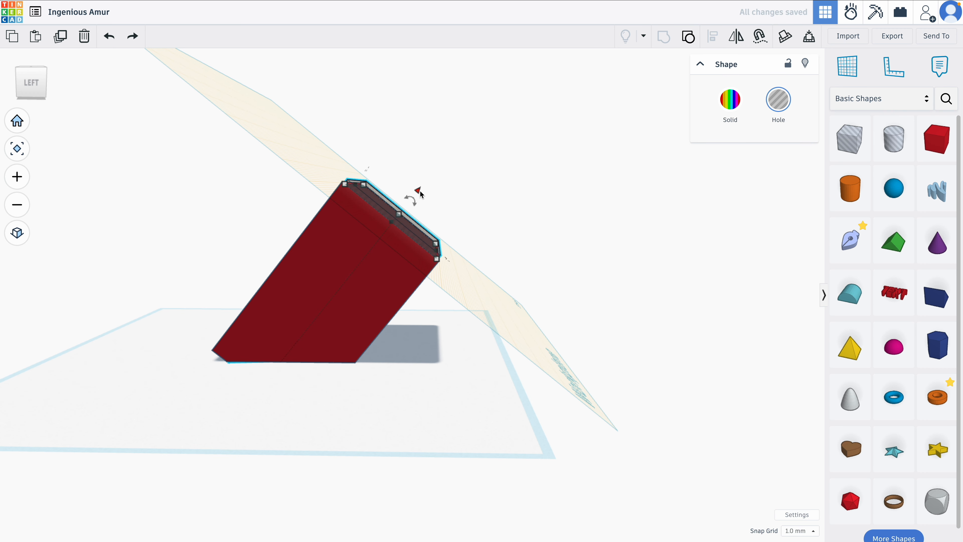
- Shift the inner hole 2 mm outward along the slanted axis and group it with the block to hollow it out
{"action": "left_click_drag", "start_coordinate": [423, 190], "coordinate": [423, 191]}
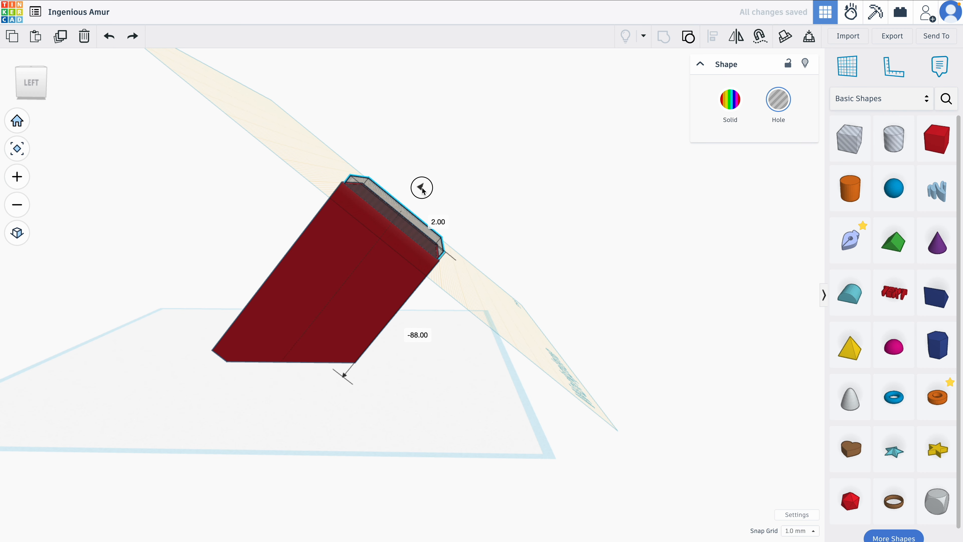
{"action": "left_click", "coordinate": [394, 284], "text": "shift"}
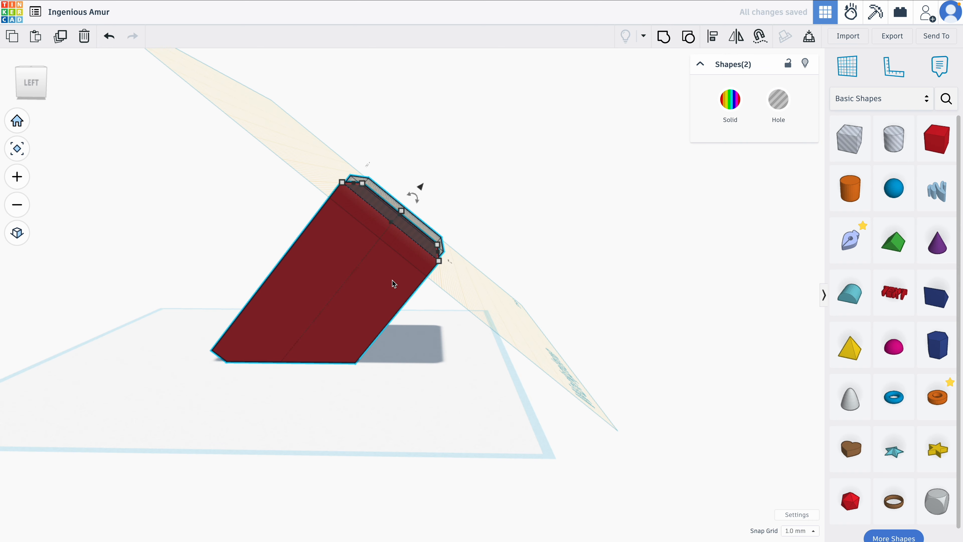
{"action": "left_click", "coordinate": [663, 37]}
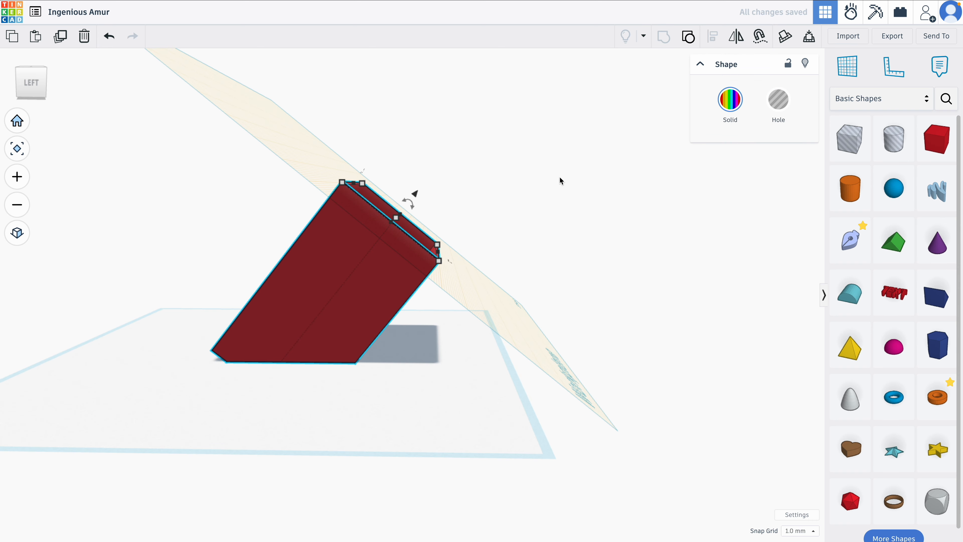
- Return the workplane from the slanted face to the original base grid
{"action": "right_click_drag", "start_coordinate": [467, 258], "coordinate": [360, 319]}
{"action": "left_click", "coordinate": [392, 365]}
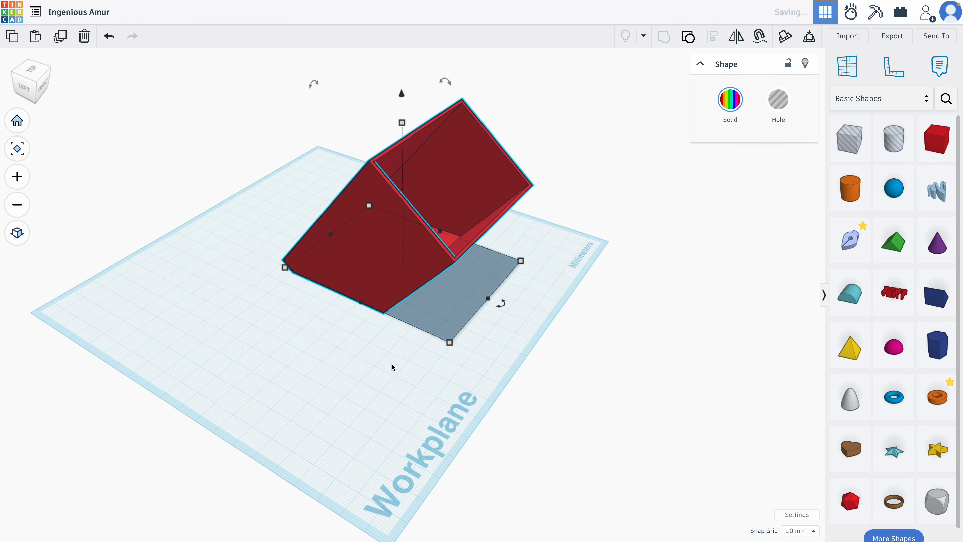
{"action": "left_click", "coordinate": [479, 339]}
{"action": "right_click_drag", "start_coordinate": [479, 340], "coordinate": [421, 338]}
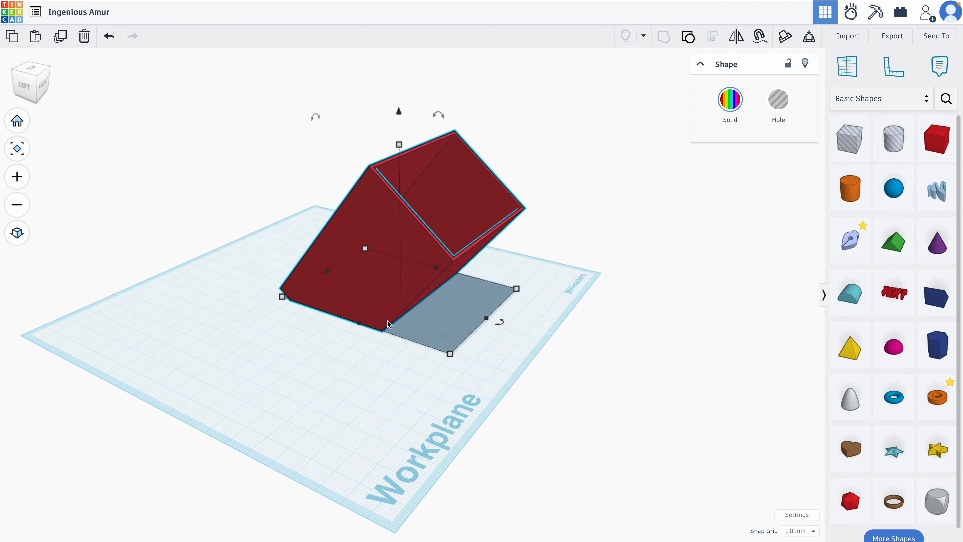
- Change the hollow block's solid color to the medium blue preset
{"action": "left_click", "coordinate": [730, 100]}
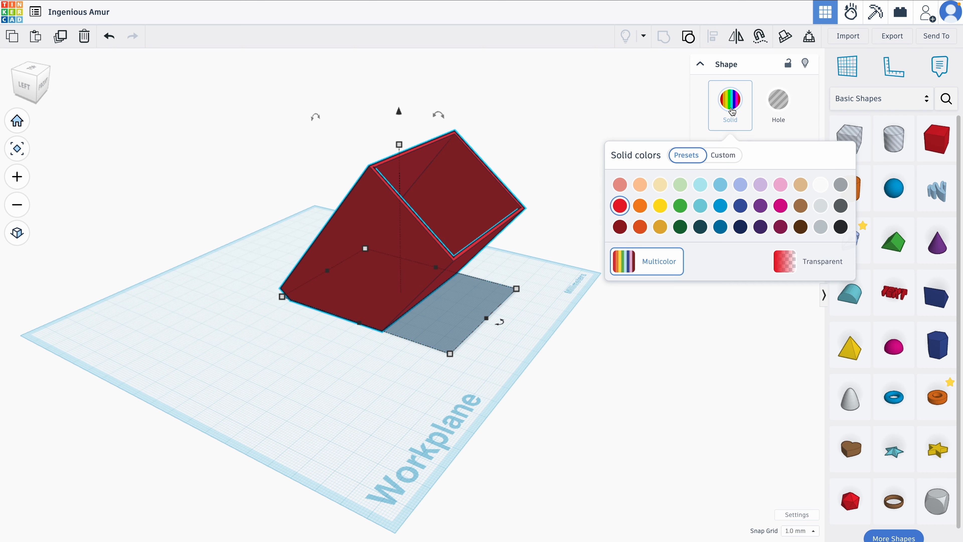
{"action": "left_click", "coordinate": [740, 227]}
{"action": "left_click", "coordinate": [740, 205]}
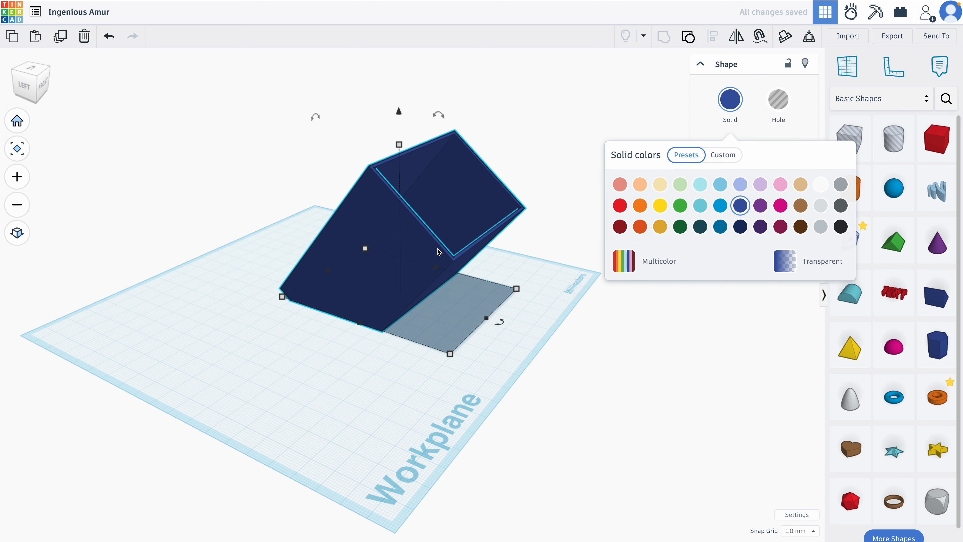
- Move the blue block away across the workplane to free space, ending with a shift of 39 mm by 5 mm
{"action": "left_click_drag", "start_coordinate": [446, 204], "coordinate": [361, 194]}
{"action": "right_click_drag", "start_coordinate": [364, 275], "coordinate": [510, 241]}
{"action": "left_click", "coordinate": [167, 300]}
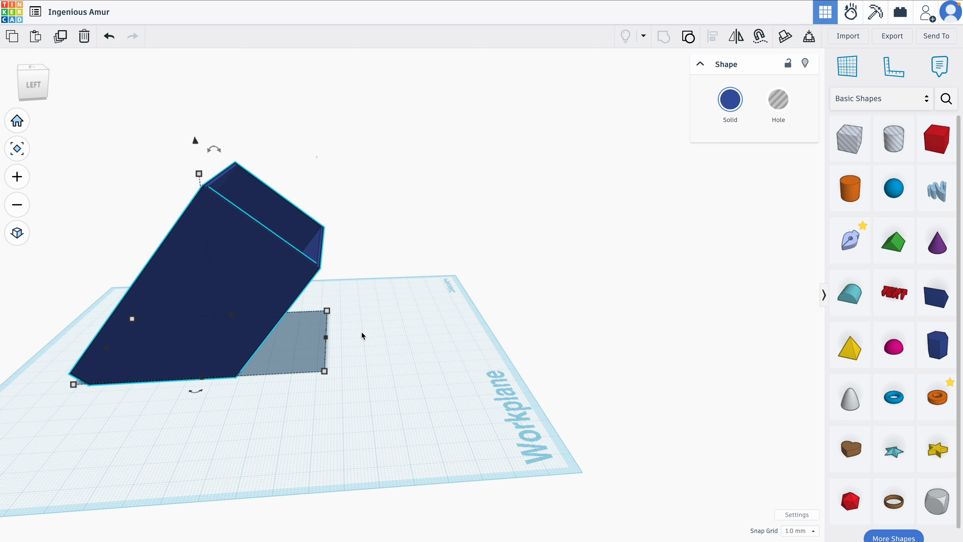
{"action": "left_click_drag", "start_coordinate": [215, 310], "coordinate": [218, 275]}
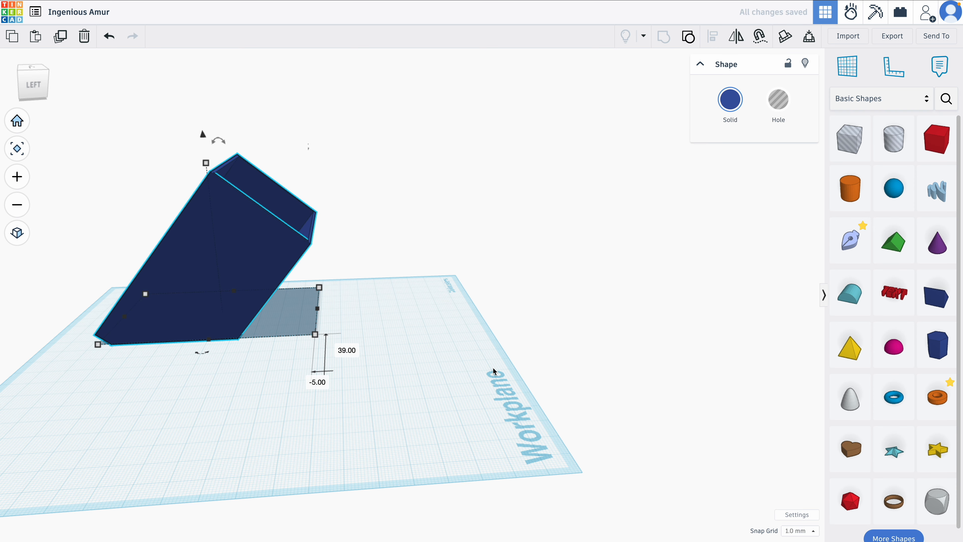
- Place a six-sided polygon on the free area in front of the block and set its height to 1 mm
{"action": "left_click_drag", "start_coordinate": [926, 355], "coordinate": [369, 451]}
{"action": "right_click_drag", "start_coordinate": [450, 377], "coordinate": [451, 428]}
{"action": "left_click", "coordinate": [409, 424]}
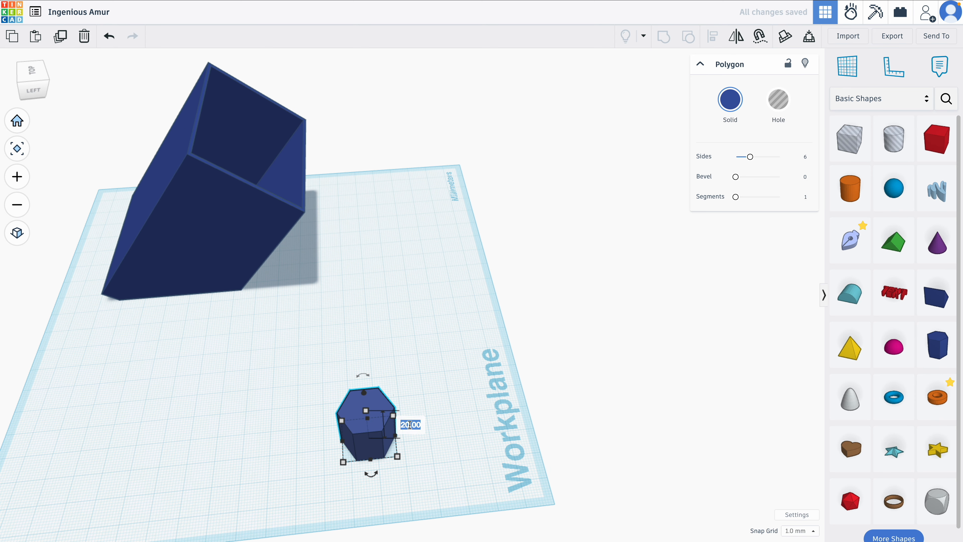
{"action": "type", "text": "1"}
{"action": "key", "text": "Return"}
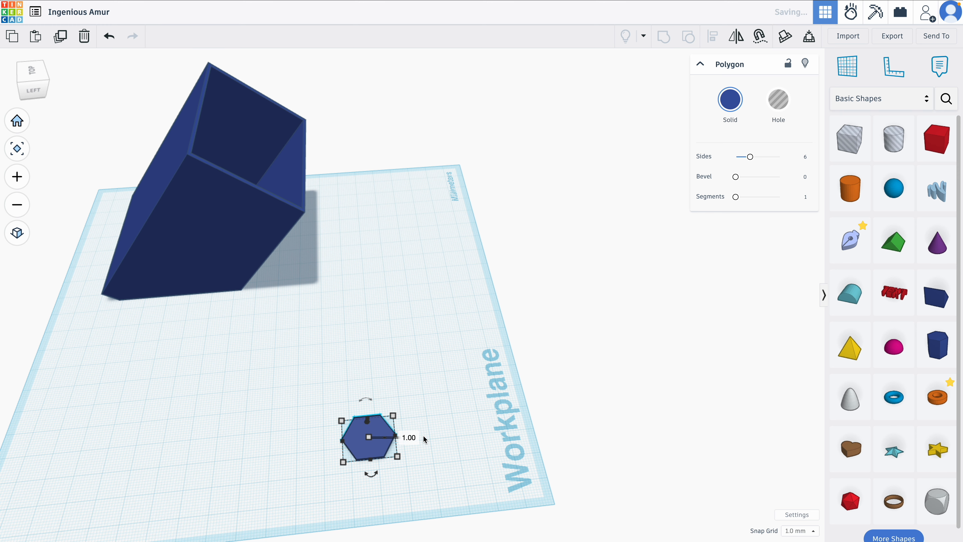
- Make a slightly smaller copy of the hexagon centered on the original and raise its height to 5 mm
{"action": "key", "text": "Escape"}
{"action": "left_click", "coordinate": [375, 444]}
{"action": "left_click_drag", "start_coordinate": [370, 434], "coordinate": [370, 435]}
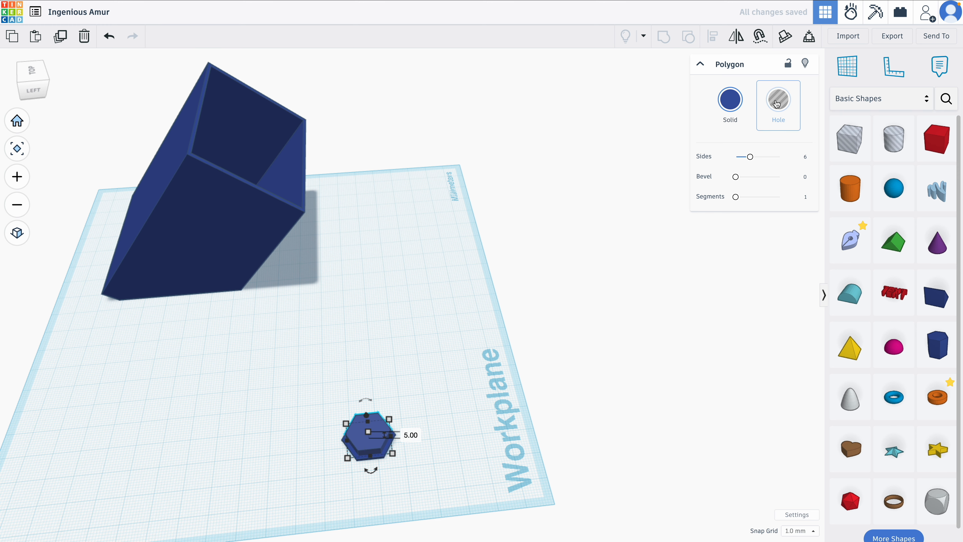
- Cut the smaller hexagon out of the larger one as a grouped hole and duplicate the ring into a column of four touching hexagons
{"action": "key", "text": "ctrl+d"}
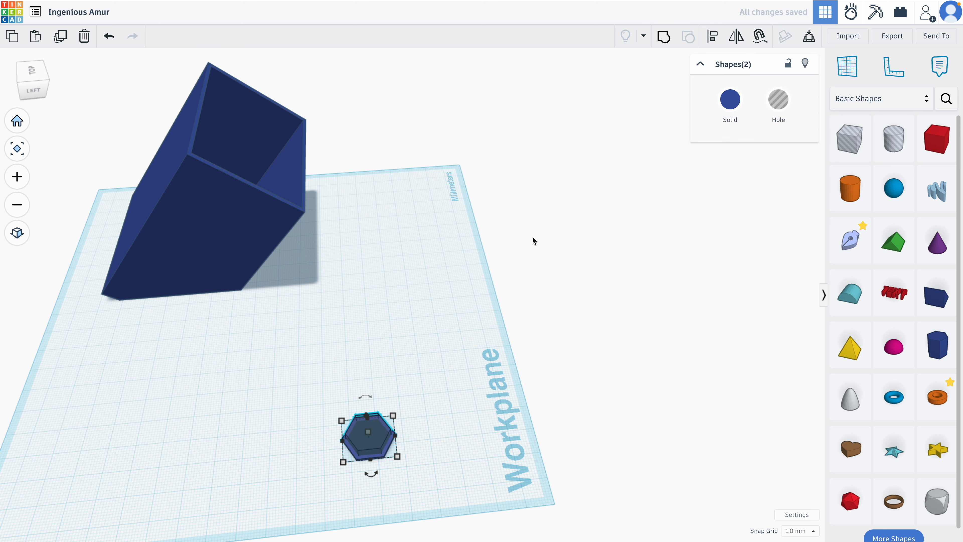
{"action": "left_click", "coordinate": [664, 38]}
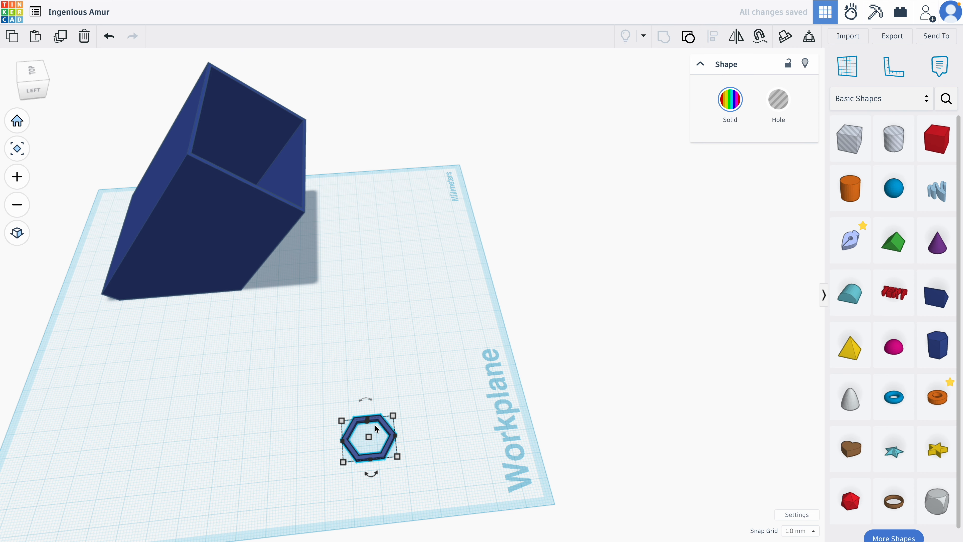
{"action": "left_click_drag", "start_coordinate": [382, 425], "coordinate": [384, 387]}
{"action": "left_click", "coordinate": [32, 72]}
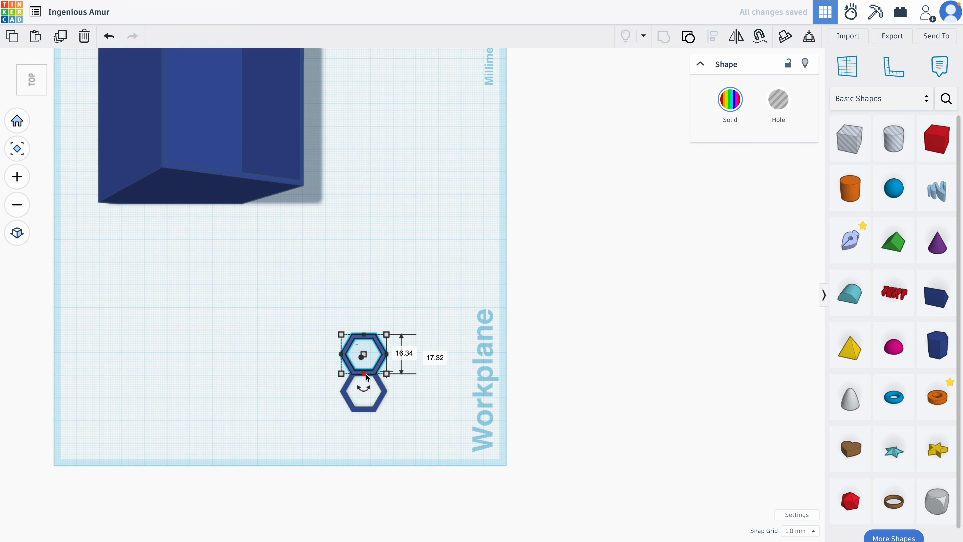
{"action": "scroll", "coordinate": [366, 374], "scroll_direction": "up", "scroll_amount": 3}
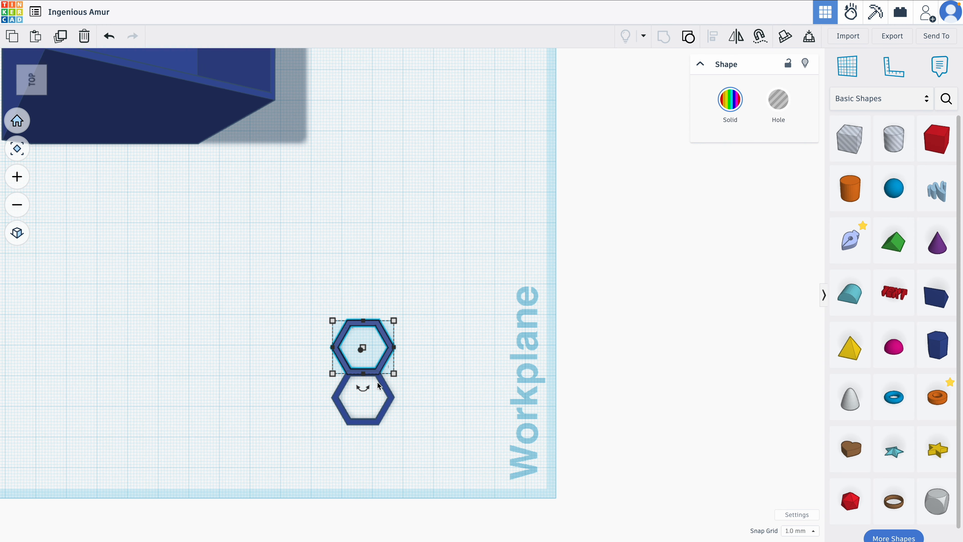
{"action": "key", "text": "ctrl+d"}
{"action": "key", "text": "ctrl+d"}
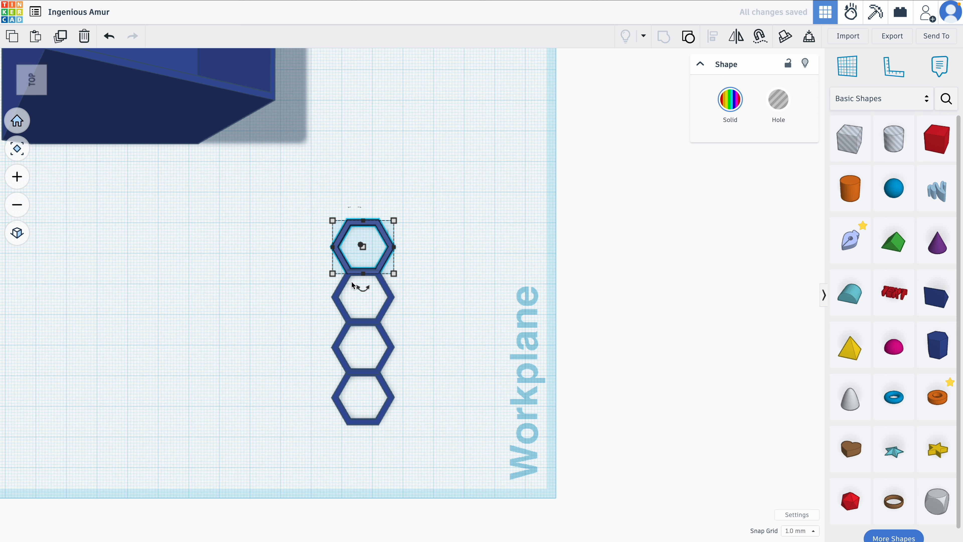
- Duplicate the column of four hexagon rings sideways into five touching columns and group them all into one honeycomb
{"action": "left_click_drag", "start_coordinate": [347, 176], "coordinate": [408, 455]}
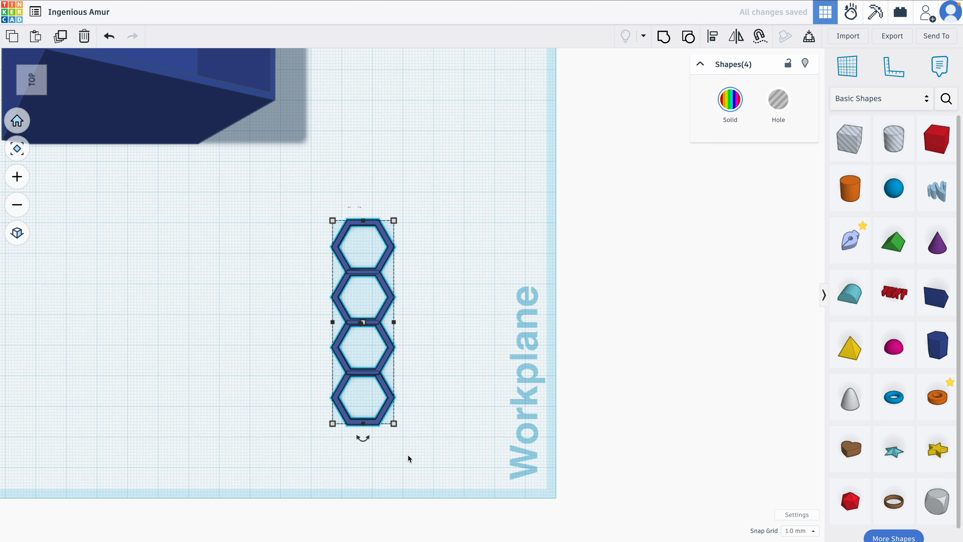
{"action": "left_click_drag", "start_coordinate": [378, 278], "coordinate": [436, 279], "text": "alt"}
{"action": "key", "text": "ctrl+d"}
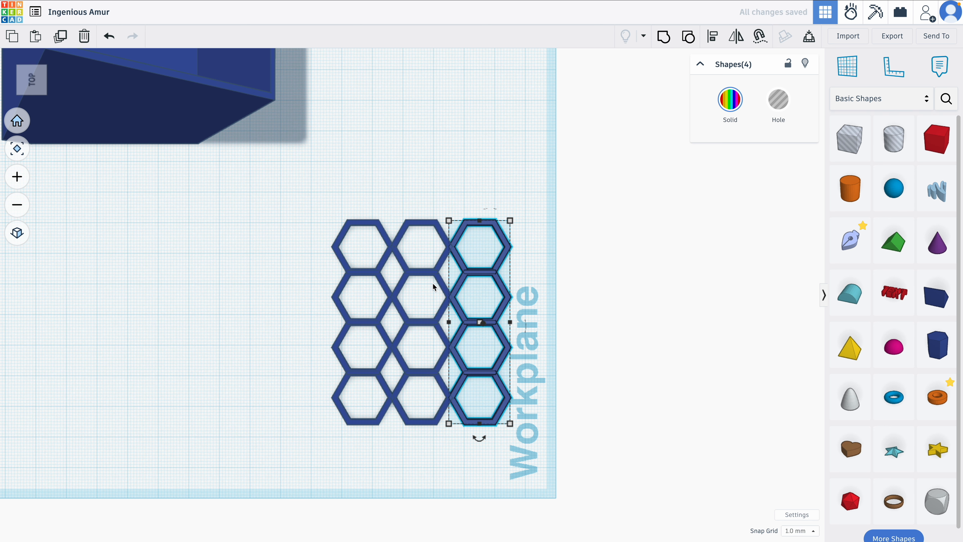
{"action": "right_click_drag", "start_coordinate": [374, 262], "coordinate": [347, 270]}
{"action": "scroll", "coordinate": [348, 269], "scroll_direction": "down", "scroll_amount": 4}
{"action": "right_click_drag", "start_coordinate": [364, 322], "coordinate": [373, 272]}
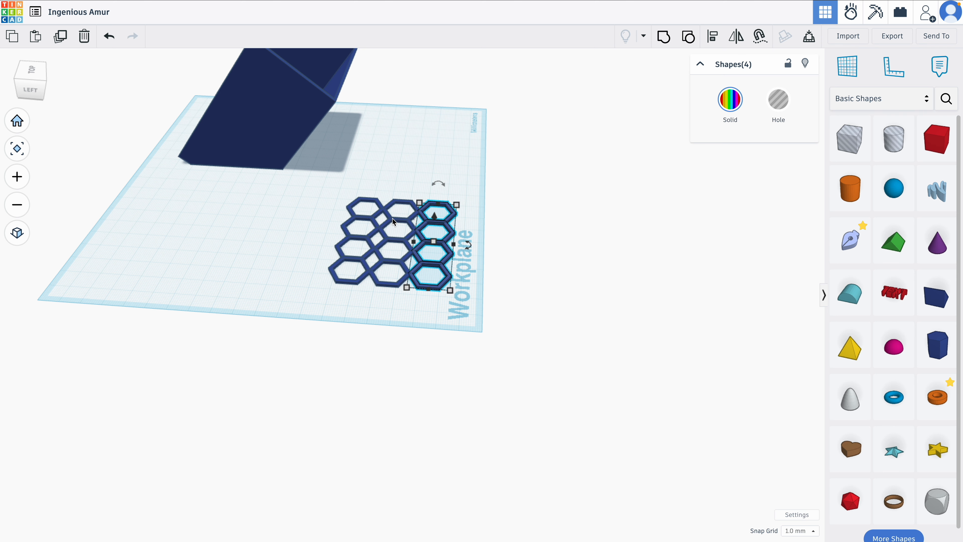
{"action": "key", "text": "ctrl+d"}
{"action": "key", "text": "ctrl+d"}
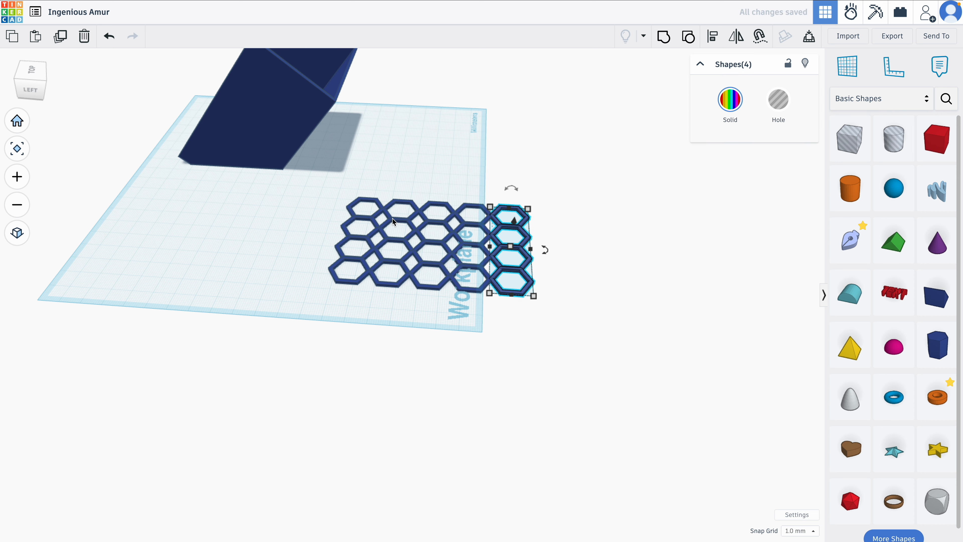
{"action": "left_click_drag", "start_coordinate": [344, 183], "coordinate": [557, 295]}
{"action": "left_click", "coordinate": [664, 36]}
- Move the honeycomb beside the leaning block and rotate it upright, parallel to the block's side face
{"action": "left_click_drag", "start_coordinate": [453, 232], "coordinate": [276, 214]}
{"action": "right_click_drag", "start_coordinate": [394, 220], "coordinate": [343, 194]}
{"action": "left_click_drag", "start_coordinate": [295, 109], "coordinate": [319, 168]}
{"action": "right_click_drag", "start_coordinate": [377, 155], "coordinate": [434, 169]}
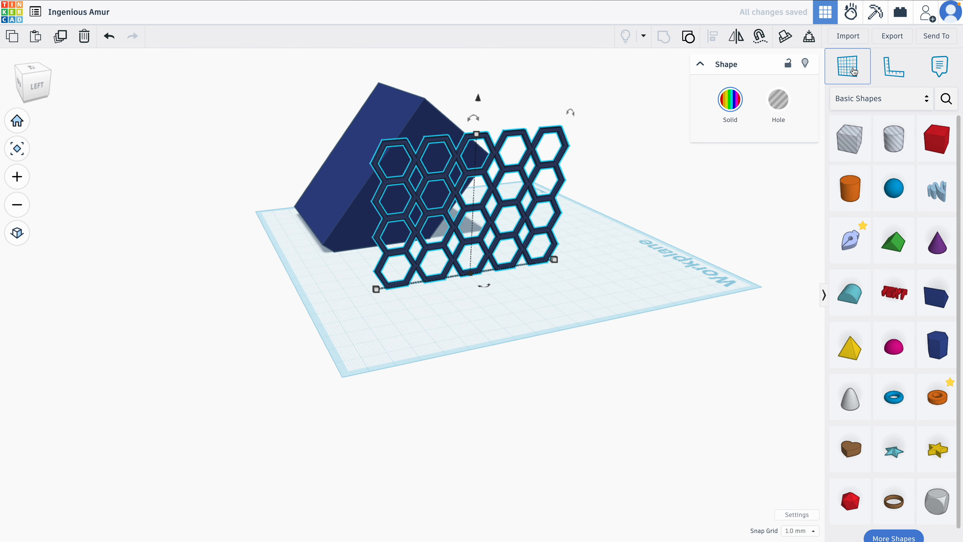
- Color the honeycomb with the light cyan preset and drop it onto a workplane placed on the block's side face
{"action": "left_click", "coordinate": [730, 100]}
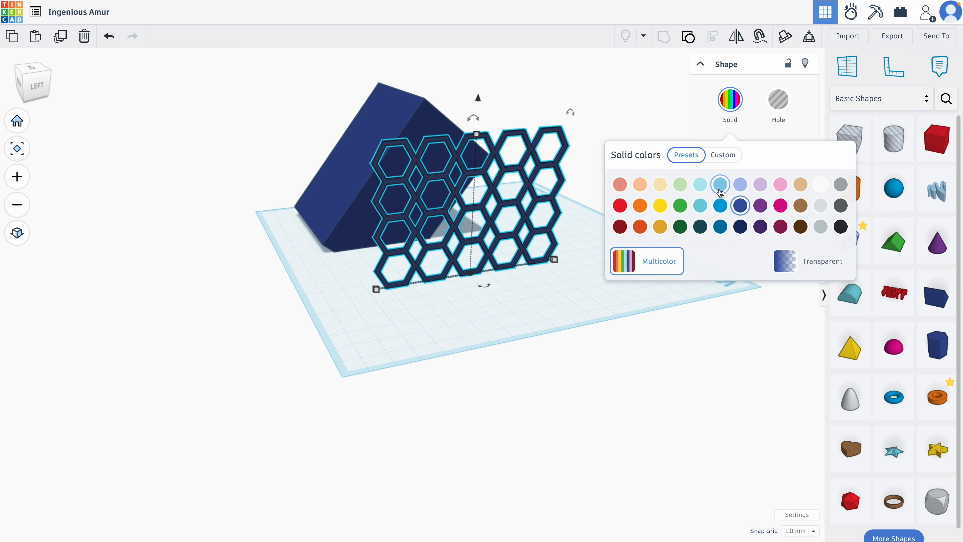
{"action": "left_click", "coordinate": [700, 185]}
{"action": "left_click_drag", "start_coordinate": [837, 121], "coordinate": [403, 260]}
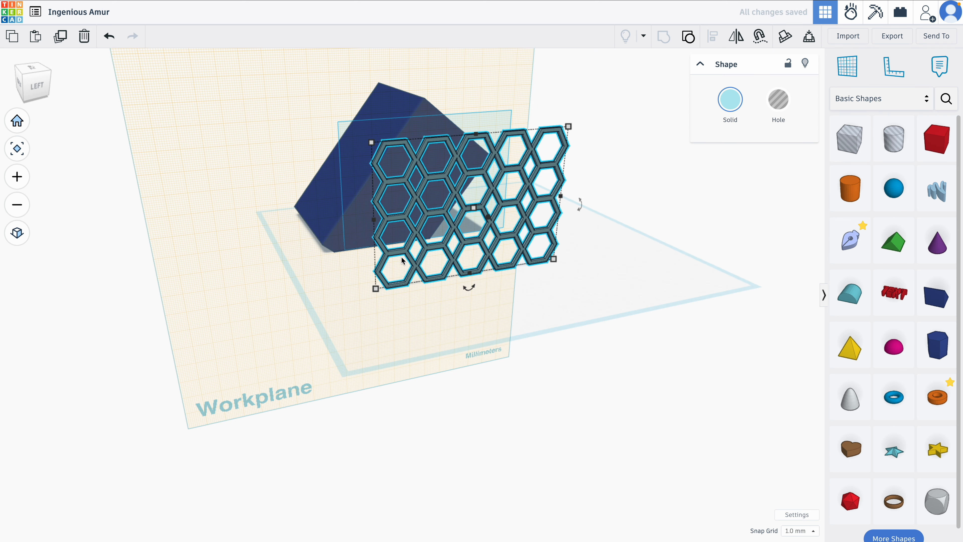
{"action": "key", "text": "d"}
- Rotate the honeycomb within the side plane to follow the slant of the leaning block
{"action": "right_click_drag", "start_coordinate": [438, 244], "coordinate": [400, 231]}
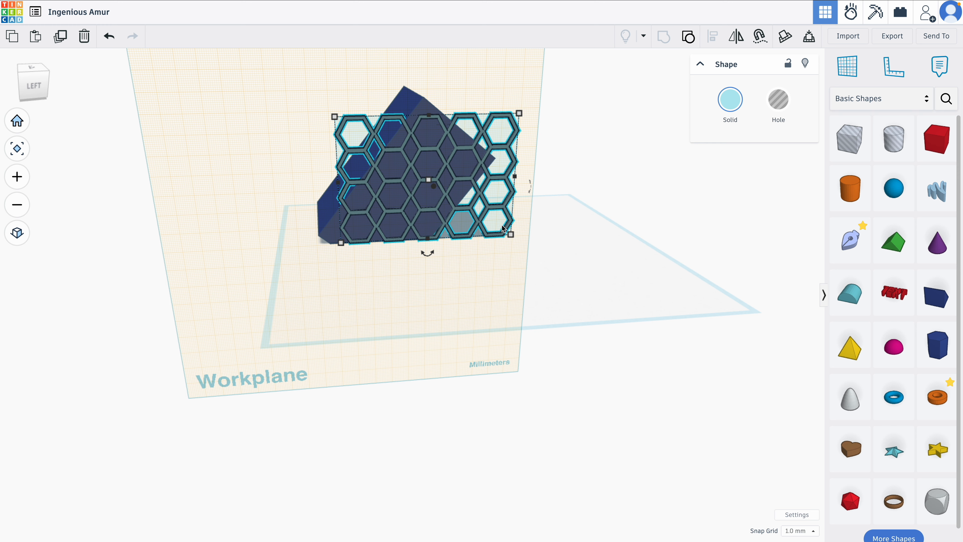
{"action": "left_click_drag", "start_coordinate": [428, 253], "coordinate": [549, 276]}
{"action": "right_click_drag", "start_coordinate": [548, 276], "coordinate": [503, 257]}
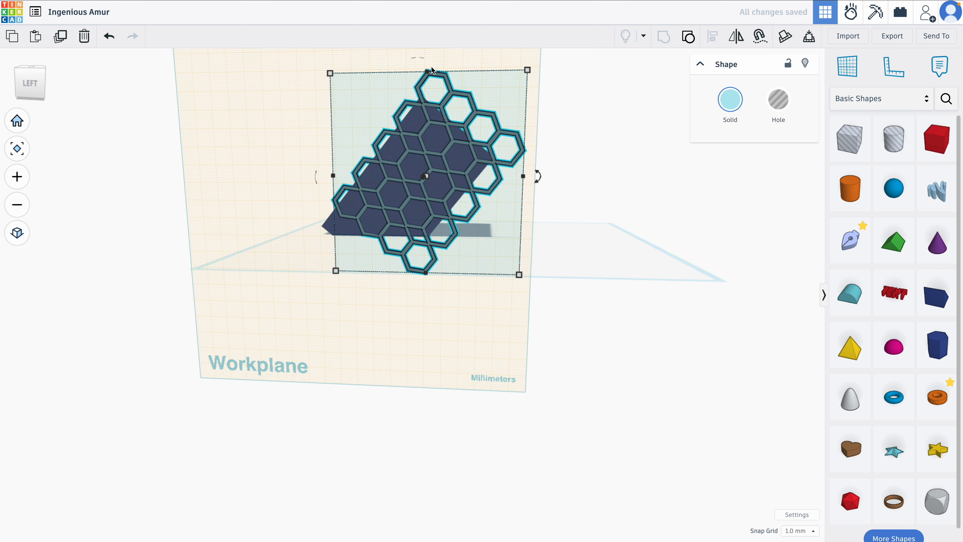
- Shrink the honeycomb proportionally and position it within the block's slanted side face, slightly overhanging the lower edge
{"action": "left_click_drag", "start_coordinate": [329, 74], "coordinate": [373, 131]}
{"action": "left_click_drag", "start_coordinate": [452, 163], "coordinate": [415, 142]}
{"action": "left_click_drag", "start_coordinate": [341, 99], "coordinate": [365, 124], "text": "shift"}
{"action": "left_click_drag", "start_coordinate": [433, 143], "coordinate": [423, 133]}
{"action": "left_click_drag", "start_coordinate": [353, 110], "coordinate": [364, 118], "text": "shift"}
{"action": "left_click_drag", "start_coordinate": [445, 154], "coordinate": [443, 149]}
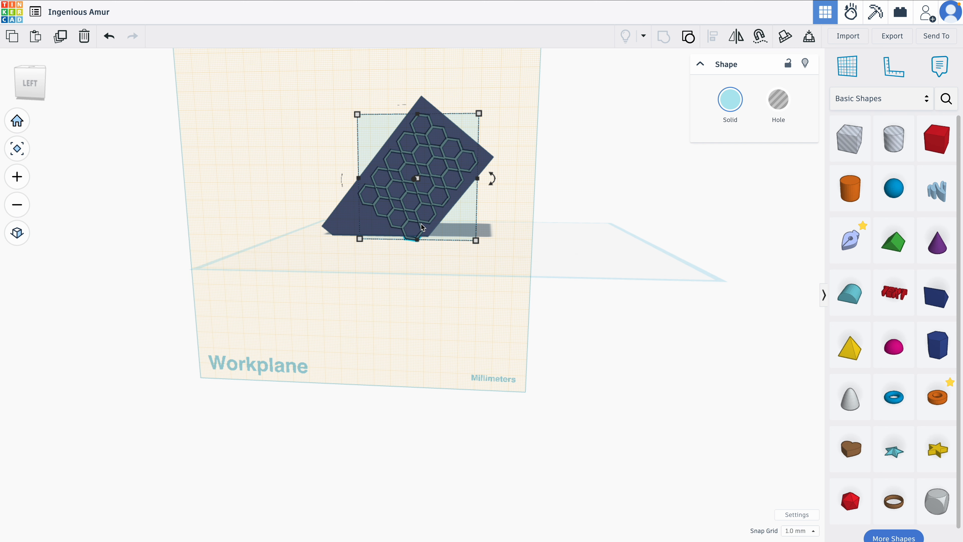
{"action": "left_click", "coordinate": [535, 224]}
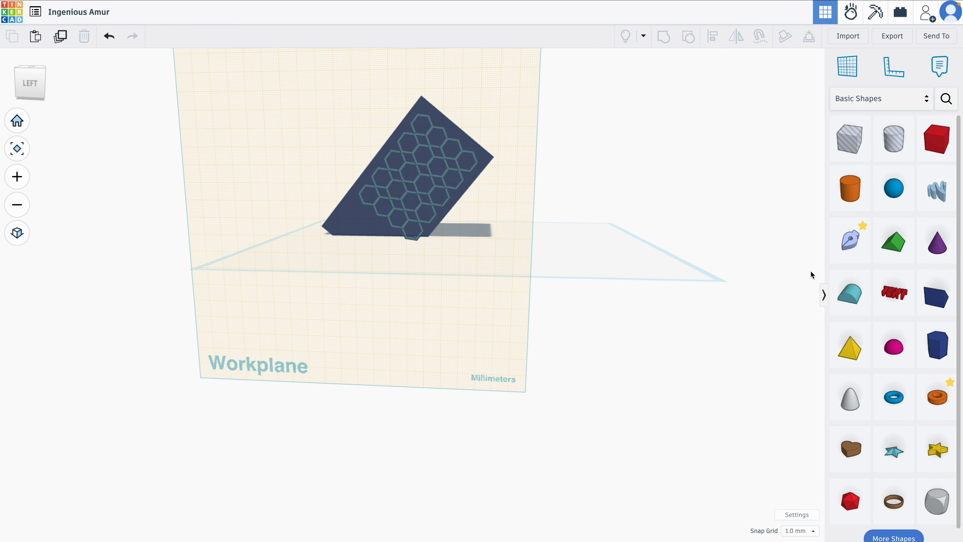
- Start a sketch shape on the block's side and draw a closed four-sided outline around the honeycomb, about 43 by 64 mm
{"action": "mouse_move", "coordinate": [845, 243]}
{"action": "left_mouse_down"}
{"action": "mouse_move", "coordinate": [649, 261]}
{"action": "mouse_move", "coordinate": [308, 226]}
{"action": "mouse_move", "coordinate": [361, 220]}
{"action": "left_mouse_up"}
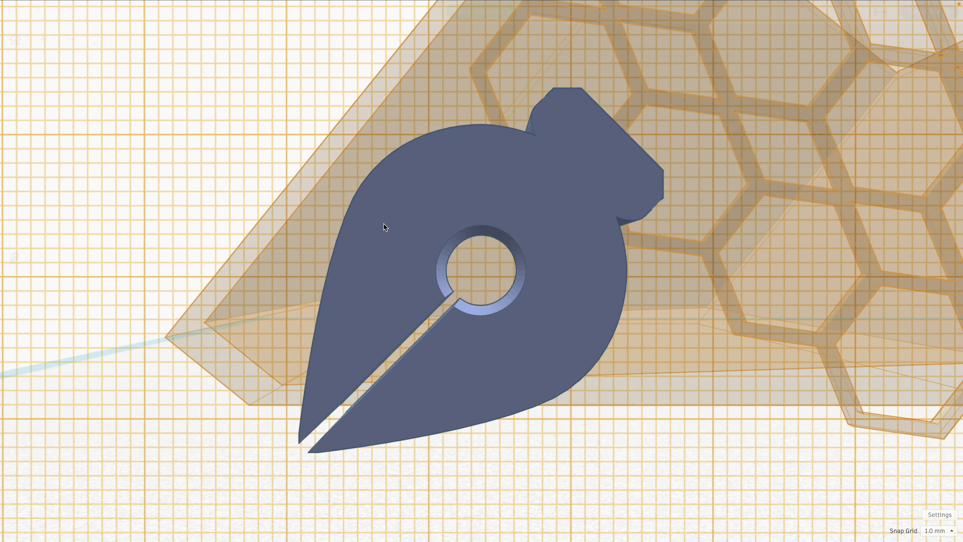
{"action": "scroll", "coordinate": [543, 232], "scroll_direction": "down", "scroll_amount": 8}
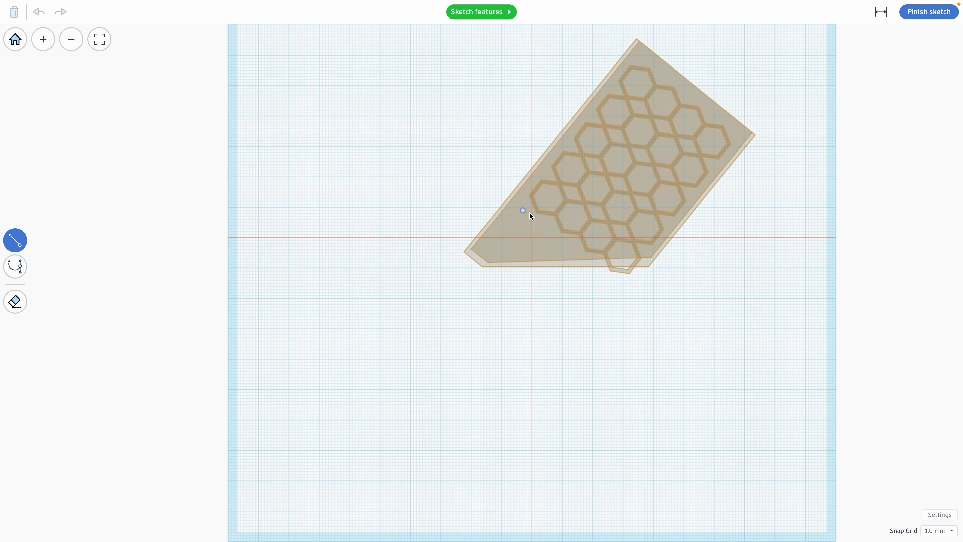
{"action": "left_click", "coordinate": [641, 55]}
{"action": "left_click", "coordinate": [746, 135]}
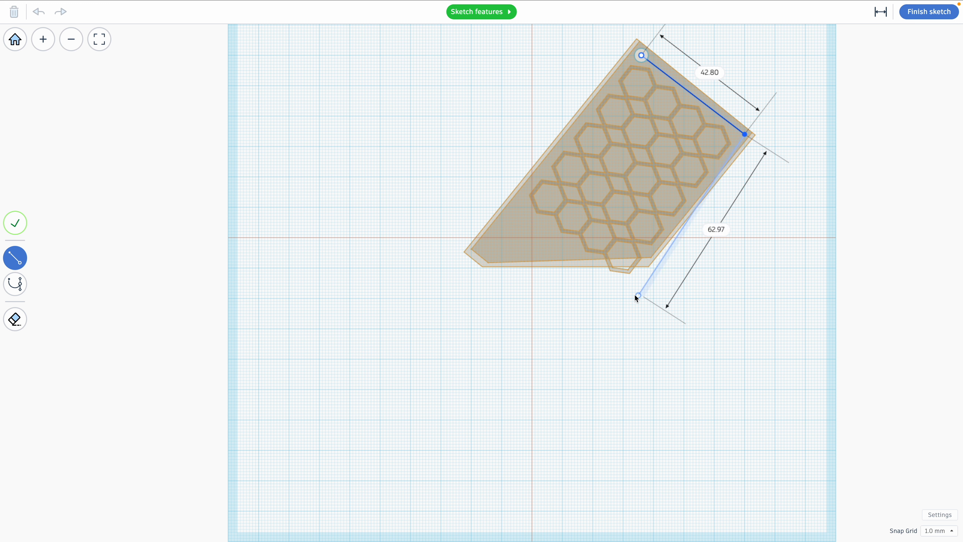
{"action": "left_click", "coordinate": [627, 290]}
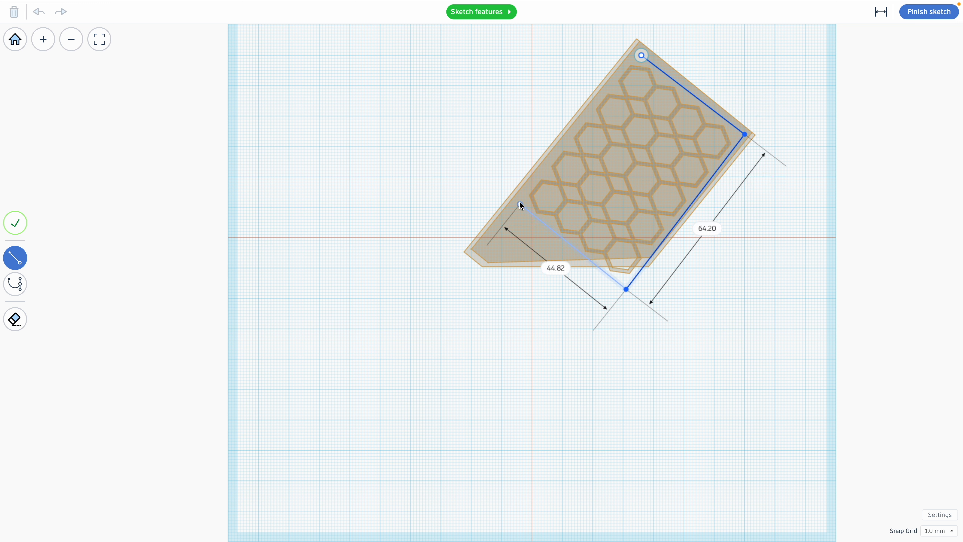
{"action": "left_click", "coordinate": [518, 201]}
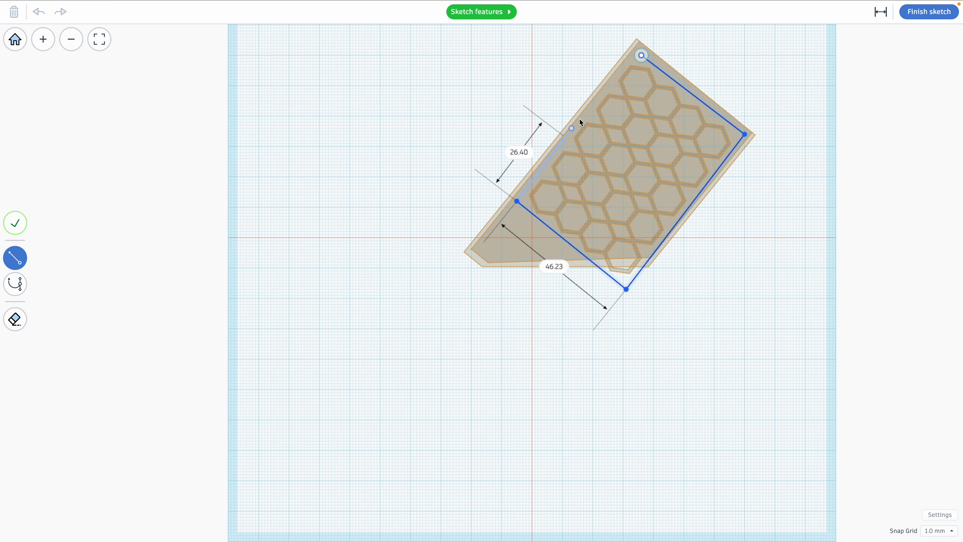
{"action": "left_click", "coordinate": [641, 56]}
- Shift the outline's uppermost corner by -2 mm in both directions and finish the sketch
{"action": "left_click", "coordinate": [16, 284]}
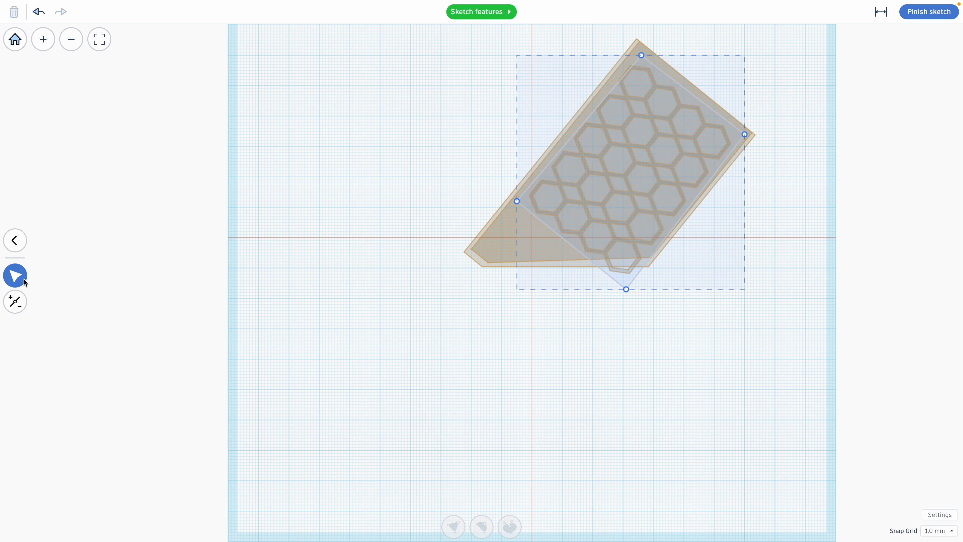
{"action": "left_click", "coordinate": [642, 56]}
{"action": "left_click_drag", "start_coordinate": [642, 55], "coordinate": [637, 49]}
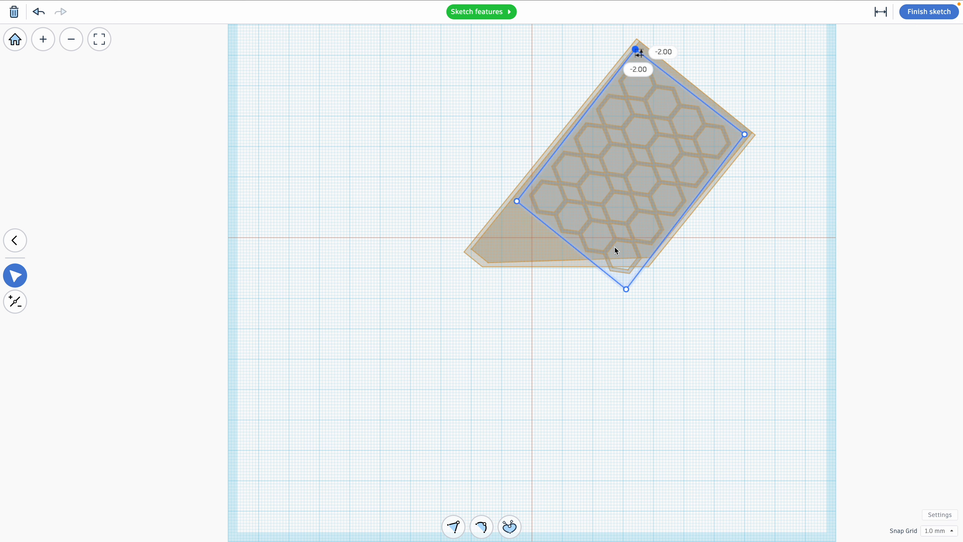
{"action": "left_click", "coordinate": [924, 14]}
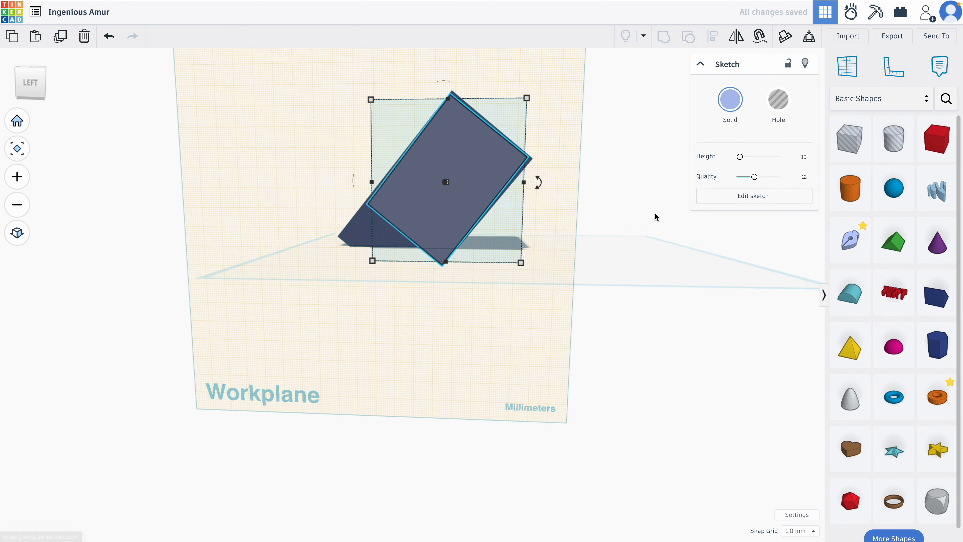
- Start a second sketch on the side and draw a closed five-sided outline inside the first, about 67 by 61 mm overall
{"action": "left_click", "coordinate": [851, 239]}
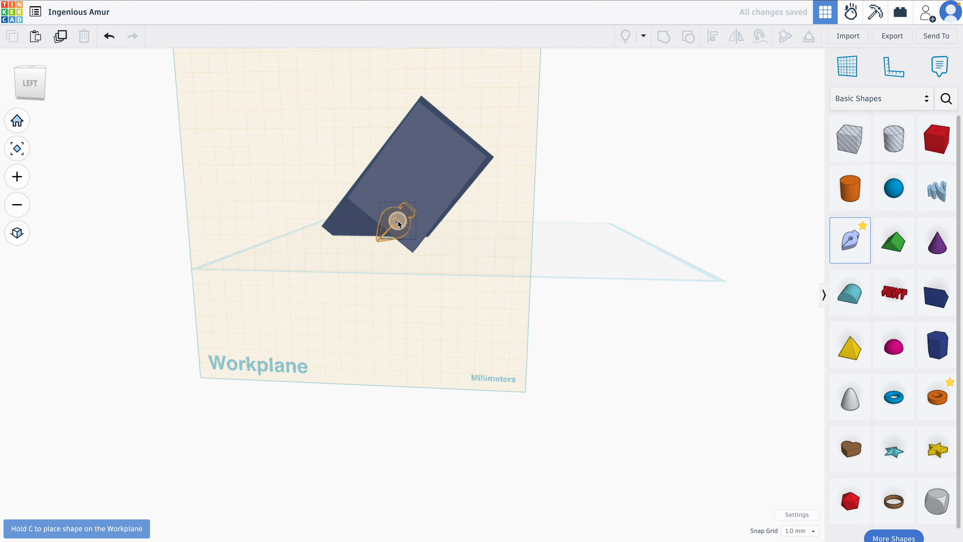
{"action": "left_click", "coordinate": [352, 227]}
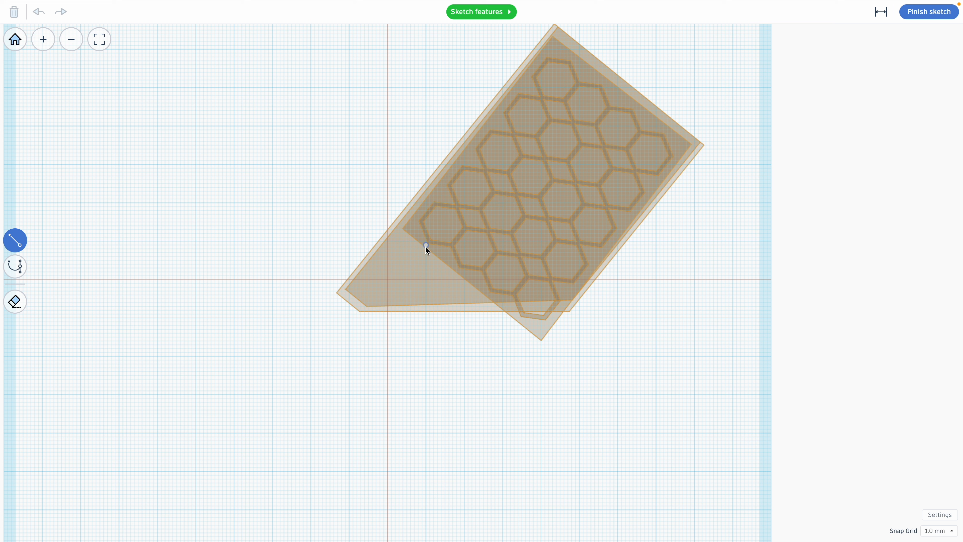
{"action": "left_click", "coordinate": [418, 230]}
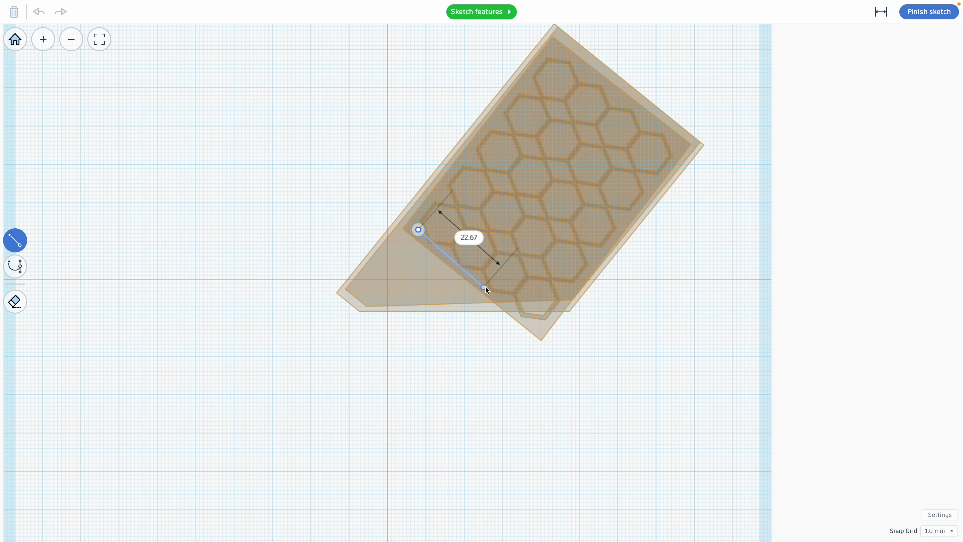
{"action": "left_click", "coordinate": [487, 287]}
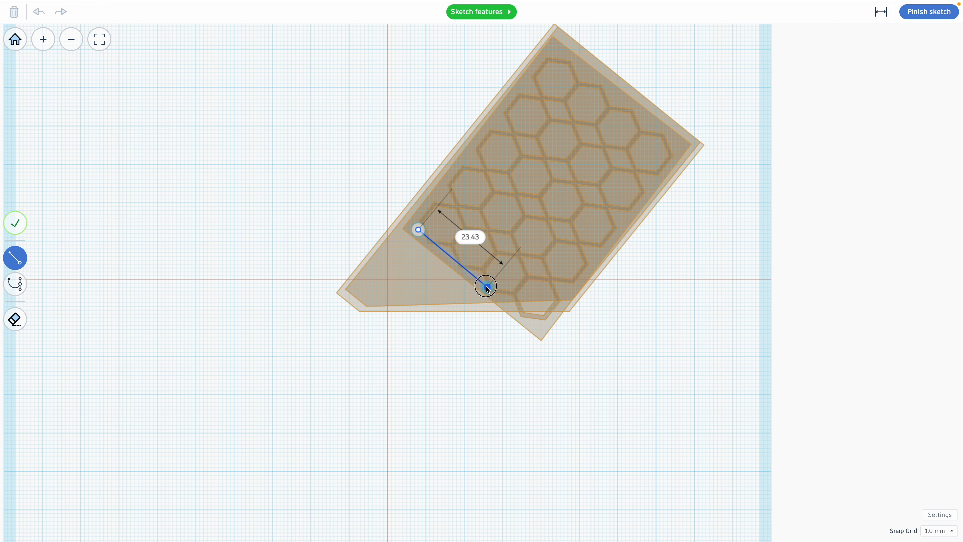
{"action": "left_click", "coordinate": [572, 284]}
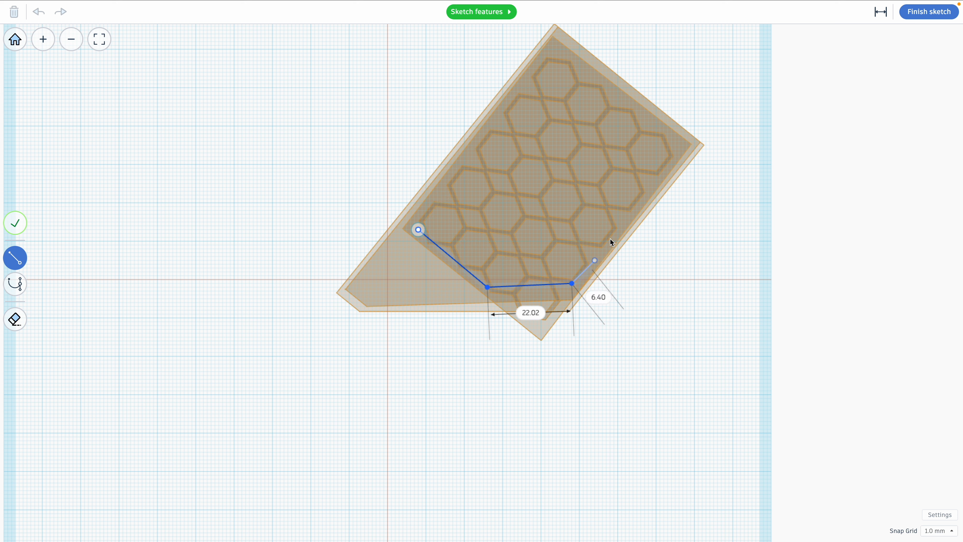
{"action": "left_click", "coordinate": [675, 149]}
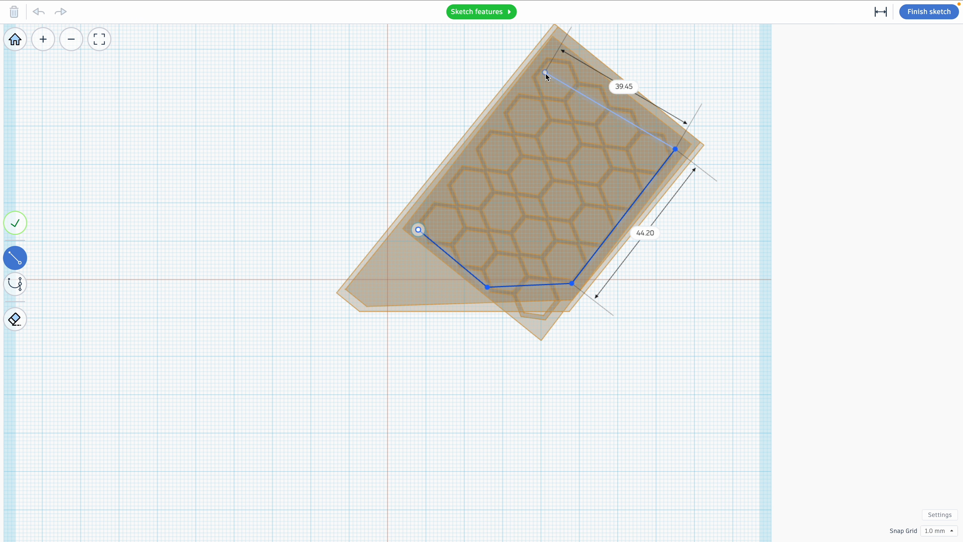
{"action": "left_click", "coordinate": [557, 54]}
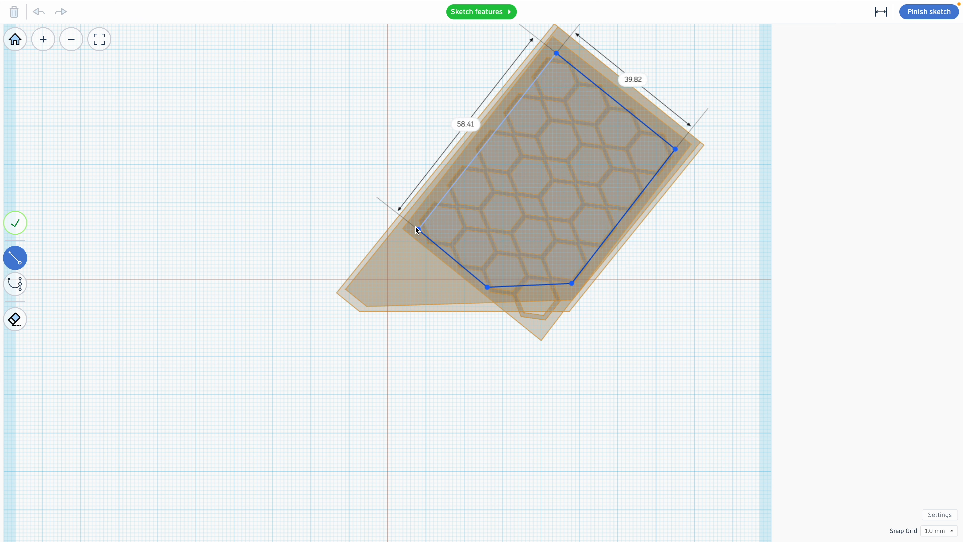
{"action": "left_click", "coordinate": [419, 229]}
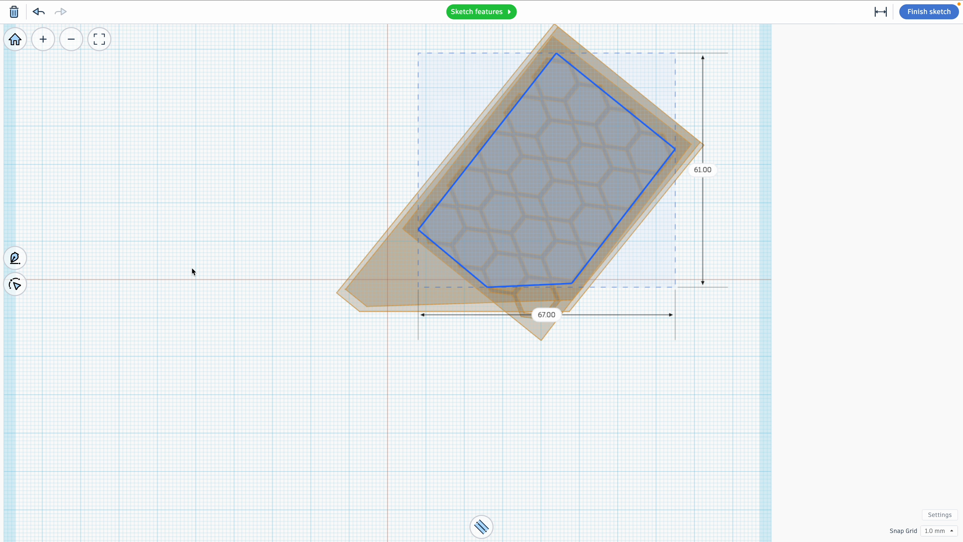
- Adjust the inner outline's corners so its lower edge is level and 21 mm long, and finish the sketch
{"action": "left_click", "coordinate": [15, 284]}
{"action": "left_click_drag", "start_coordinate": [419, 231], "coordinate": [419, 230]}
{"action": "left_click_drag", "start_coordinate": [560, 50], "coordinate": [556, 52]}
{"action": "left_click_drag", "start_coordinate": [487, 288], "coordinate": [492, 283]}
{"action": "left_click_drag", "start_coordinate": [572, 283], "coordinate": [575, 284]}
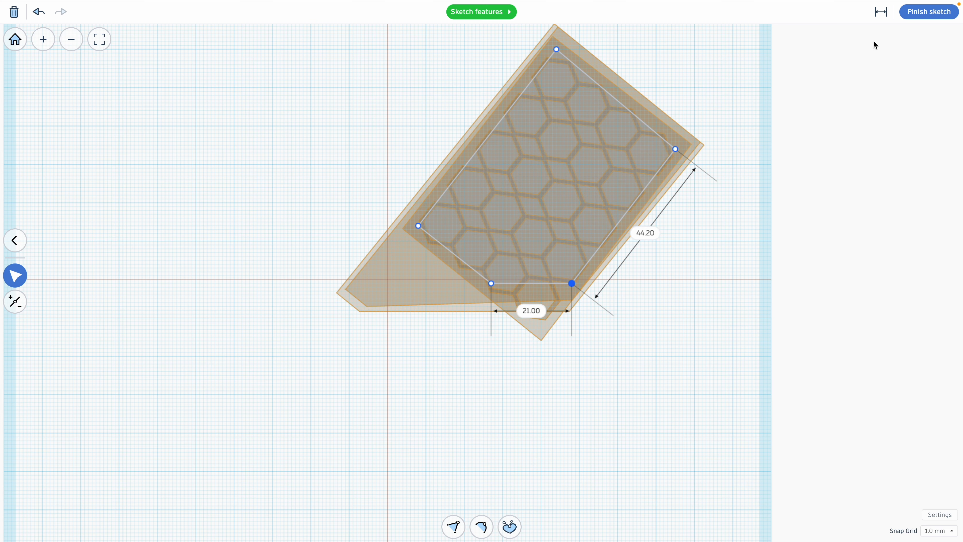
{"action": "left_click", "coordinate": [920, 15]}
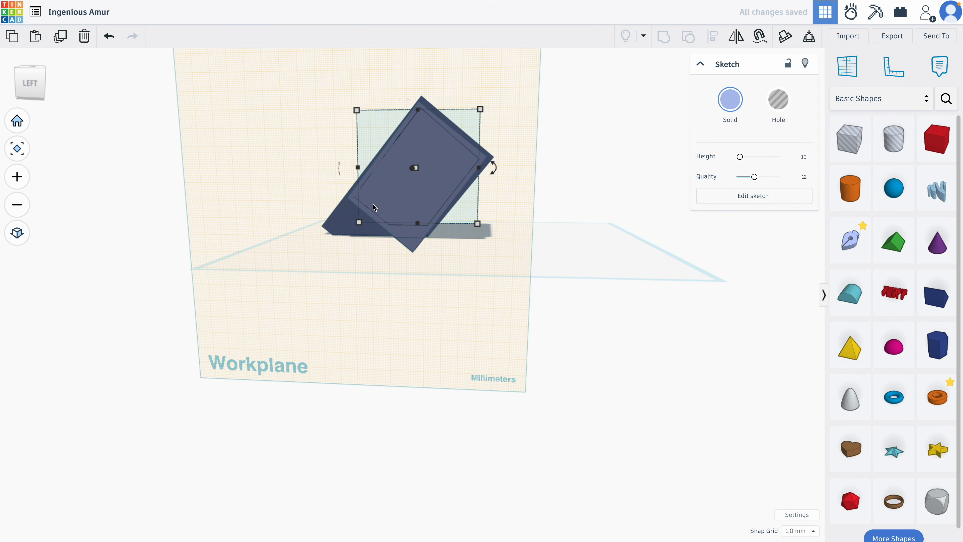
{"action": "mouse_move", "coordinate": [387, 234]}
{"action": "right_mouse_down"}
{"action": "mouse_move", "coordinate": [549, 215]}
{"action": "mouse_move", "coordinate": [398, 224]}
{"action": "right_mouse_up"}
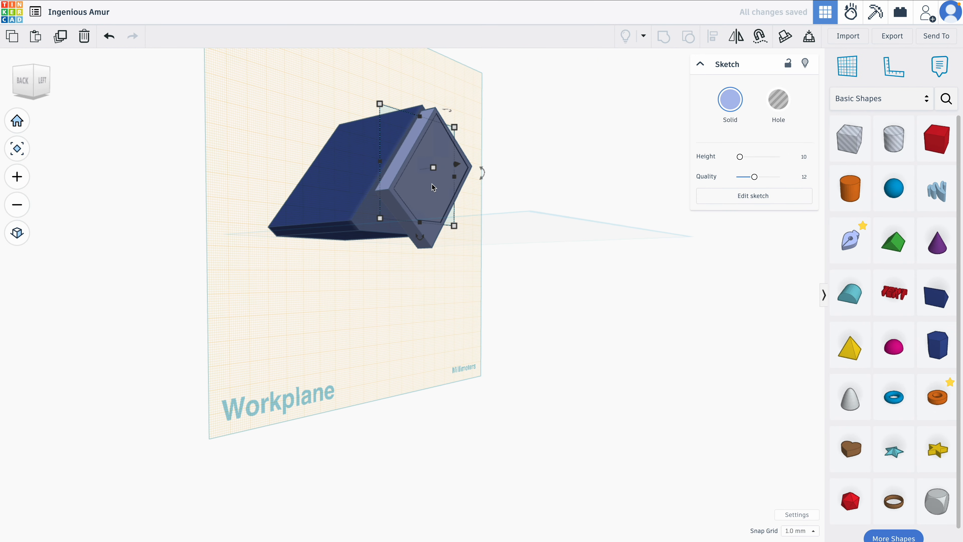
- Stretch the inner five-sided outline to a 16 mm depth and turn it into a hole, with the container hidden
{"action": "left_click_drag", "start_coordinate": [434, 169], "coordinate": [443, 167]}
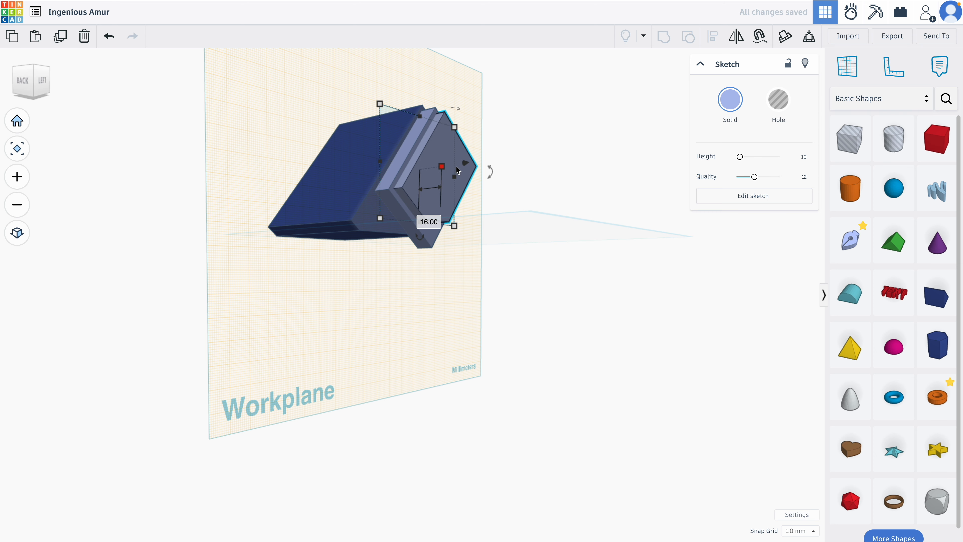
{"action": "left_click", "coordinate": [778, 99]}
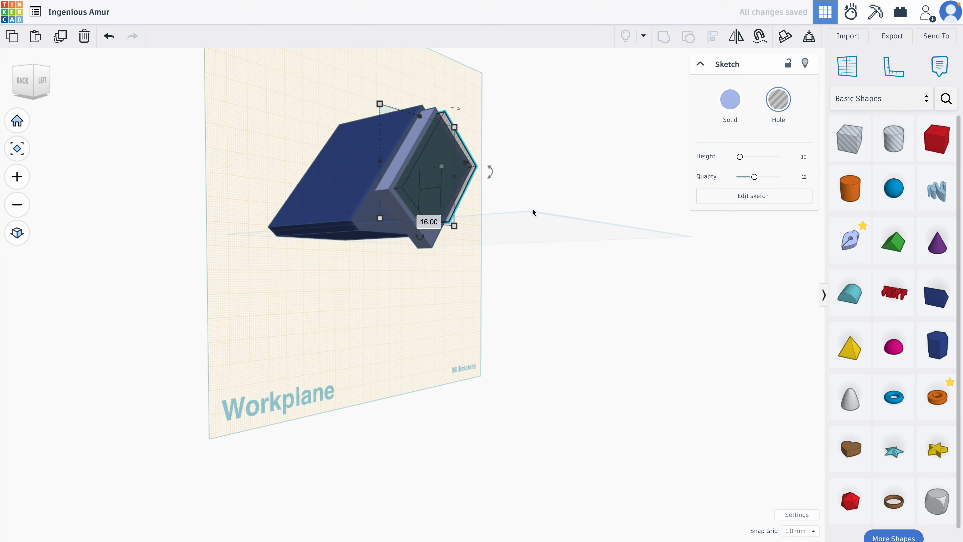
{"action": "right_click_drag", "start_coordinate": [390, 196], "coordinate": [562, 217]}
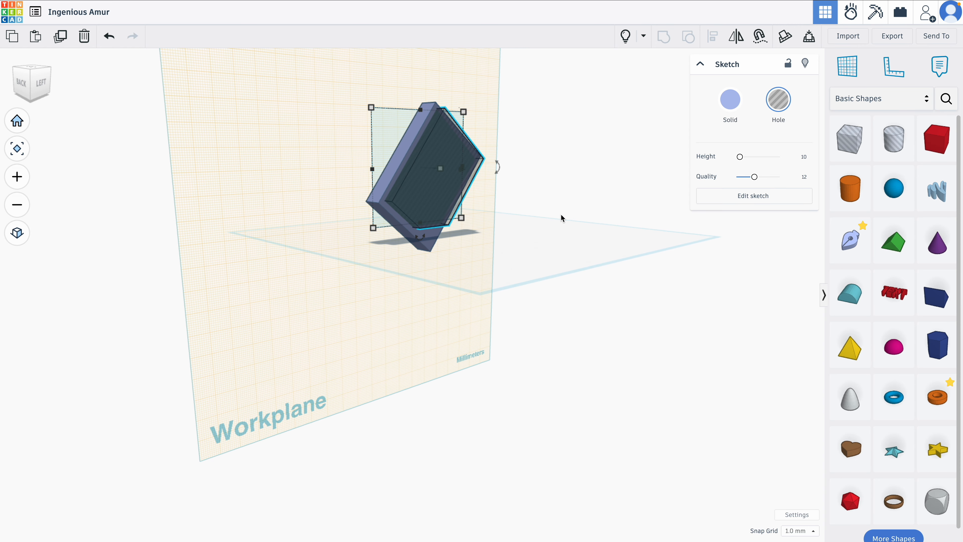
- Set a copy of the five-sided hole aside and group the original hole with the outer outline to form a hollow frame
{"action": "left_click_drag", "start_coordinate": [442, 194], "coordinate": [286, 211]}
{"action": "right_click_drag", "start_coordinate": [510, 208], "coordinate": [397, 228]}
{"action": "left_click_drag", "start_coordinate": [368, 123], "coordinate": [426, 159]}
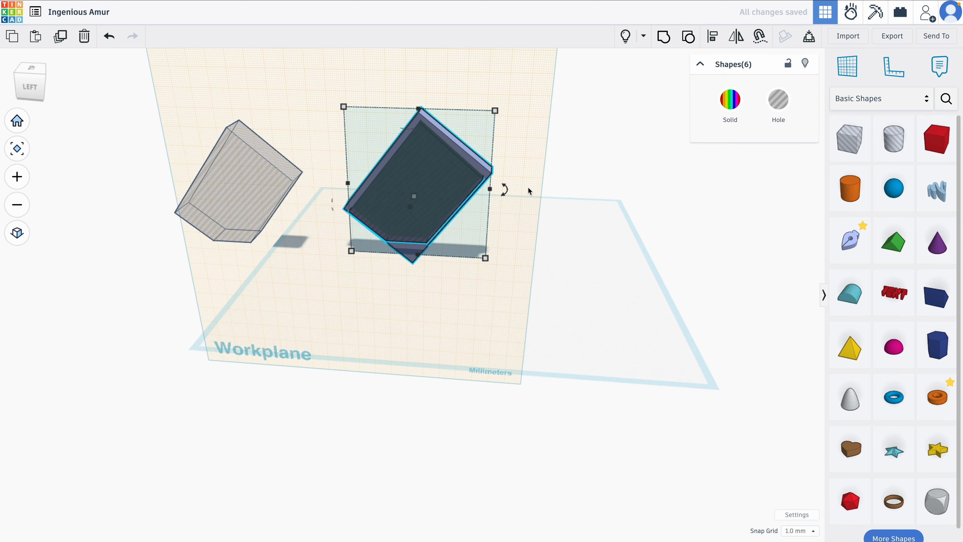
{"action": "left_click_drag", "start_coordinate": [370, 93], "coordinate": [442, 162]}
{"action": "left_click", "coordinate": [553, 189]}
{"action": "left_click", "coordinate": [442, 135]}
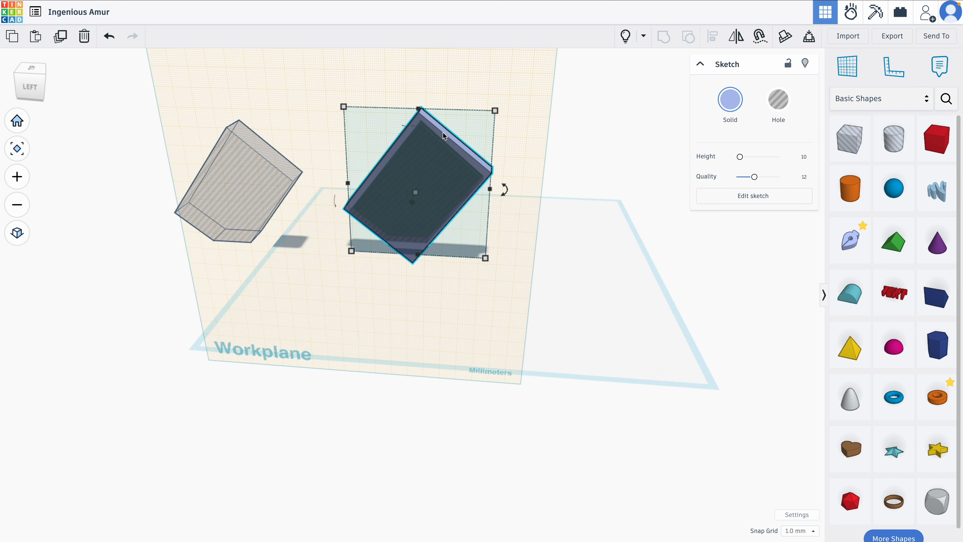
{"action": "left_click", "coordinate": [440, 152], "text": "shift"}
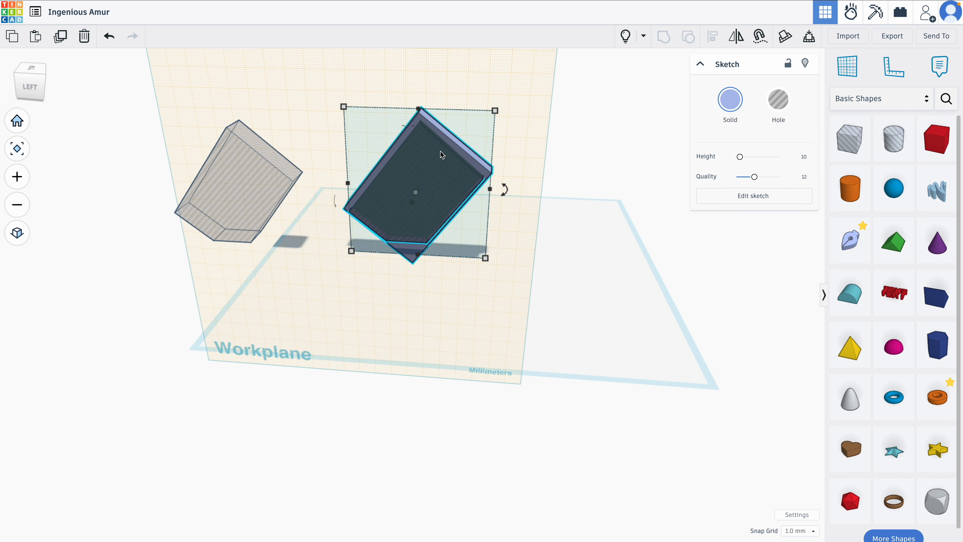
{"action": "left_click", "coordinate": [664, 38]}
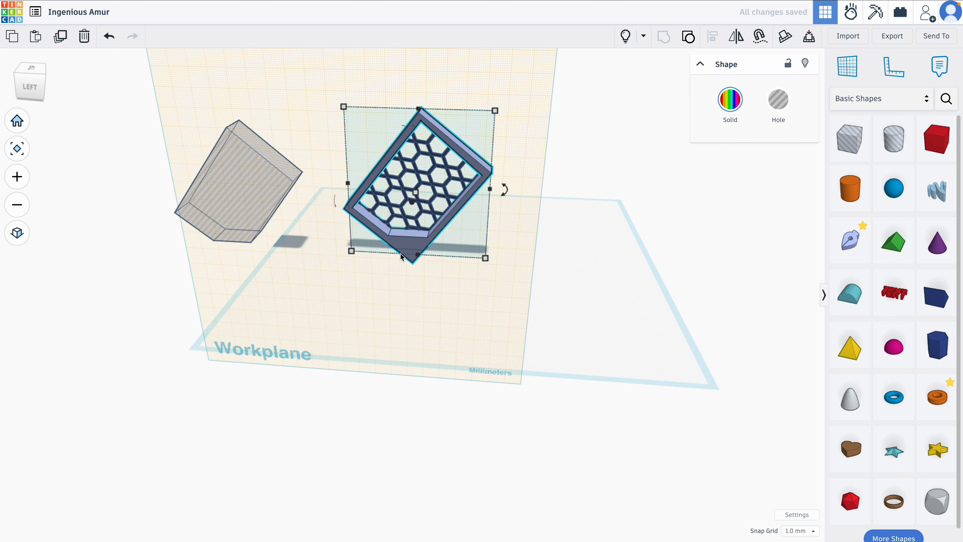
- Turn the frame into a hole and group it with the honeycomb pieces to trim the pattern to the five-sided opening
{"action": "left_click", "coordinate": [515, 253]}
{"action": "left_click", "coordinate": [424, 243]}
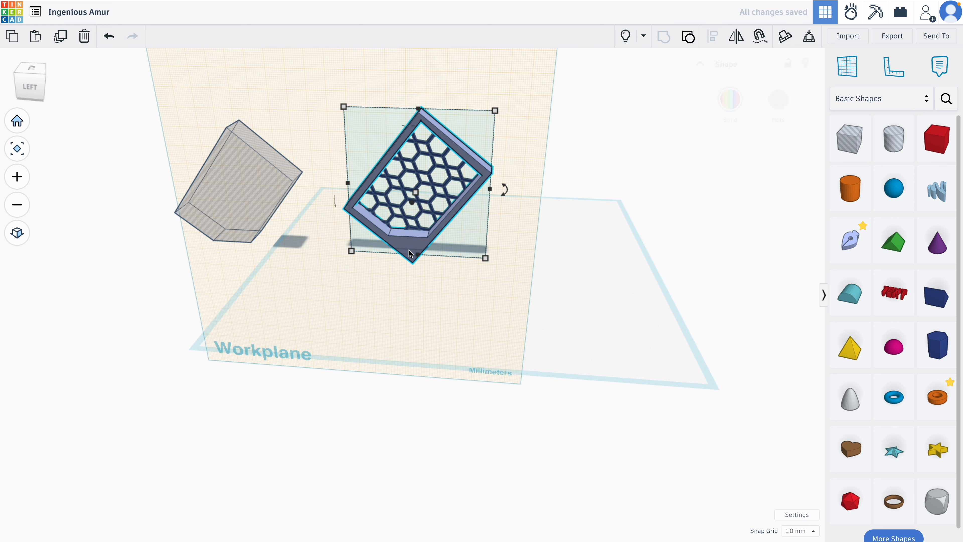
{"action": "left_click", "coordinate": [778, 100]}
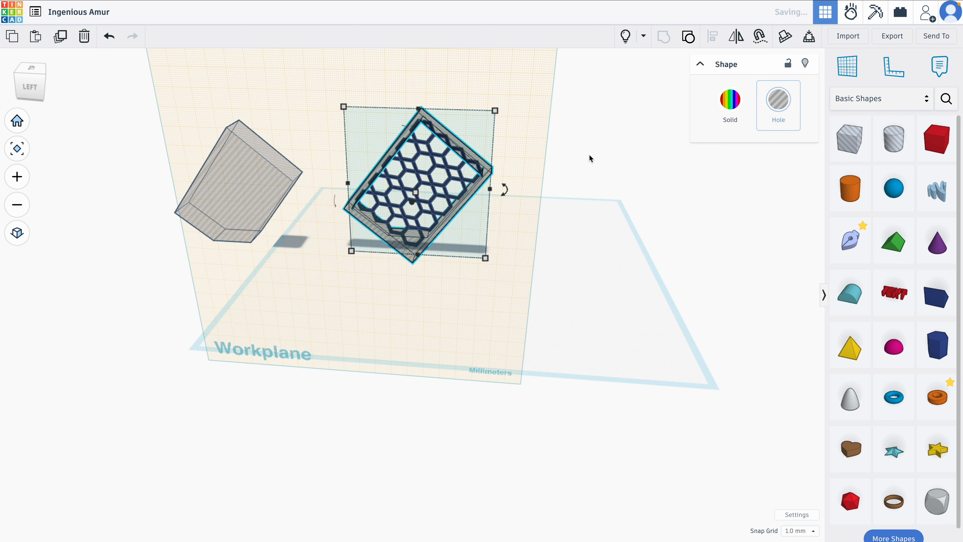
{"action": "key", "text": "ctrl+shift+g"}
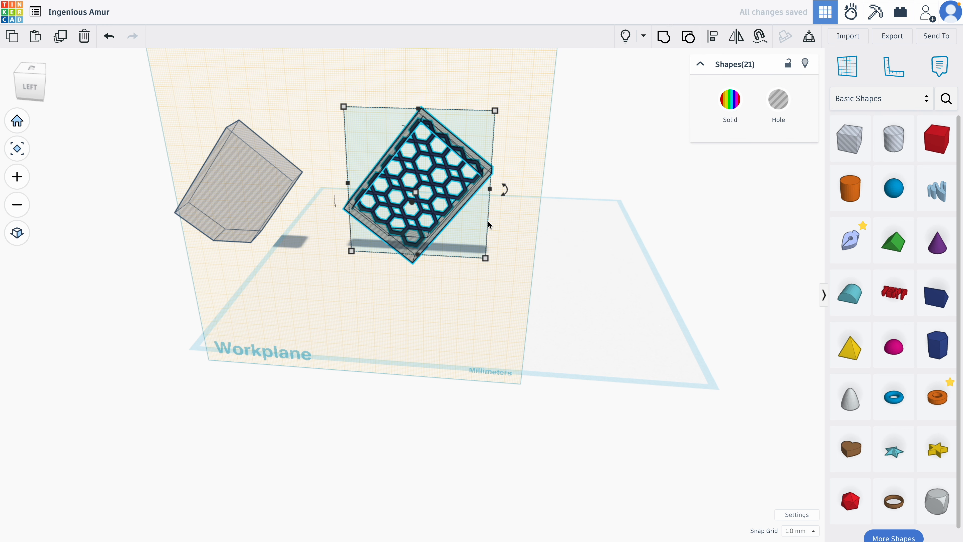
{"action": "left_click", "coordinate": [668, 40]}
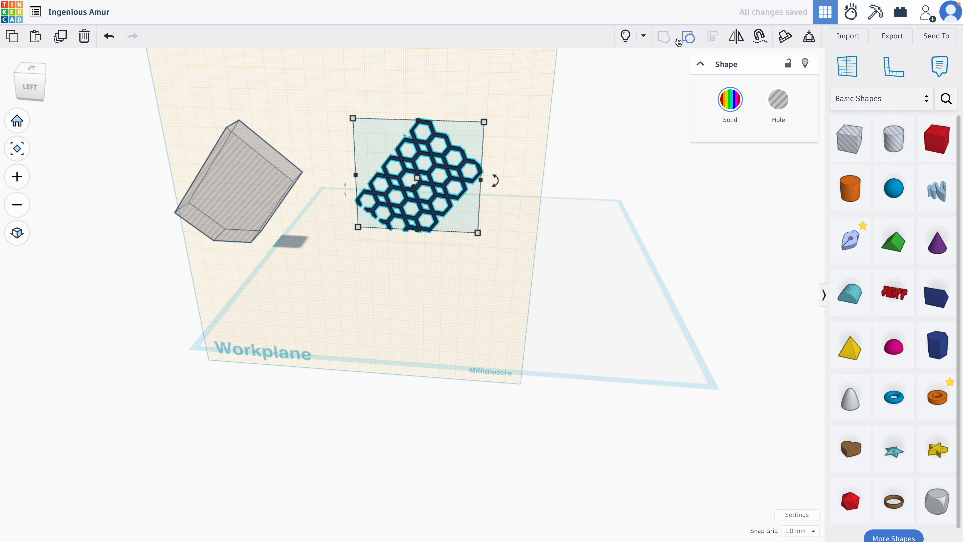
- Show all hidden shapes and hide only the trimmed honeycomb
{"action": "left_click", "coordinate": [626, 36]}
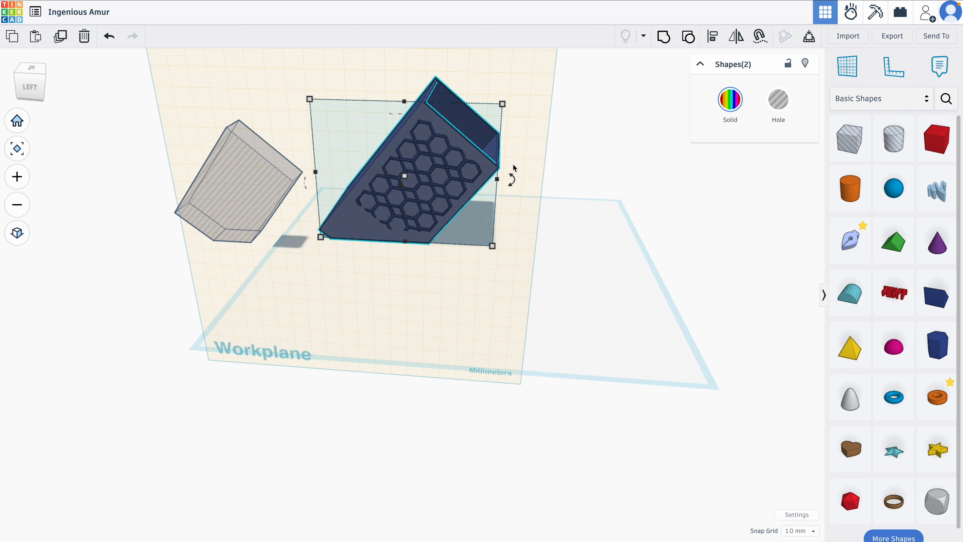
{"action": "key", "text": "Escape"}
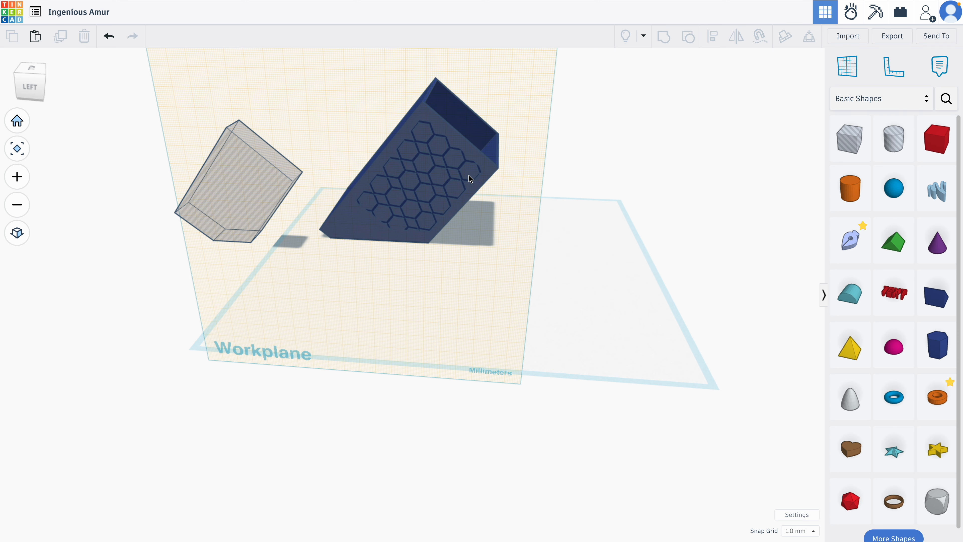
{"action": "scroll", "coordinate": [448, 171], "scroll_direction": "up", "scroll_amount": 2}
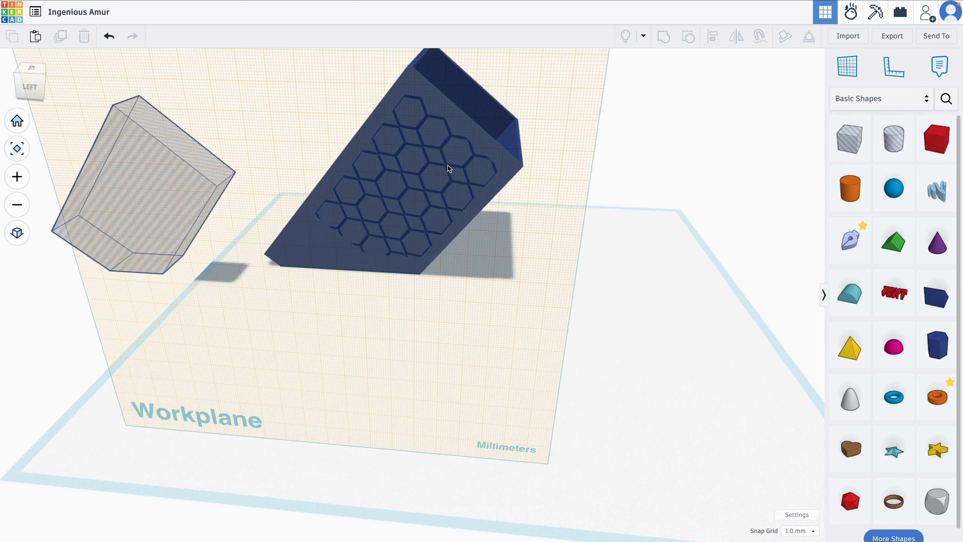
{"action": "left_click", "coordinate": [448, 165]}
{"action": "left_click", "coordinate": [805, 64]}
- Move the spare five-sided hole onto the container's side wall, over the honeycomb's position
{"action": "left_click_drag", "start_coordinate": [177, 190], "coordinate": [445, 180]}
{"action": "mouse_move", "coordinate": [445, 181]}
{"action": "right_mouse_down"}
{"action": "mouse_move", "coordinate": [464, 162]}
{"action": "mouse_move", "coordinate": [543, 152]}
{"action": "mouse_move", "coordinate": [441, 170]}
{"action": "mouse_move", "coordinate": [250, 172]}
{"action": "mouse_move", "coordinate": [370, 176]}
{"action": "right_mouse_up"}
{"action": "left_click_drag", "start_coordinate": [431, 156], "coordinate": [433, 157]}
{"action": "right_click_drag", "start_coordinate": [301, 173], "coordinate": [490, 149]}
{"action": "left_click_drag", "start_coordinate": [457, 164], "coordinate": [450, 164]}
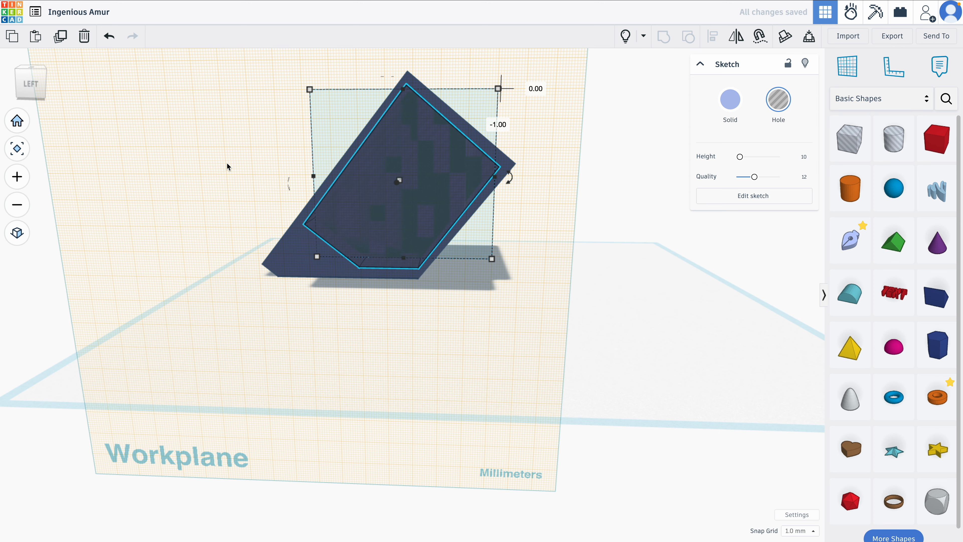
- In orthographic view, extend the five-sided hole through the container's full width and group them to cut openings in both side walls
{"action": "left_click", "coordinate": [17, 232]}
{"action": "mouse_move", "coordinate": [267, 196]}
{"action": "right_mouse_down"}
{"action": "mouse_move", "coordinate": [280, 177]}
{"action": "mouse_move", "coordinate": [269, 185]}
{"action": "right_mouse_up"}
{"action": "right_click_drag", "start_coordinate": [413, 171], "coordinate": [243, 205]}
{"action": "left_click_drag", "start_coordinate": [367, 195], "coordinate": [397, 201]}
{"action": "right_click_drag", "start_coordinate": [397, 202], "coordinate": [492, 184]}
{"action": "left_click", "coordinate": [492, 193], "text": "shift"}
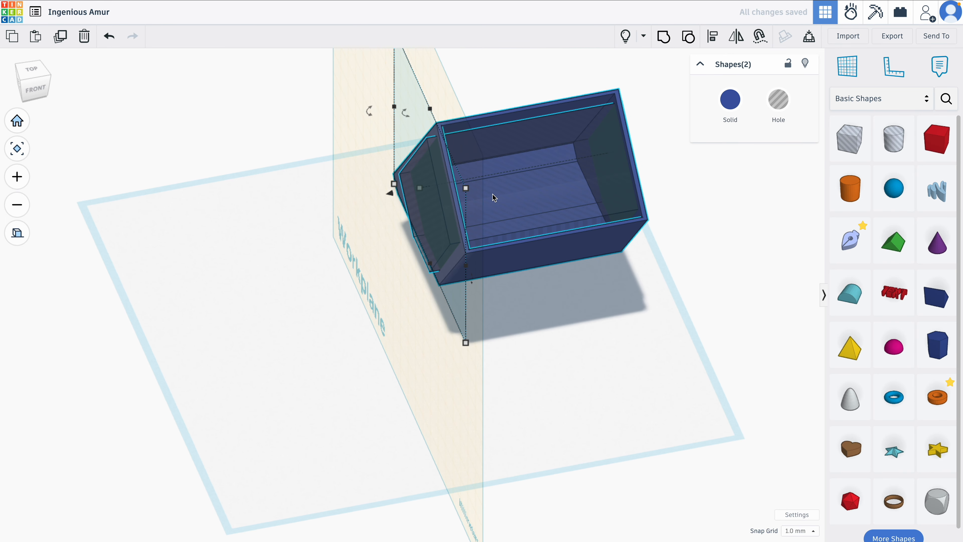
{"action": "left_click", "coordinate": [663, 37]}
{"action": "right_click_drag", "start_coordinate": [512, 206], "coordinate": [598, 221]}
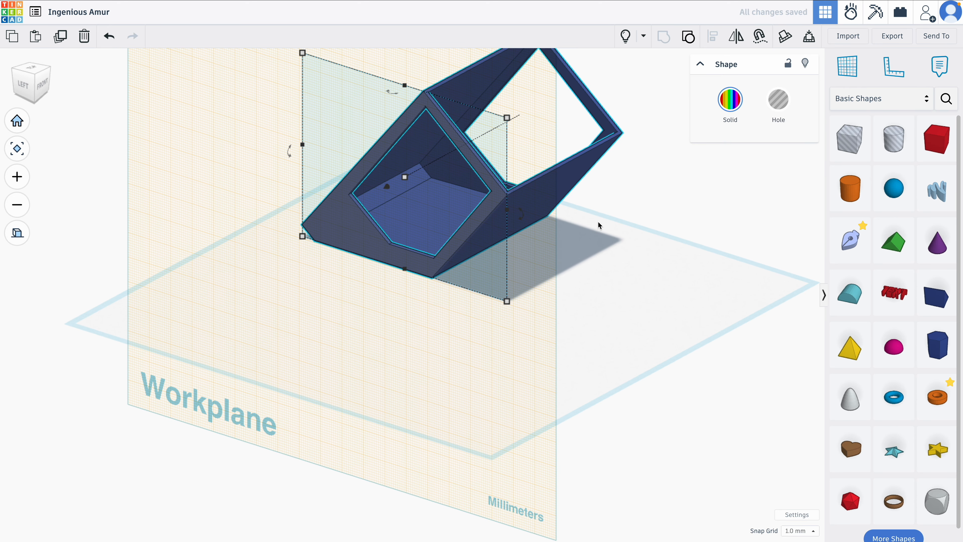
- Show the honeycomb again, duplicate it, and move the copy -69 mm to the opposite side opening
{"action": "left_click", "coordinate": [598, 221]}
{"action": "left_click", "coordinate": [626, 36]}
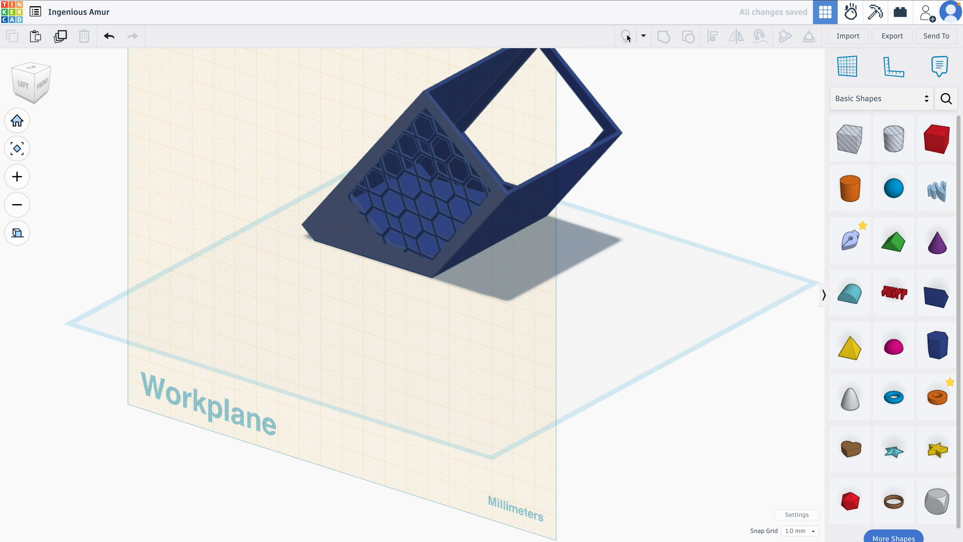
{"action": "left_click", "coordinate": [434, 180]}
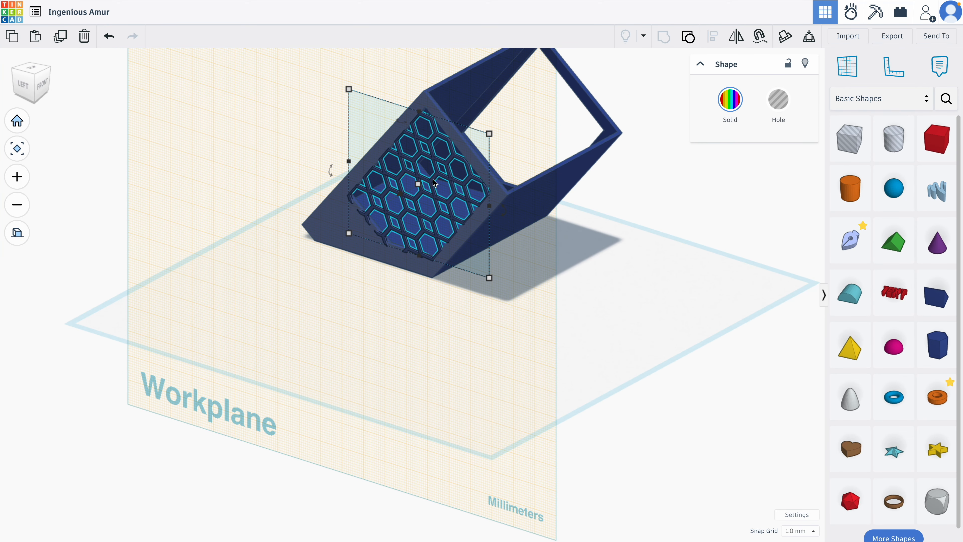
{"action": "key", "text": "ctrl+d"}
{"action": "right_click_drag", "start_coordinate": [433, 179], "coordinate": [407, 203]}
{"action": "left_click_drag", "start_coordinate": [407, 203], "coordinate": [591, 184]}
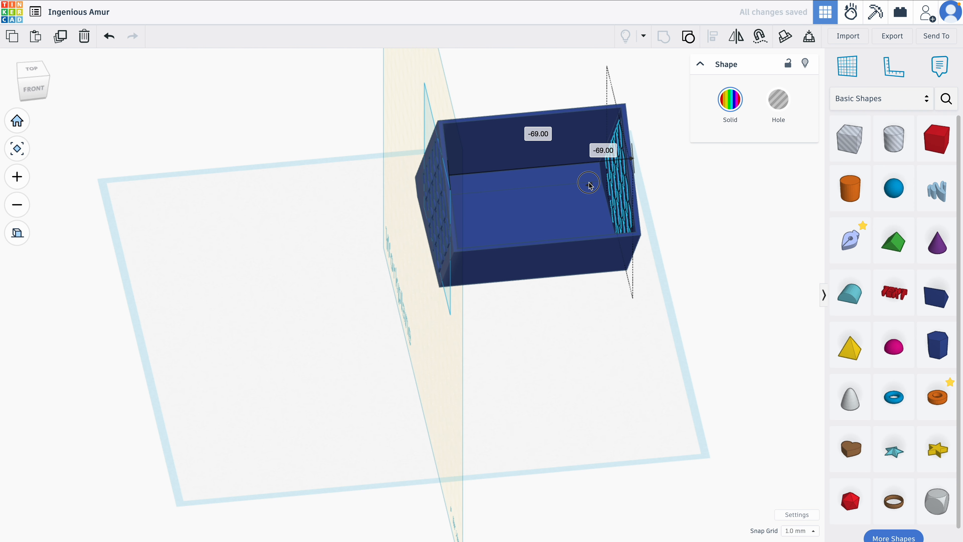
- Align the original honeycomb flush with the container's outer side face
{"action": "right_click_drag", "start_coordinate": [464, 197], "coordinate": [459, 166]}
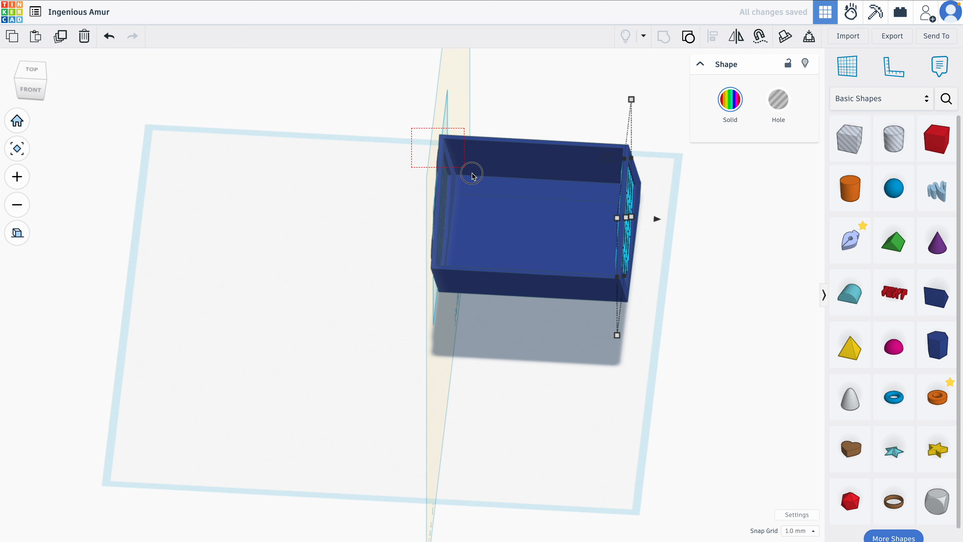
{"action": "key", "text": "ctrl+a"}
{"action": "left_click", "coordinate": [713, 36]}
{"action": "right_click_drag", "start_coordinate": [467, 288], "coordinate": [456, 160]}
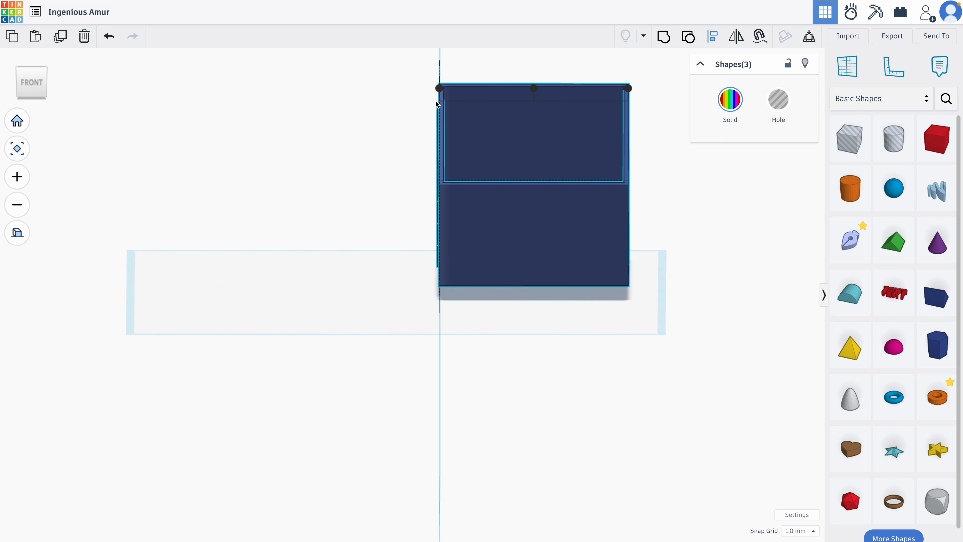
{"action": "left_click", "coordinate": [440, 89]}
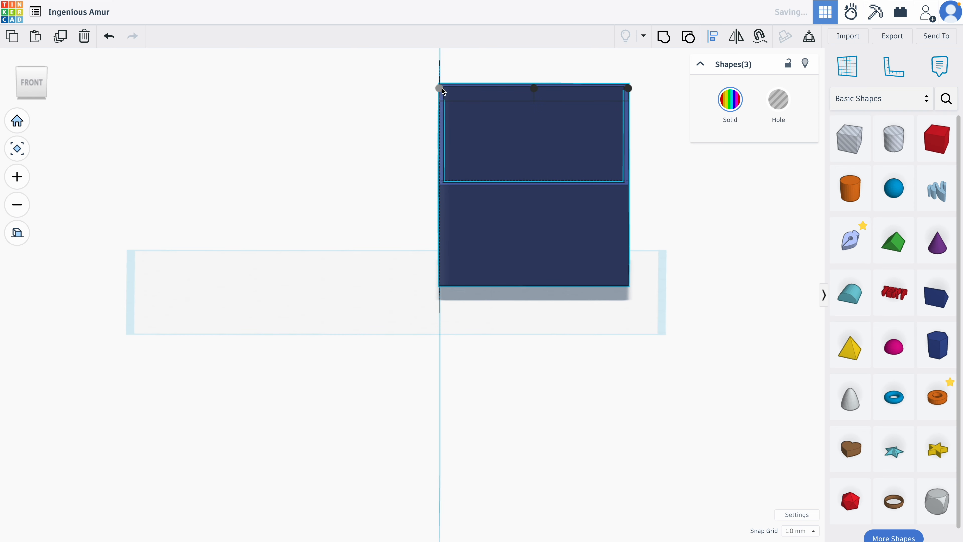
{"action": "left_click", "coordinate": [598, 70]}
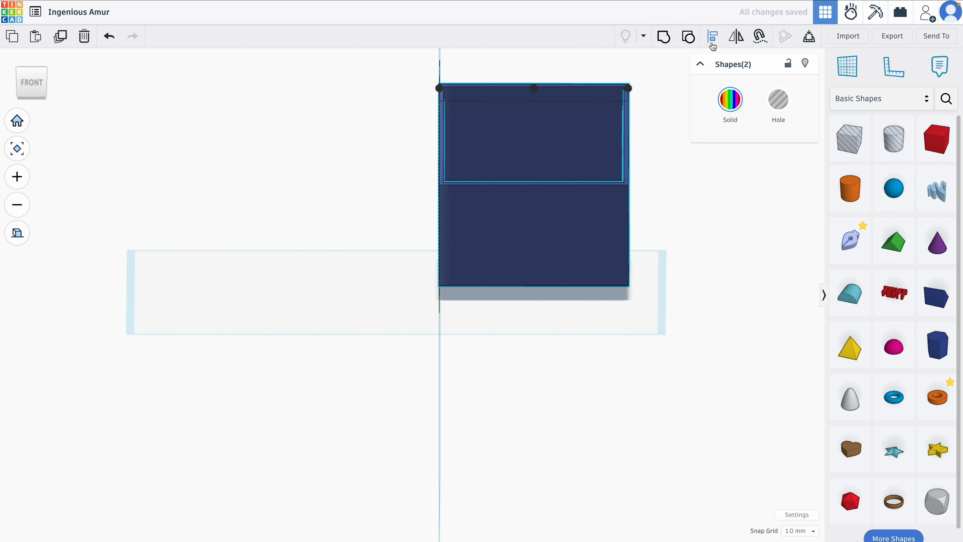
- Align the honeycomb copy with the container's opposite outer side face and inspect its fit in the opening
{"action": "right_click_drag", "start_coordinate": [650, 142], "coordinate": [627, 152]}
{"action": "key", "text": "l"}
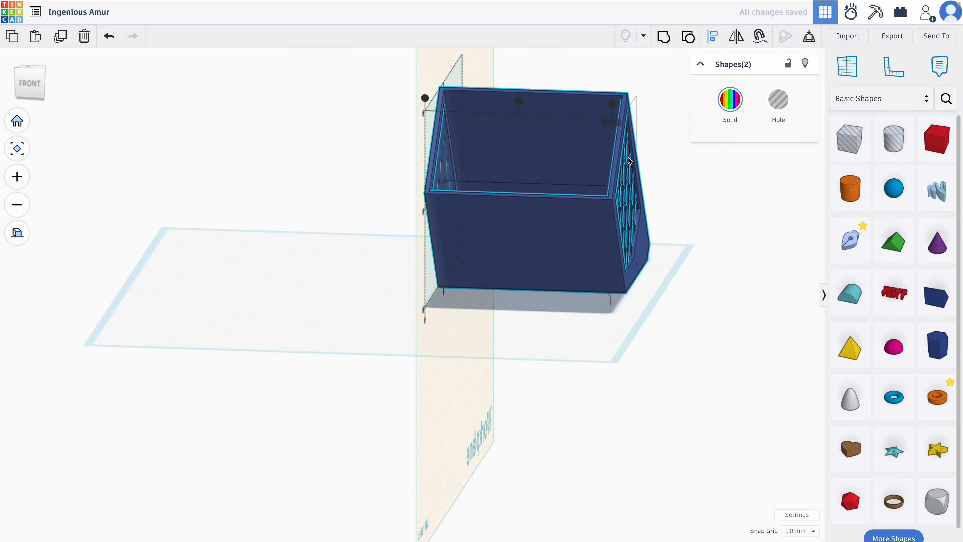
{"action": "left_click", "coordinate": [612, 104]}
{"action": "right_click_drag", "start_coordinate": [583, 148], "coordinate": [662, 157]}
{"action": "scroll", "coordinate": [604, 136], "scroll_direction": "up", "scroll_amount": 4}
{"action": "scroll", "coordinate": [603, 136], "scroll_direction": "down", "scroll_amount": 3}
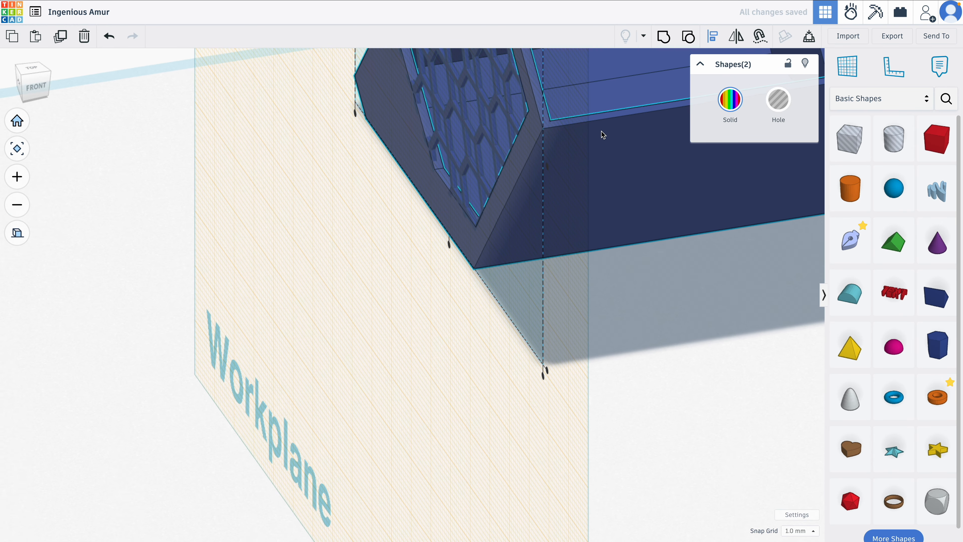
{"action": "middle_click_drag", "start_coordinate": [634, 100], "coordinate": [357, 322]}
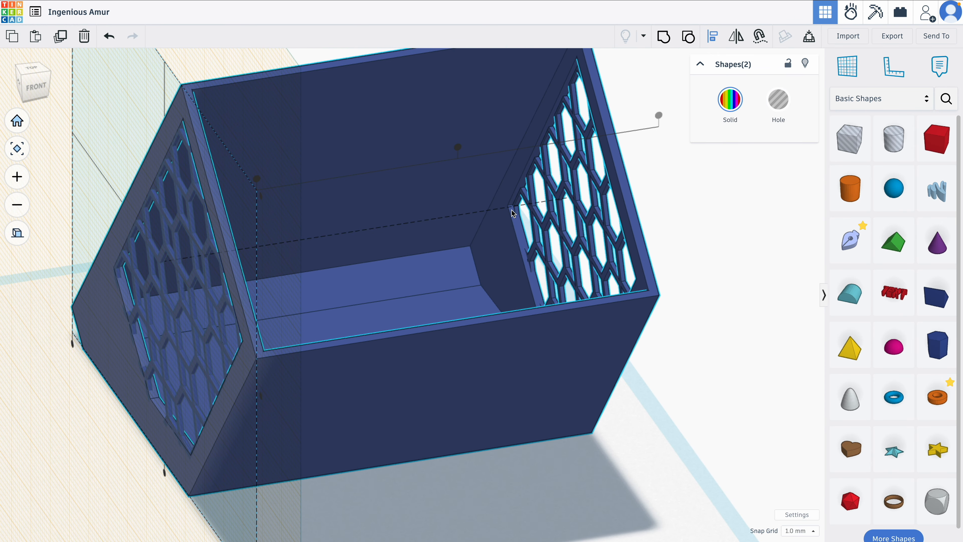
{"action": "scroll", "coordinate": [522, 193], "scroll_direction": "up", "scroll_amount": 4}
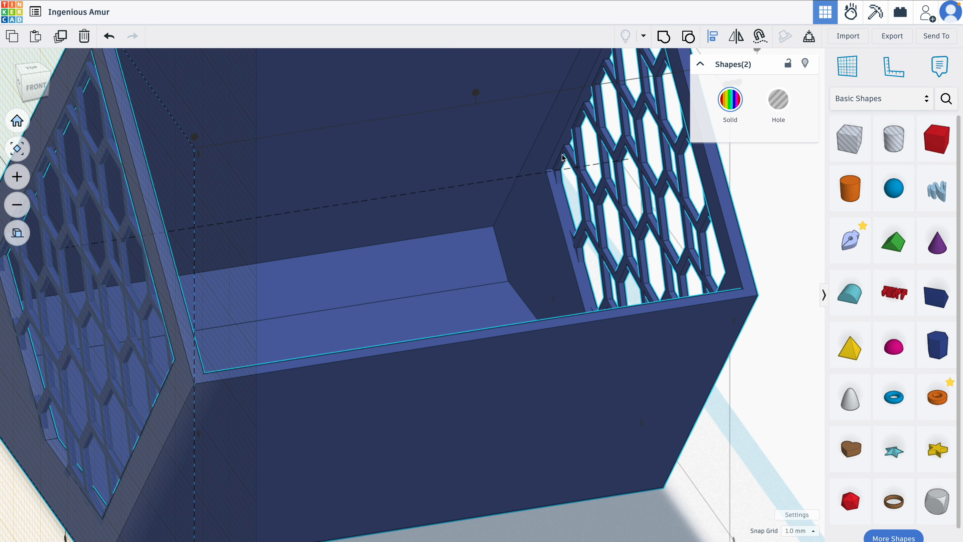
{"action": "left_click", "coordinate": [572, 177]}
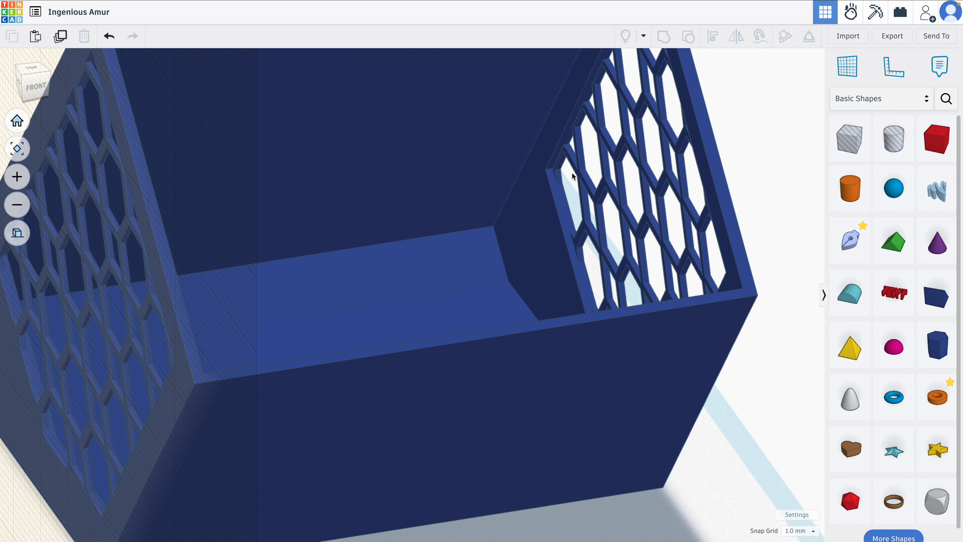
- Set the thickness of the honeycomb copy in the opposite opening to 2 mm
{"action": "left_click", "coordinate": [573, 162]}
{"action": "right_click_drag", "start_coordinate": [655, 209], "coordinate": [606, 218]}
{"action": "left_click", "coordinate": [668, 231]}
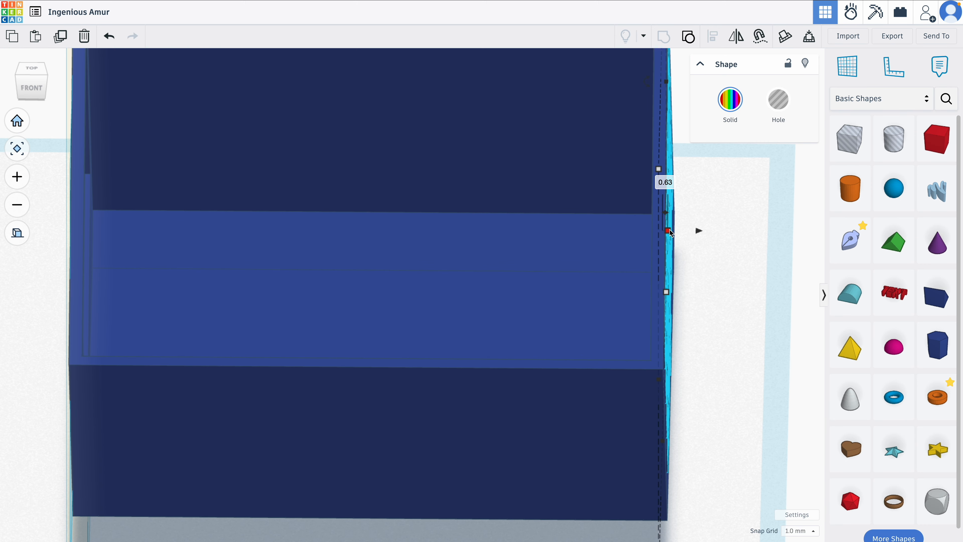
{"action": "left_click", "coordinate": [666, 183]}
{"action": "type", "text": "2"}
{"action": "key", "text": "Return"}
- Align the container and the thickened honeycomb copy flush at their shared outer side
{"action": "key", "text": "ctrl+a"}
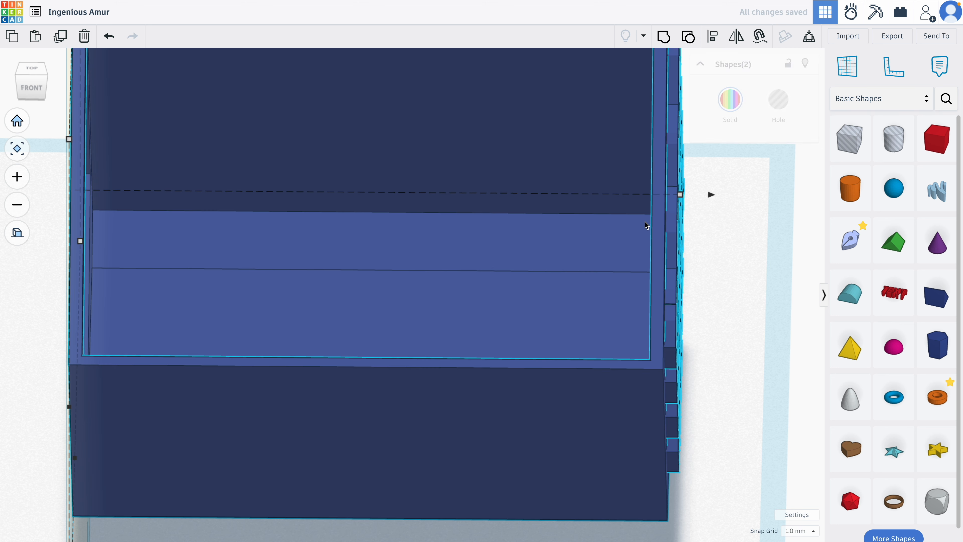
{"action": "left_click", "coordinate": [707, 37]}
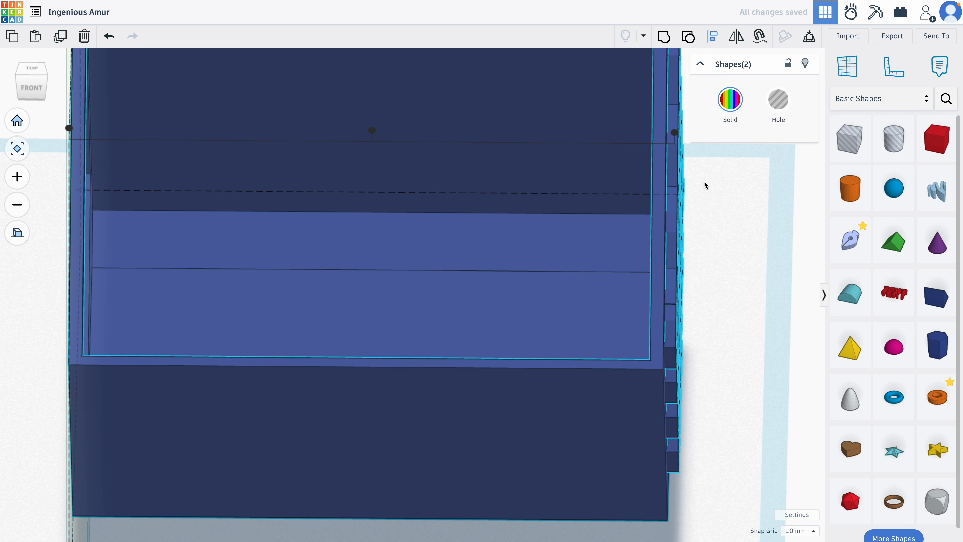
{"action": "left_click", "coordinate": [674, 133]}
{"action": "right_click_drag", "start_coordinate": [669, 167], "coordinate": [681, 201]}
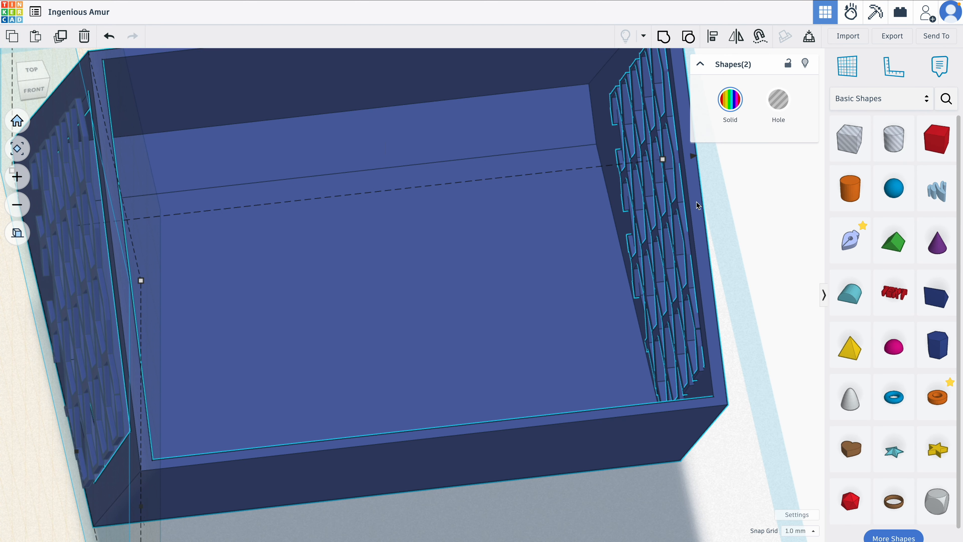
- Set the thickness of the honeycomb copy in the container's side opening to 1 mm
{"action": "left_click", "coordinate": [465, 229], "text": "shift"}
{"action": "right_click_drag", "start_coordinate": [626, 156], "coordinate": [622, 185]}
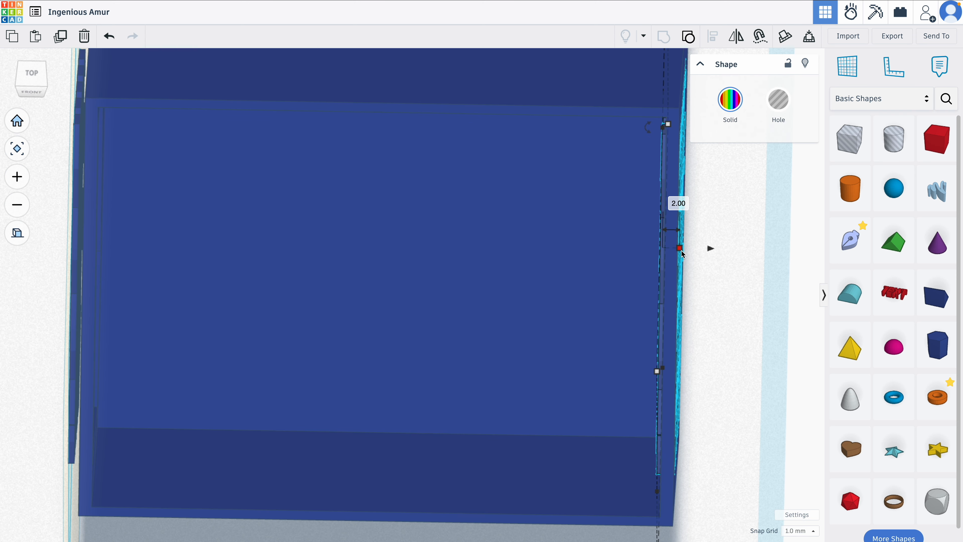
{"action": "type", "text": "1"}
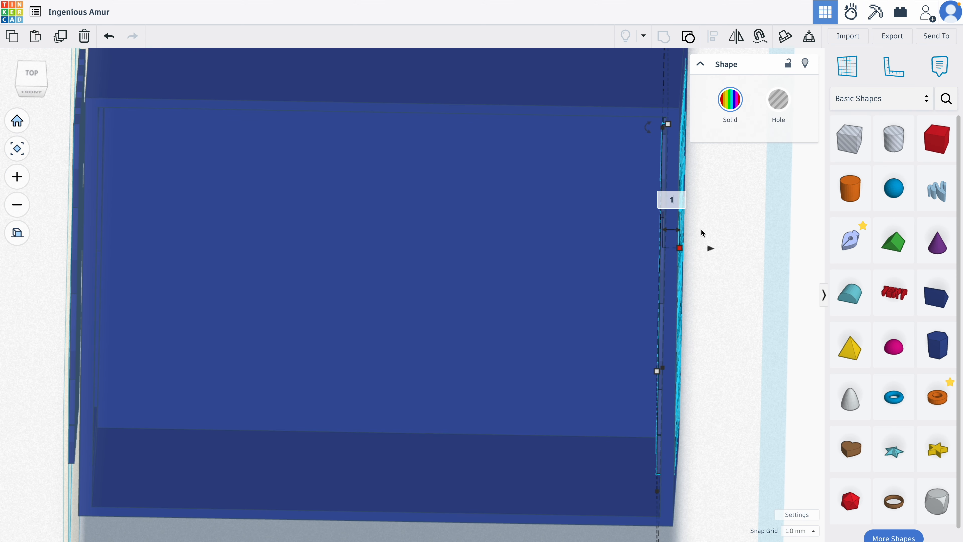
{"action": "key", "text": "Return"}
- Align the container and the 1 mm honeycomb copy flush at their shared outer side and inspect the fit in the opening
{"action": "scroll", "coordinate": [712, 214], "scroll_direction": "down", "scroll_amount": 5}
{"action": "left_click", "coordinate": [467, 266], "text": "shift"}
{"action": "left_click", "coordinate": [713, 37]}
{"action": "left_click", "coordinate": [517, 54]}
{"action": "right_click_drag", "start_coordinate": [523, 277], "coordinate": [577, 118]}
{"action": "scroll", "coordinate": [521, 246], "scroll_direction": "up", "scroll_amount": 5}
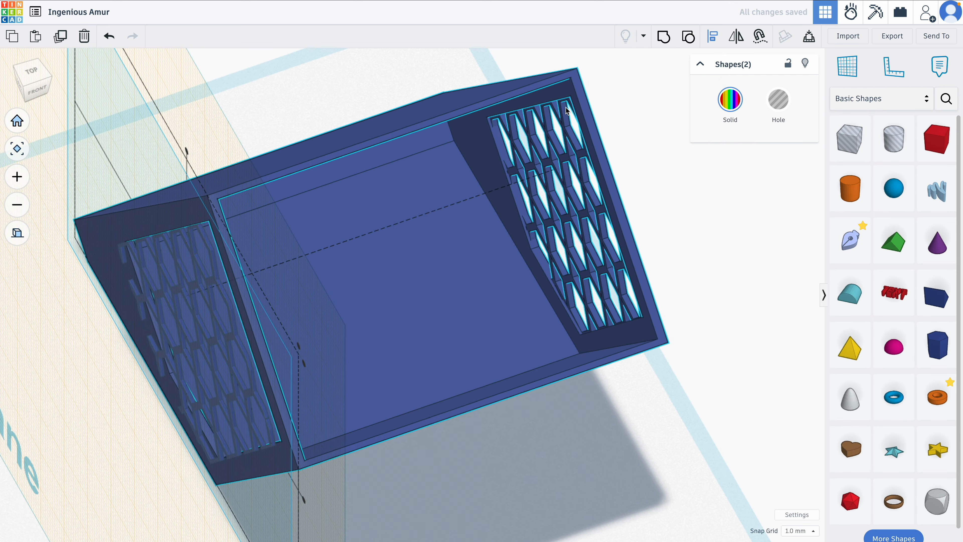
{"action": "scroll", "coordinate": [566, 110], "scroll_direction": "up", "scroll_amount": 6}
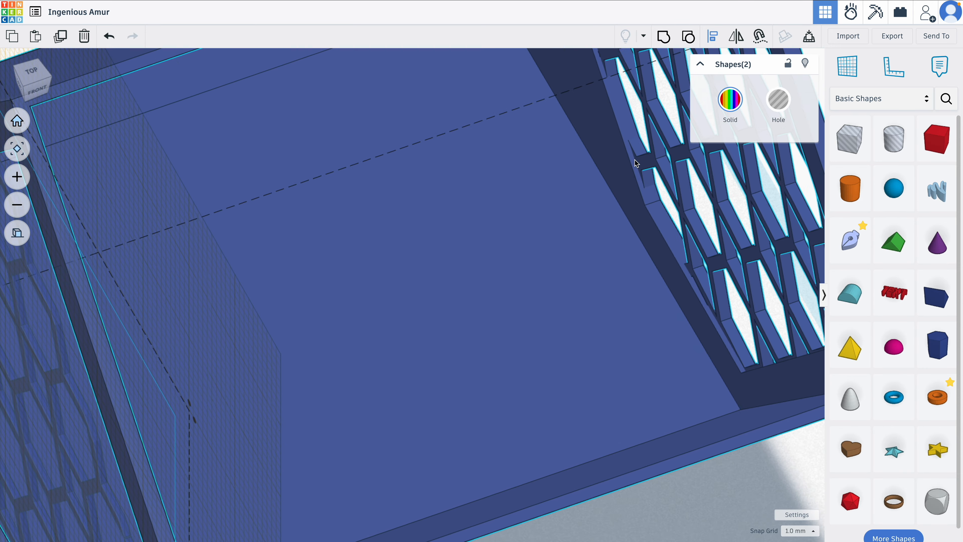
{"action": "scroll", "coordinate": [635, 160], "scroll_direction": "down", "scroll_amount": 7}
{"action": "scroll", "coordinate": [531, 189], "scroll_direction": "up", "scroll_amount": 2}
- Group the two honeycomb patterns on the container's opposite sides into one shape
{"action": "right_click_drag", "start_coordinate": [294, 280], "coordinate": [203, 249]}
{"action": "left_click", "coordinate": [203, 249]}
{"action": "left_click", "coordinate": [573, 262], "text": "shift"}
{"action": "left_click", "coordinate": [664, 36]}
- Align the grouped honeycombs with the container so they sit flush at the outer side face where they protrude
{"action": "left_click", "coordinate": [379, 266], "text": "shift"}
{"action": "scroll", "coordinate": [379, 265], "scroll_direction": "down", "scroll_amount": 7}
{"action": "left_click", "coordinate": [712, 37]}
{"action": "left_click", "coordinate": [391, 171]}
{"action": "left_click", "coordinate": [509, 299]}
{"action": "right_click_drag", "start_coordinate": [537, 265], "coordinate": [458, 230]}
{"action": "left_click_drag", "start_coordinate": [440, 221], "coordinate": [500, 308]}
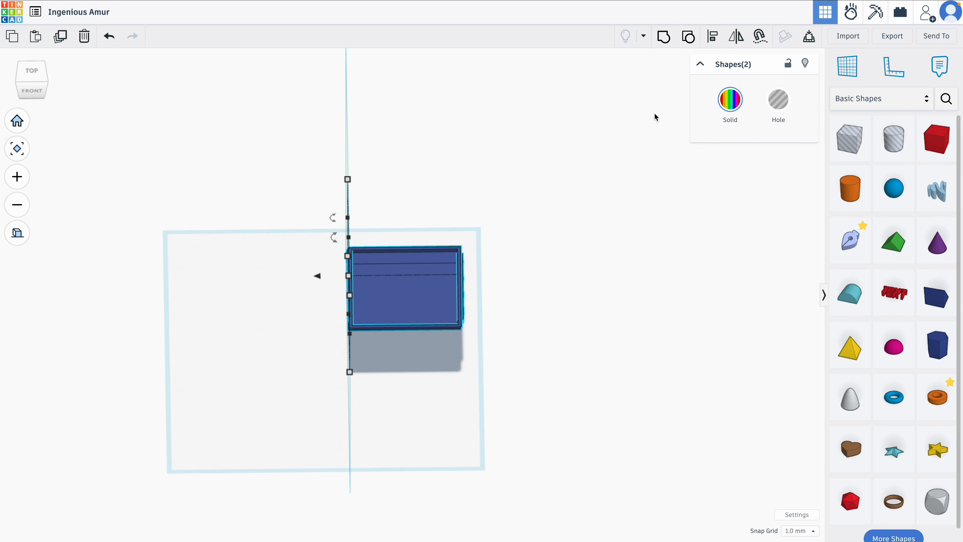
{"action": "left_click", "coordinate": [712, 40]}
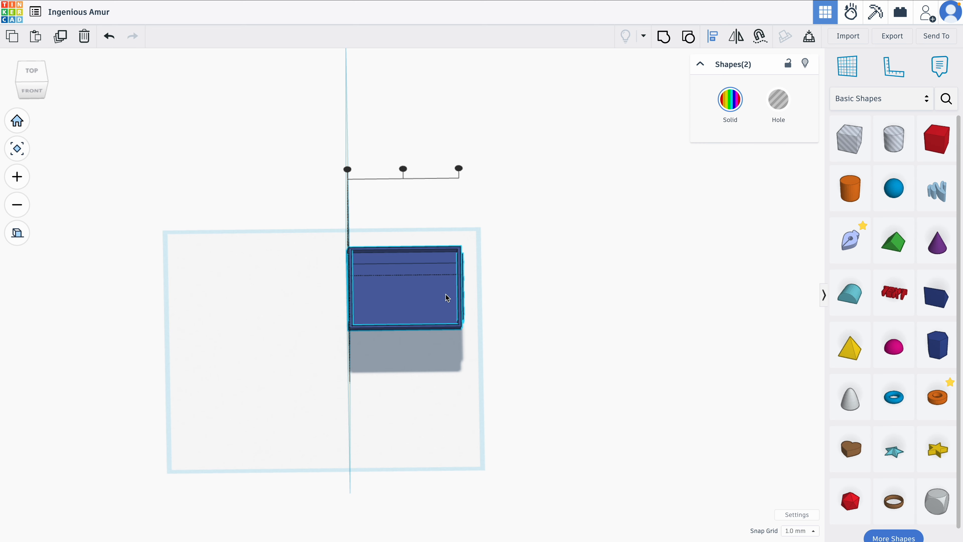
{"action": "left_click", "coordinate": [459, 170]}
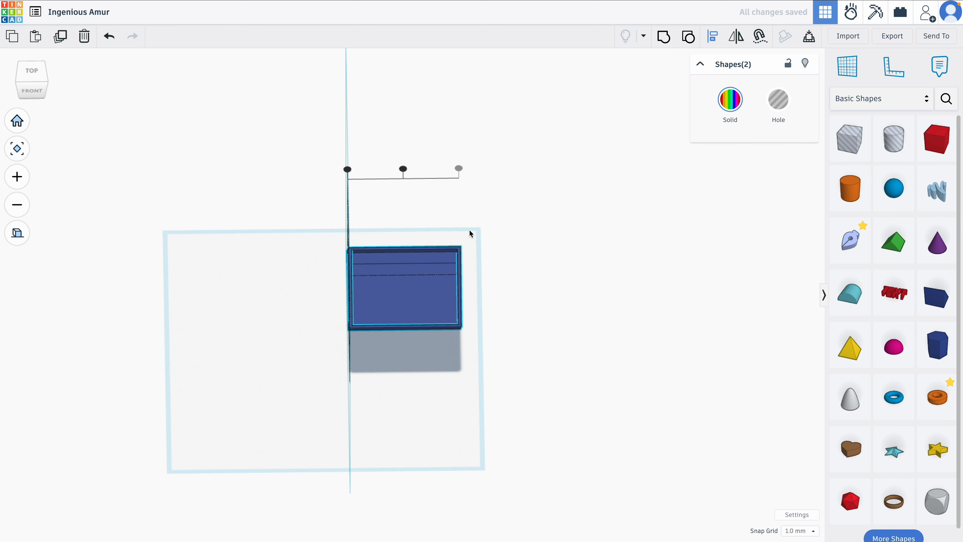
- Group the container and the honeycomb patterns into a single shape and check both sides
{"action": "left_click", "coordinate": [465, 244]}
{"action": "scroll", "coordinate": [415, 271], "scroll_direction": "up", "scroll_amount": 2}
{"action": "left_click_drag", "start_coordinate": [294, 194], "coordinate": [628, 381]}
{"action": "left_click", "coordinate": [664, 38]}
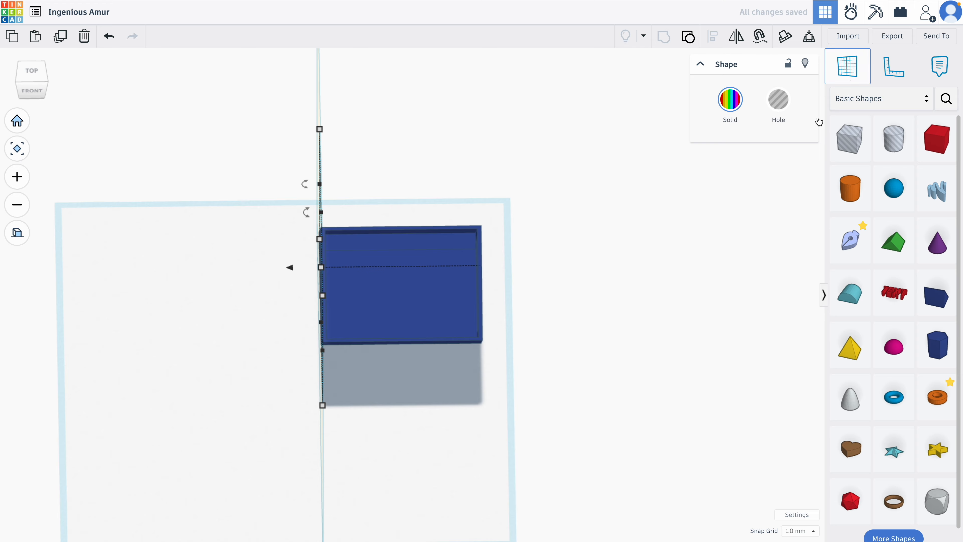
{"action": "right_click_drag", "start_coordinate": [428, 400], "coordinate": [289, 305]}
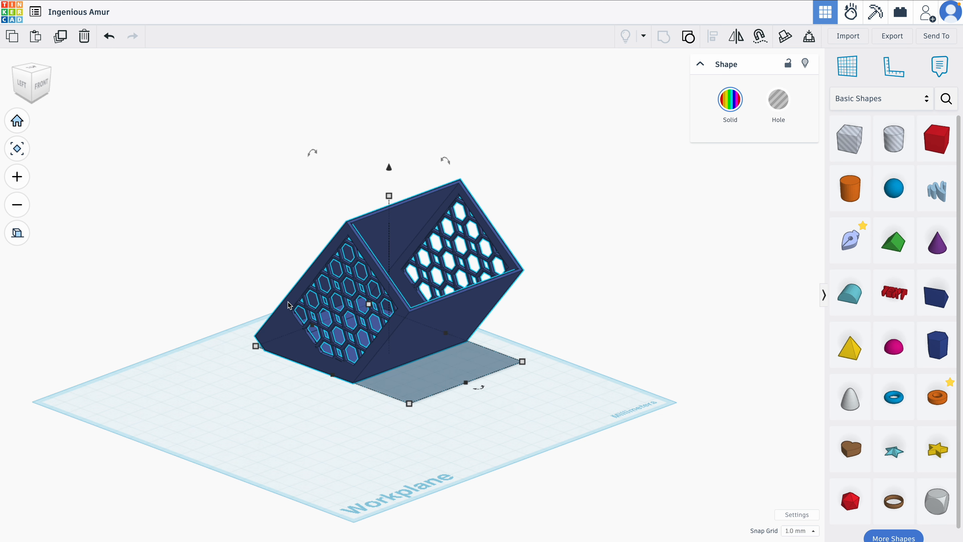
{"action": "right_click_drag", "start_coordinate": [199, 303], "coordinate": [400, 289]}
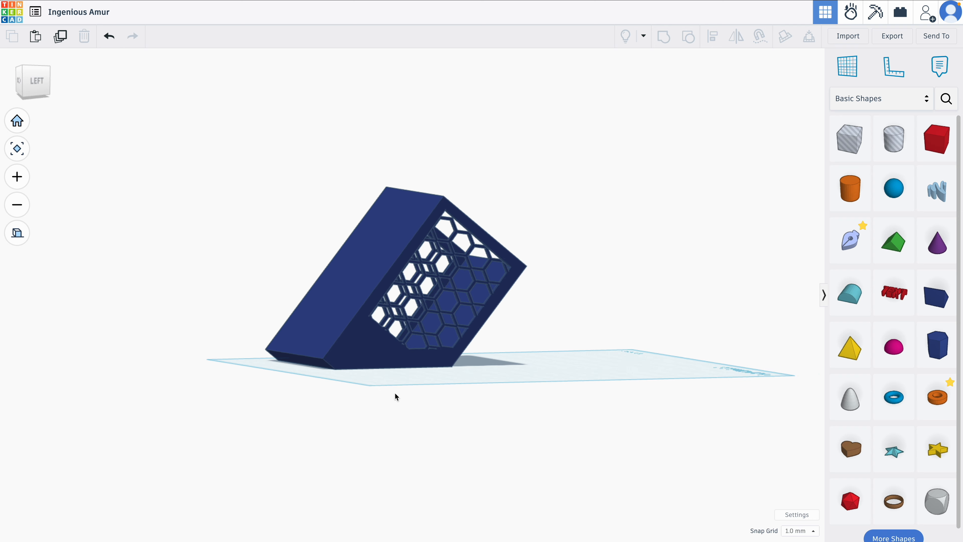
- Place a text shape at the lower corner of the container's sloped back face and enter the person's first name as its text
{"action": "right_click_drag", "start_coordinate": [455, 334], "coordinate": [522, 335]}
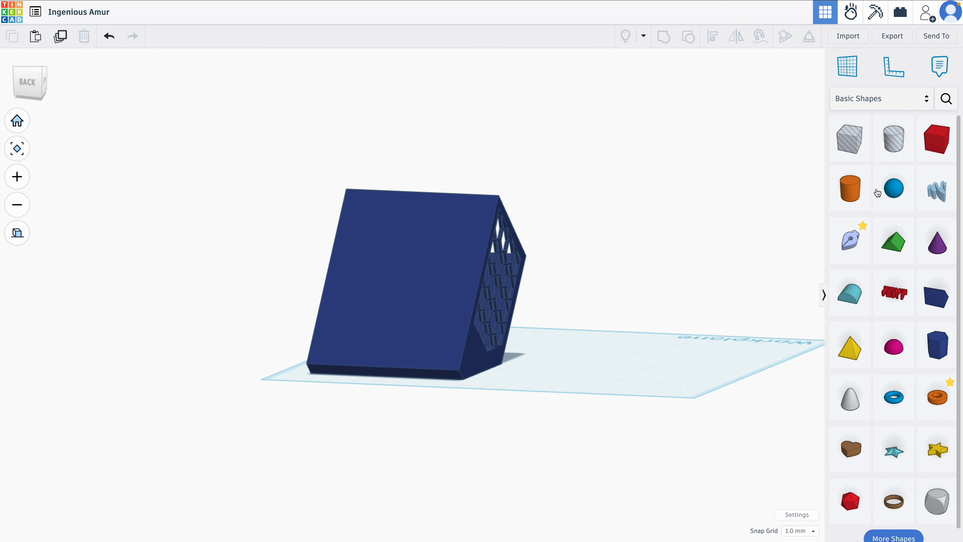
{"action": "left_click_drag", "start_coordinate": [893, 292], "coordinate": [395, 350]}
{"action": "left_click_drag", "start_coordinate": [478, 332], "coordinate": [366, 355]}
{"action": "left_click", "coordinate": [768, 156]}
{"action": "type", "text": "Allan"}
- Set the name text's font to Sans and its bevel to about 1.135
{"action": "left_click", "coordinate": [781, 178]}
{"action": "left_click", "coordinate": [766, 236]}
{"action": "left_click", "coordinate": [773, 177]}
{"action": "left_click", "coordinate": [766, 222]}
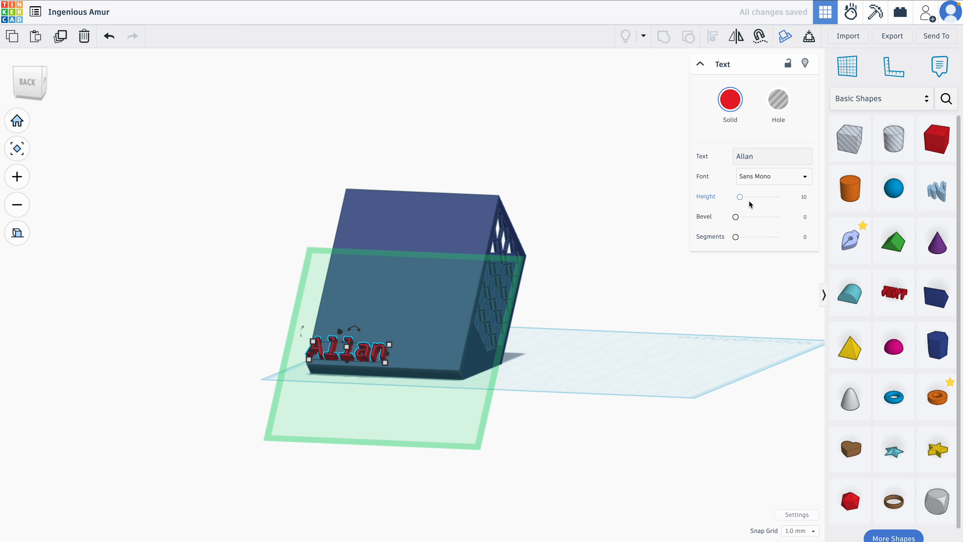
{"action": "left_click", "coordinate": [748, 177]}
{"action": "left_click", "coordinate": [753, 210]}
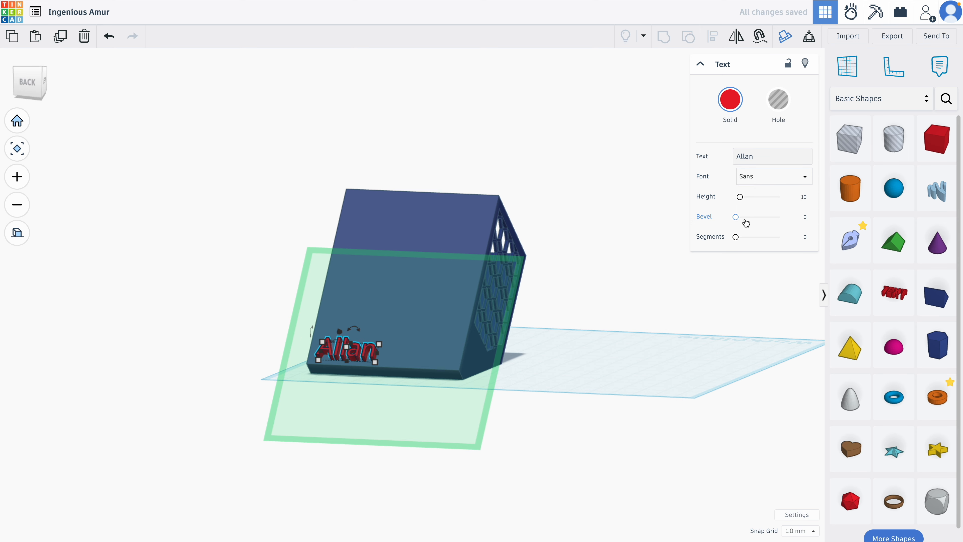
{"action": "left_click_drag", "start_coordinate": [738, 218], "coordinate": [756, 221]}
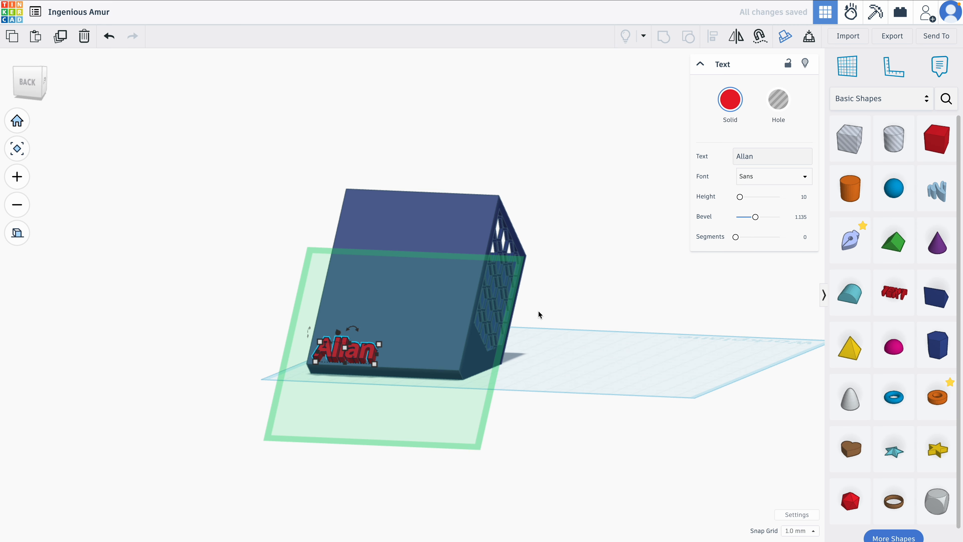
- Set how far the name text stands out from the back face to 0.6 mm
{"action": "left_click", "coordinate": [384, 333]}
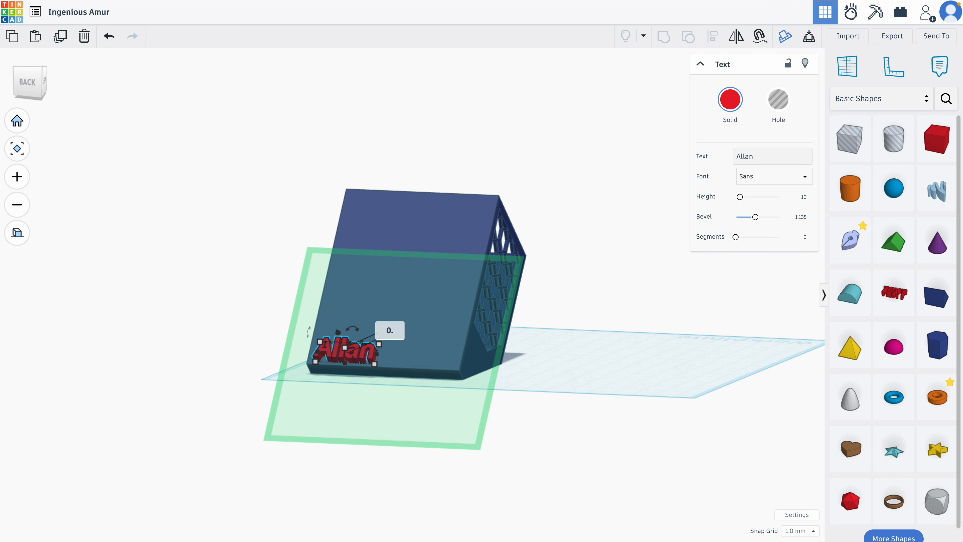
{"action": "type", "text": "0.6"}
{"action": "key", "text": "Return"}
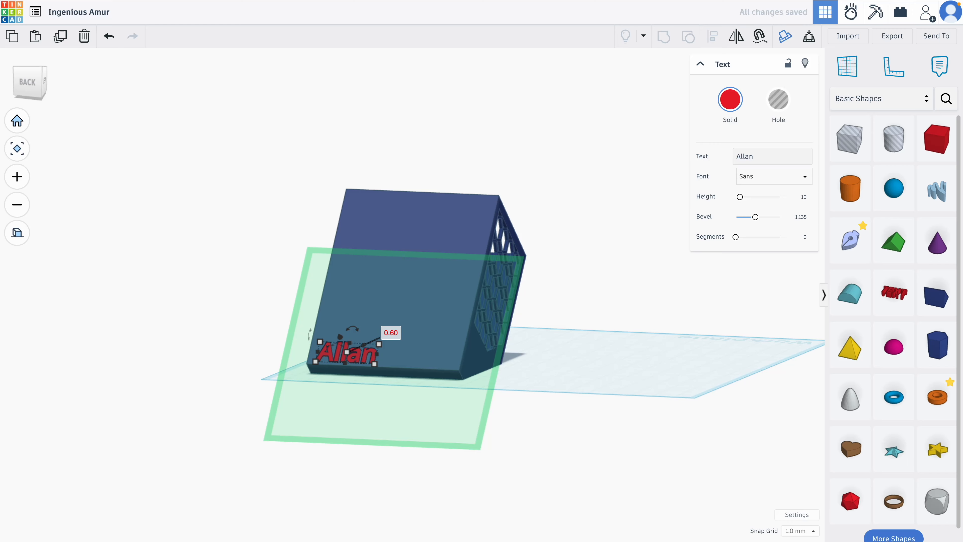
{"action": "left_click", "coordinate": [304, 390]}
- Recolour the name text with the preset blue that matches the container
{"action": "right_click_drag", "start_coordinate": [386, 379], "coordinate": [352, 340]}
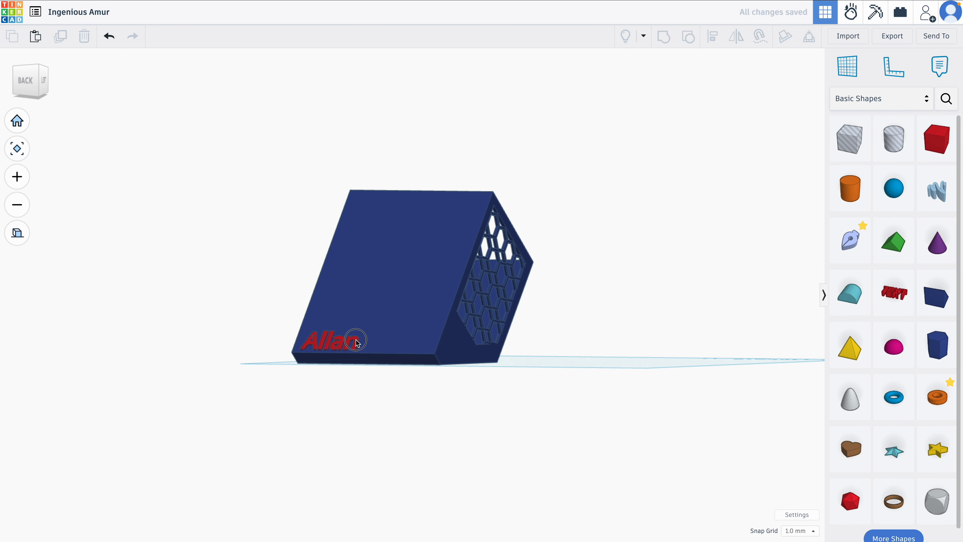
{"action": "left_click", "coordinate": [356, 343]}
{"action": "left_click", "coordinate": [730, 99]}
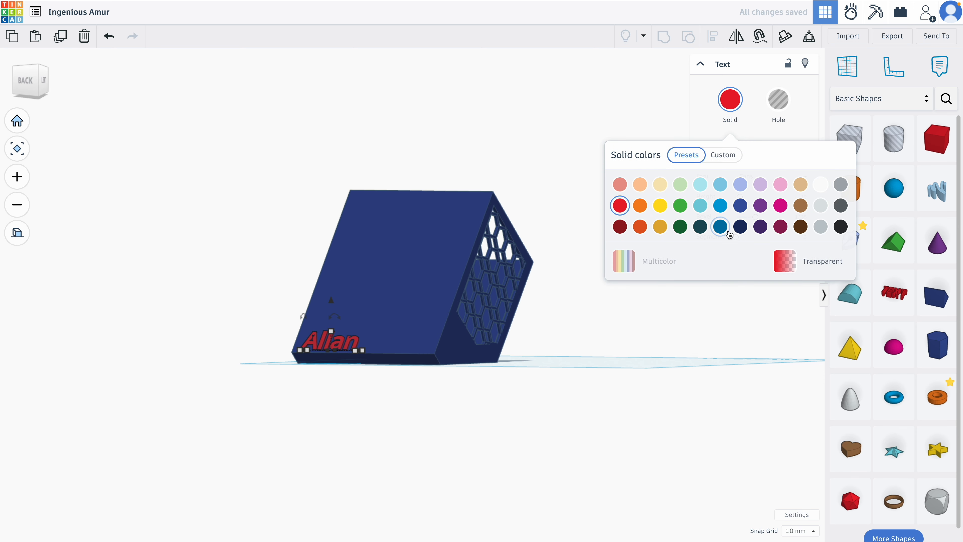
{"action": "left_click", "coordinate": [740, 226]}
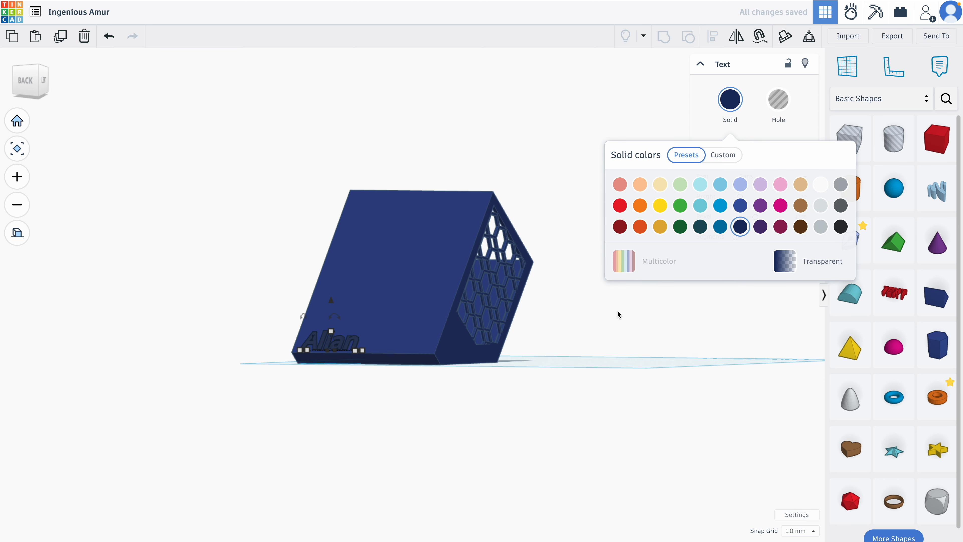
{"action": "left_click", "coordinate": [740, 207]}
{"action": "left_click", "coordinate": [584, 327]}
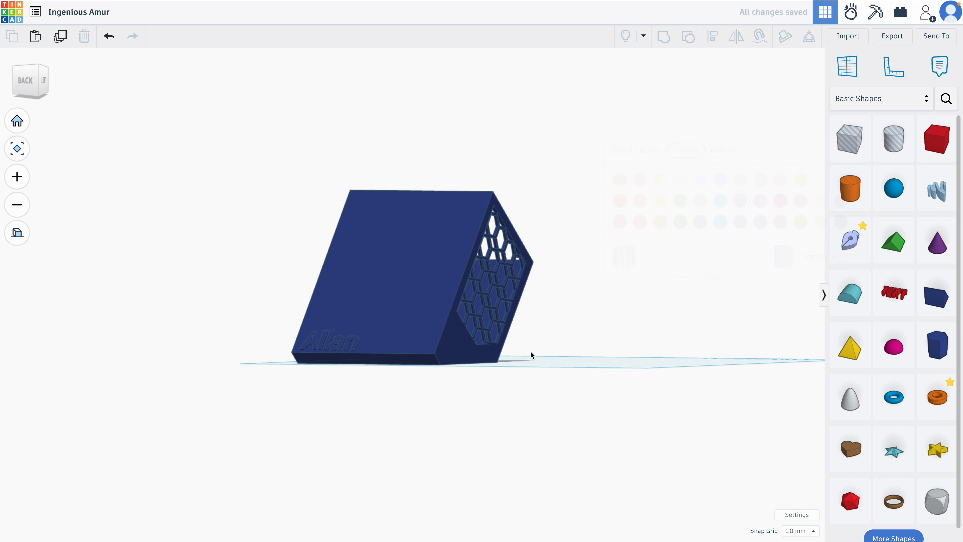
- Group the name text with the container into one shape and examine the finished model from several sides
{"action": "right_click_drag", "start_coordinate": [400, 339], "coordinate": [237, 312]}
{"action": "left_click_drag", "start_coordinate": [237, 311], "coordinate": [296, 352]}
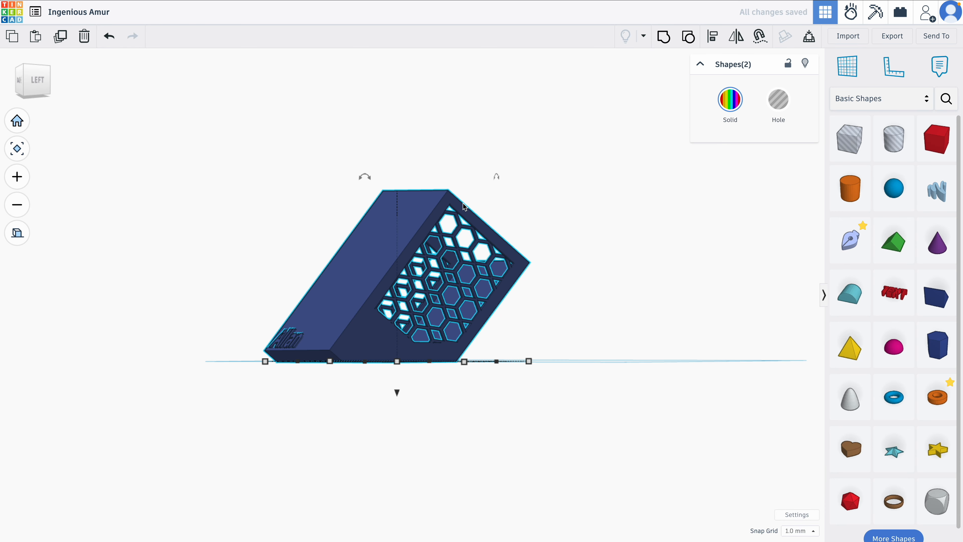
{"action": "left_click", "coordinate": [661, 43]}
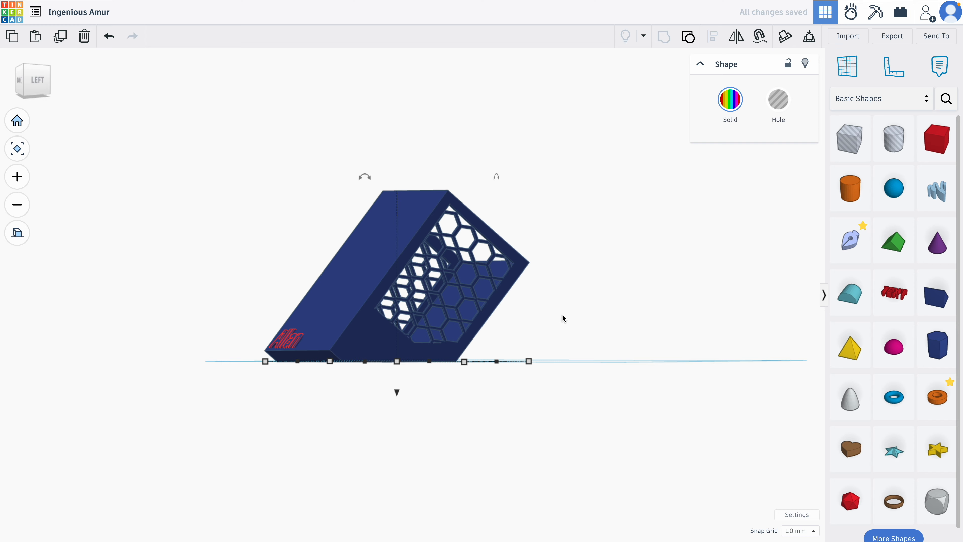
{"action": "right_click_drag", "start_coordinate": [602, 220], "coordinate": [531, 288]}
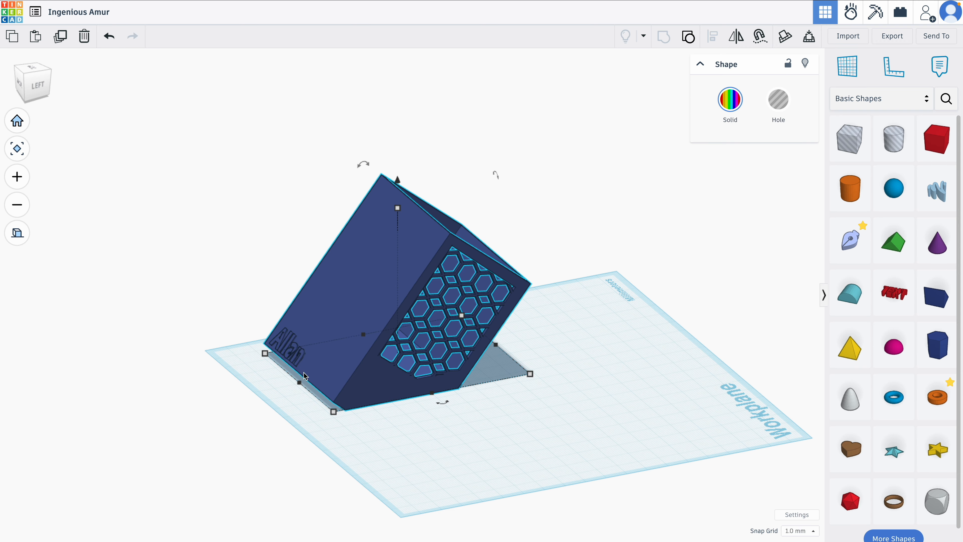
{"action": "right_click_drag", "start_coordinate": [526, 341], "coordinate": [480, 320]}
{"action": "left_click_drag", "start_coordinate": [480, 321], "coordinate": [311, 408]}
{"action": "right_click_drag", "start_coordinate": [223, 392], "coordinate": [394, 385]}
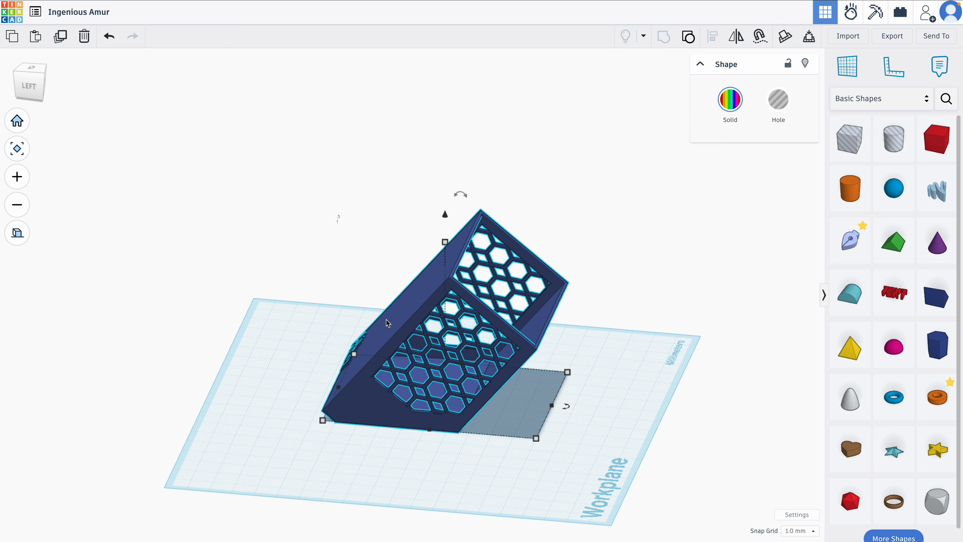
{"action": "right_click_drag", "start_coordinate": [458, 325], "coordinate": [409, 310]}
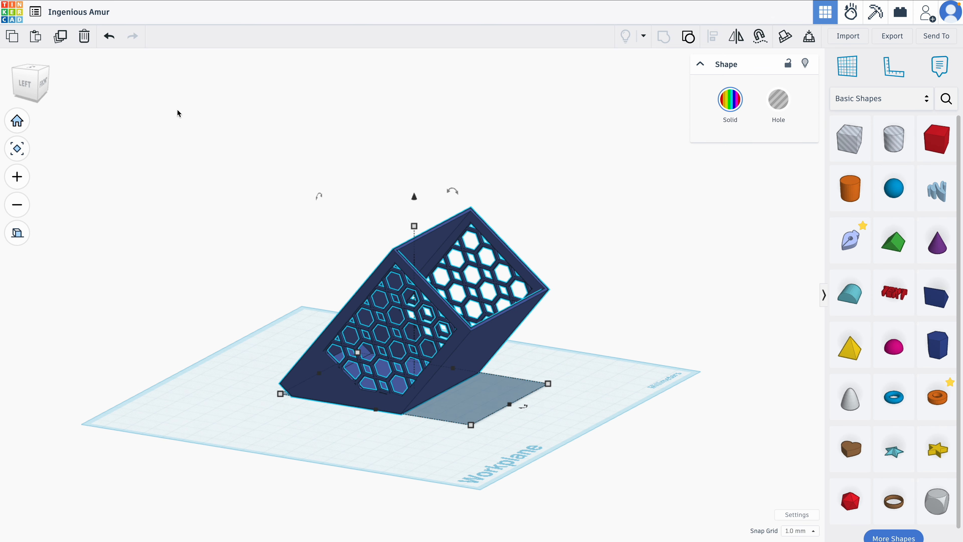
- Rename the design as Pliiatsitops
{"action": "left_click", "coordinate": [92, 12]}
{"action": "type", "text": "Pliiatsitops"}
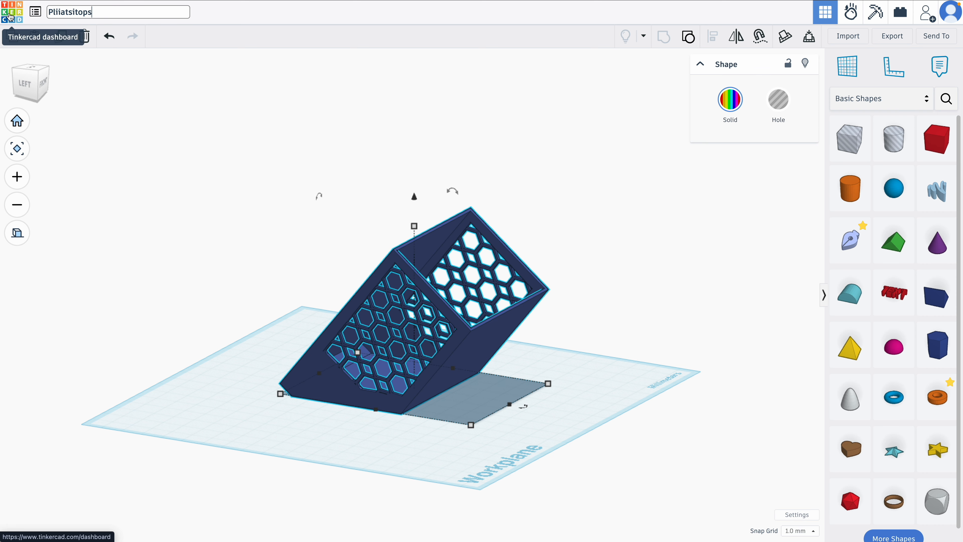